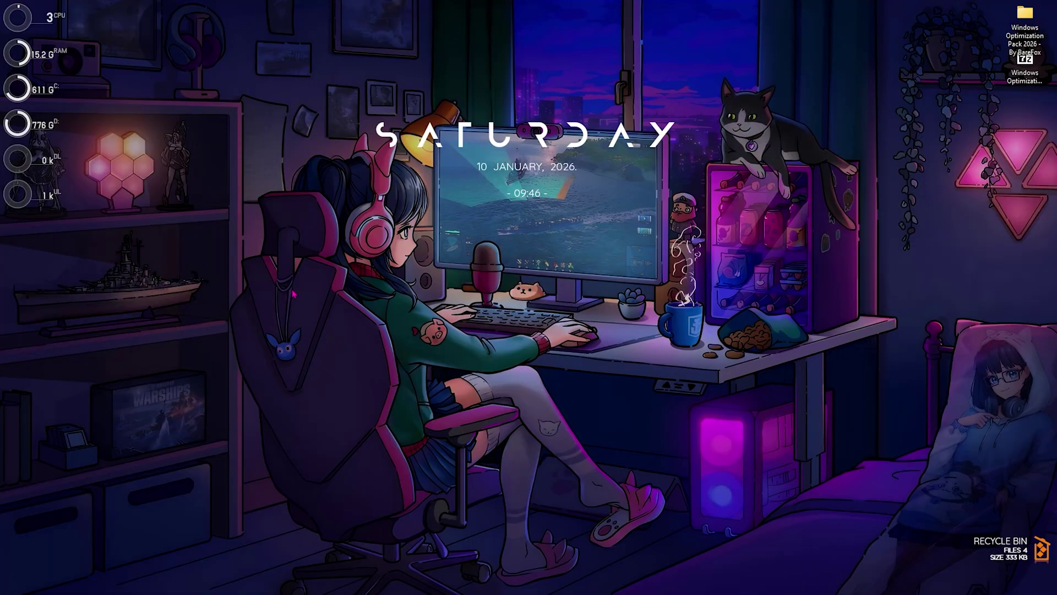
# Launch Settings from search and go to Personalization > Colors.
pyautogui.press('super+s')
pyautogui.write('settings')
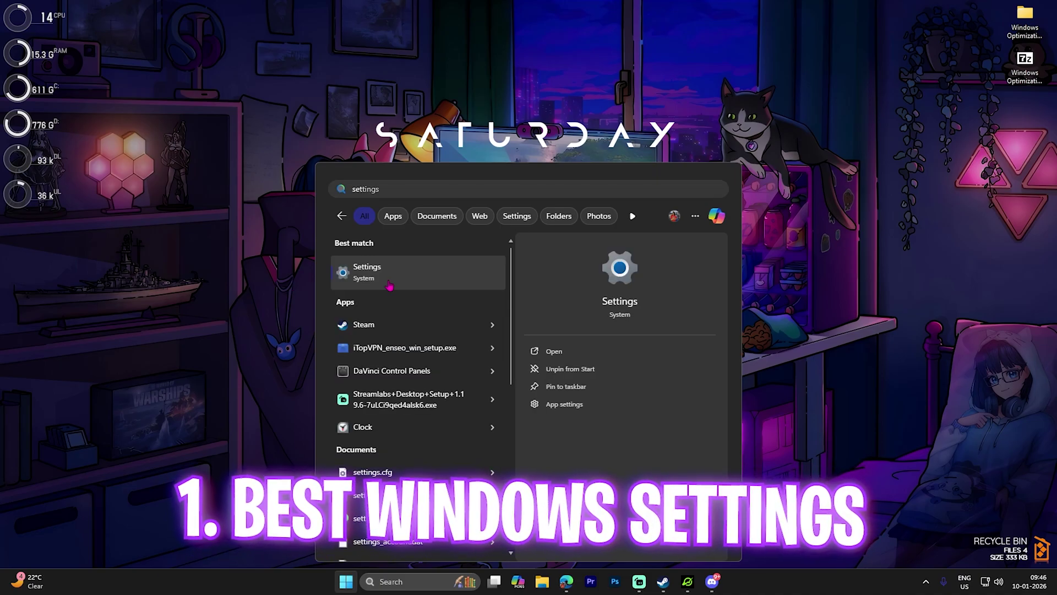
pyautogui.press('Return')
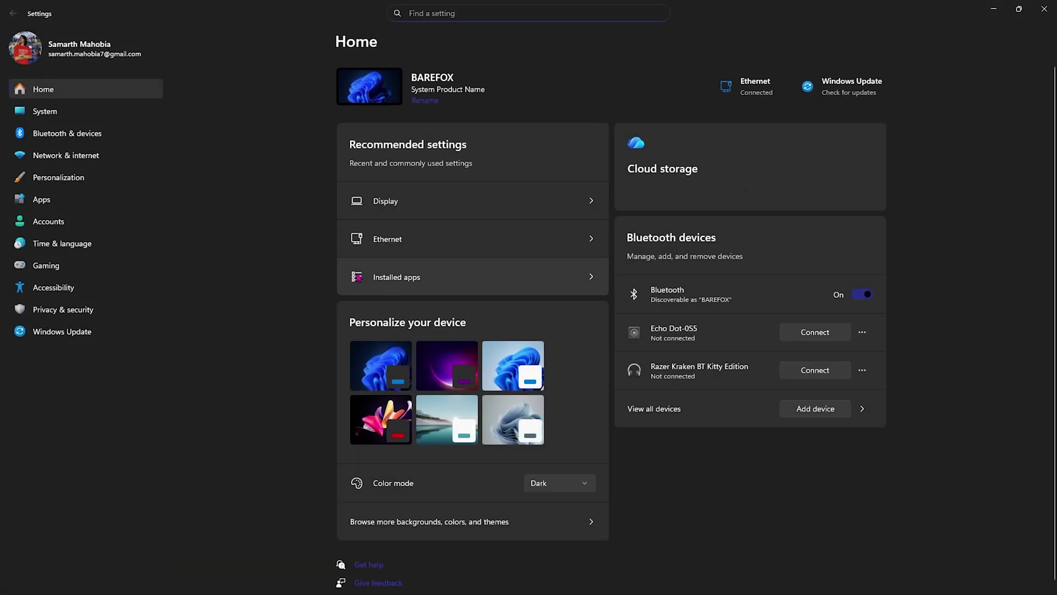
pyautogui.click(80, 184)
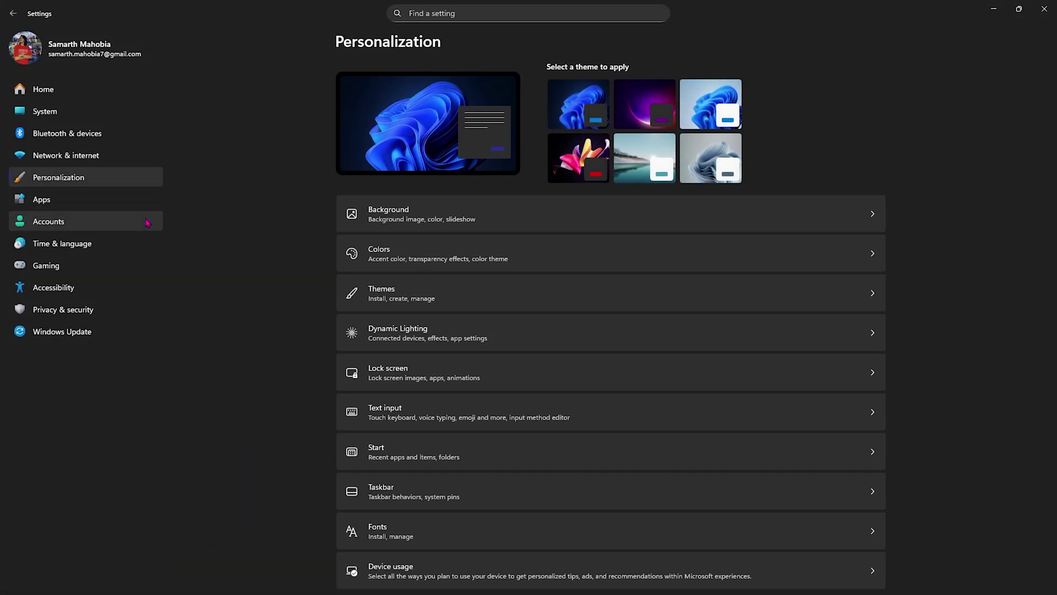
pyautogui.click(379, 261)
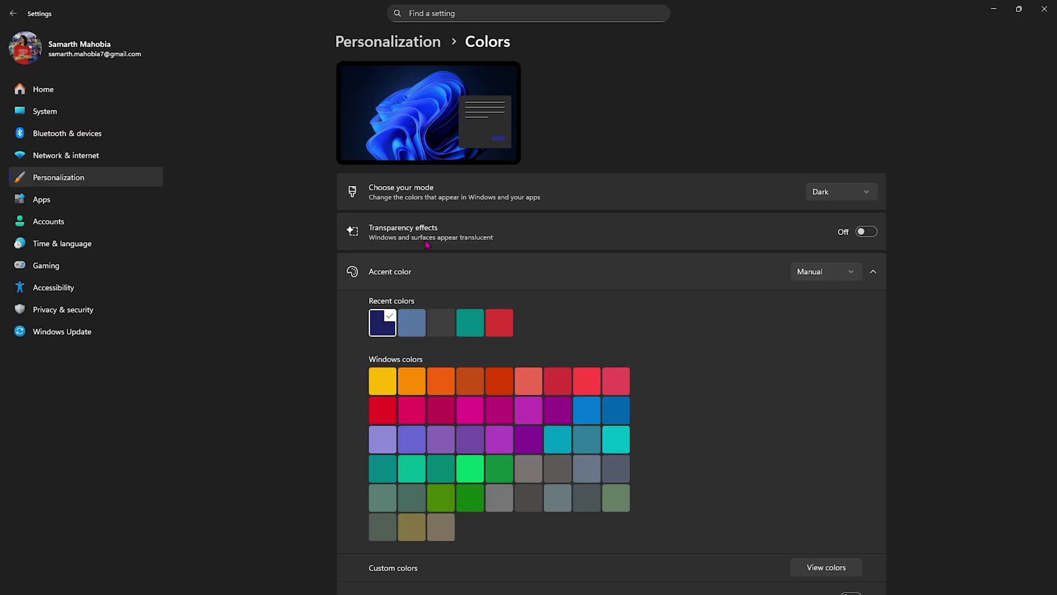
# Review the Game Bar and Game Mode pages, then expand Advanced graphics settings under Graphics.
pyautogui.click(46, 266)
pyautogui.click(401, 90)
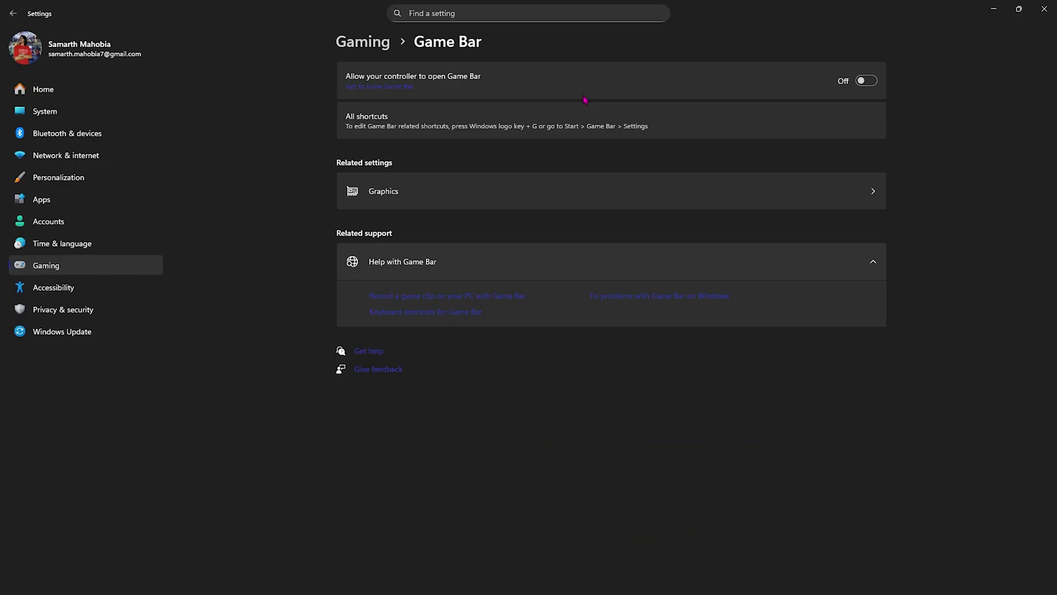
pyautogui.hotkey('alt', 'Left')
pyautogui.click(402, 170)
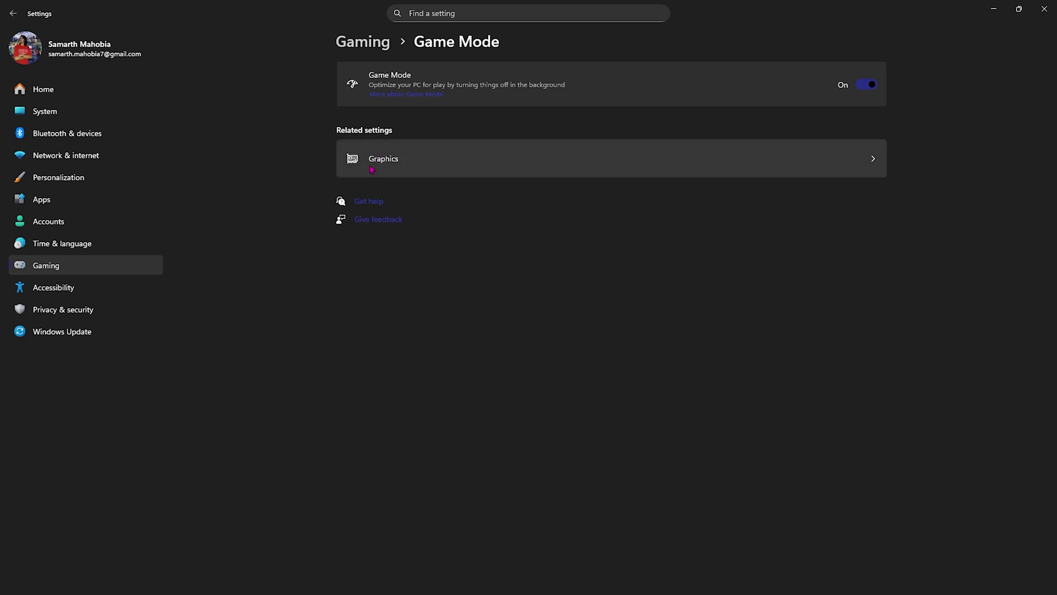
pyautogui.click(392, 164)
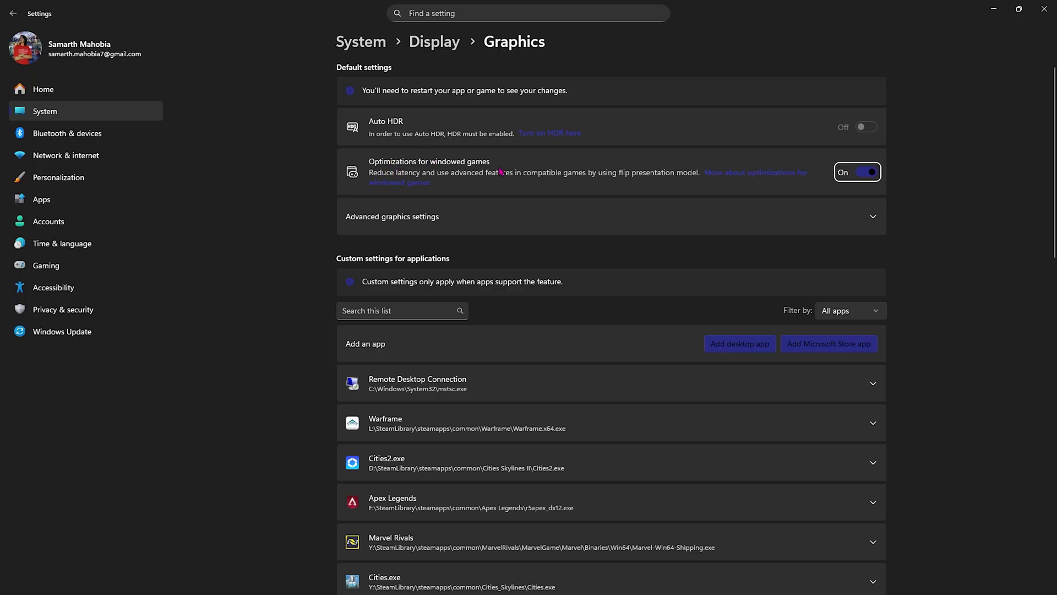
pyautogui.click(400, 218)
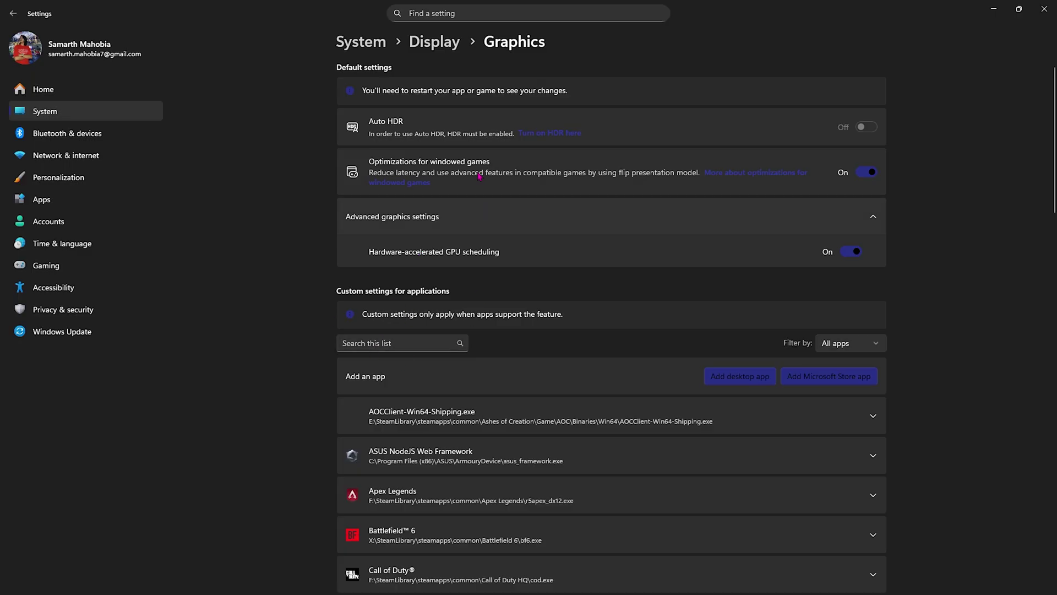
# Search 'Memo' to reach Core isolation and switch Memory integrity off, approving the admin prompt.
pyautogui.click(448, 13)
pyautogui.write('Memo')
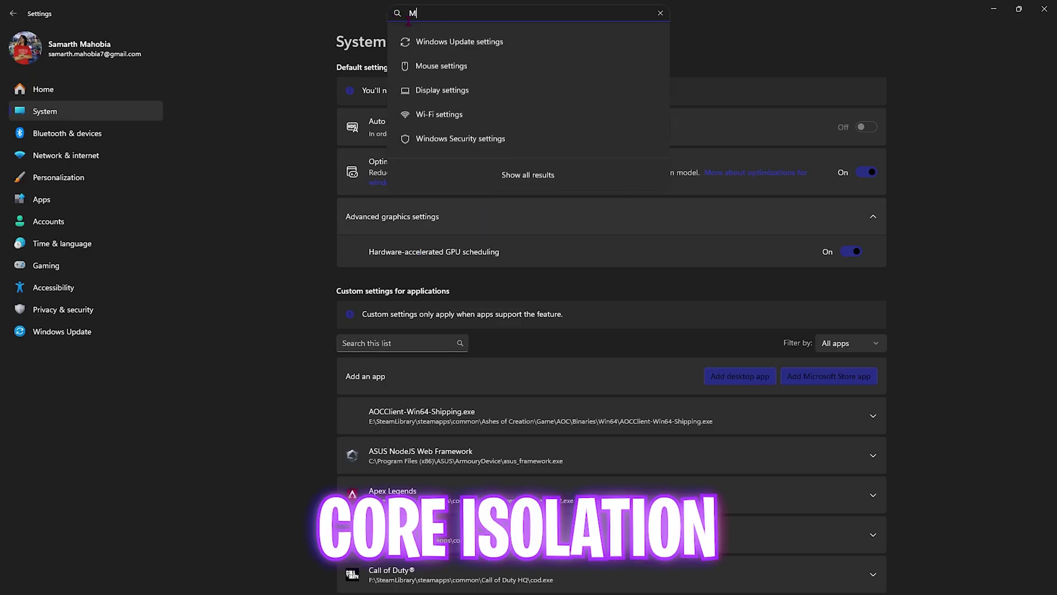
pyautogui.click(449, 116)
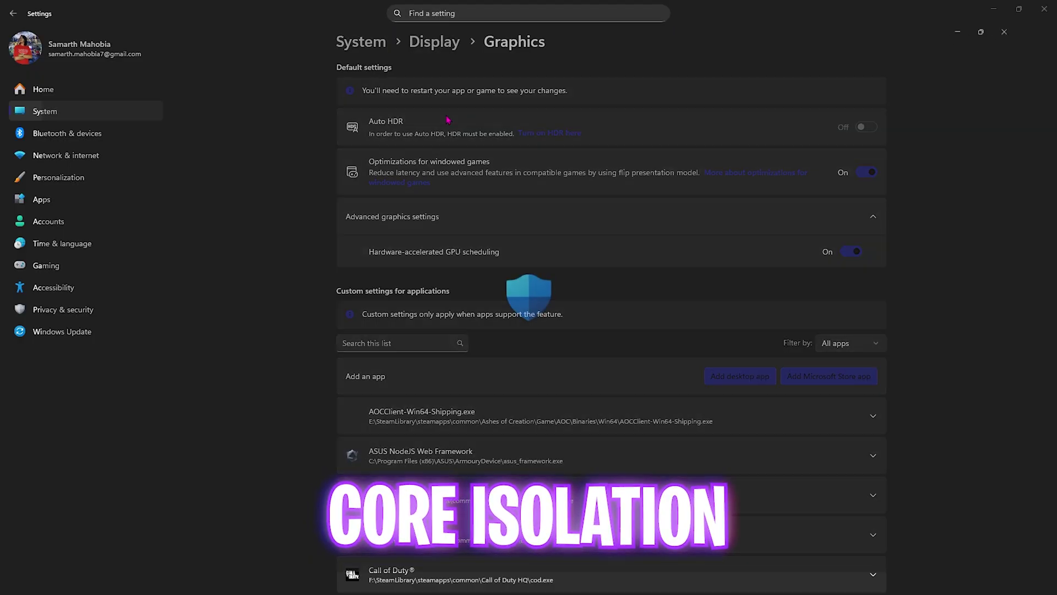
pyautogui.click(210, 160)
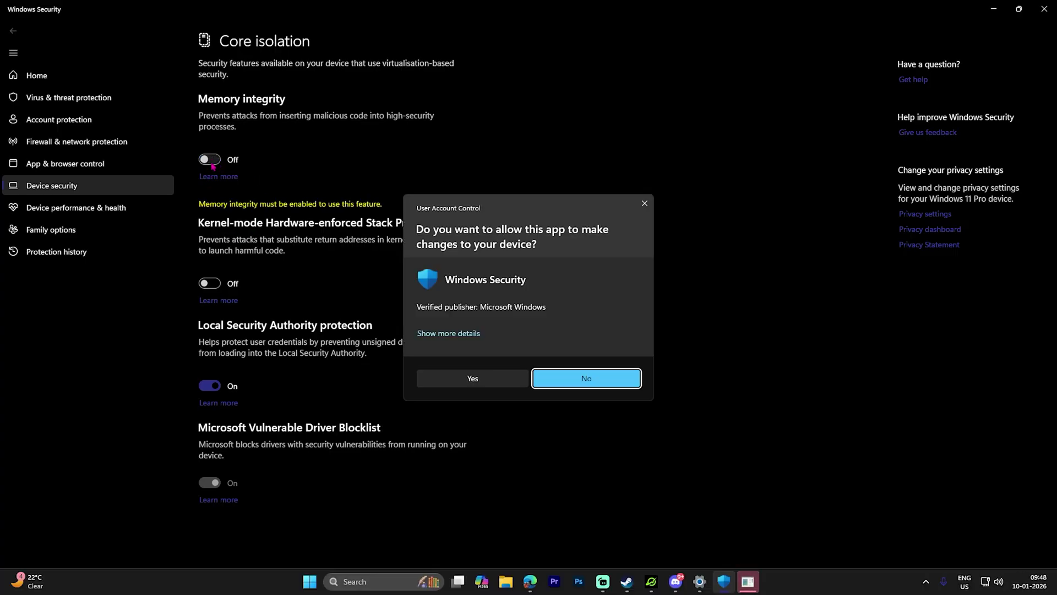
pyautogui.hotkey('alt', 'y')
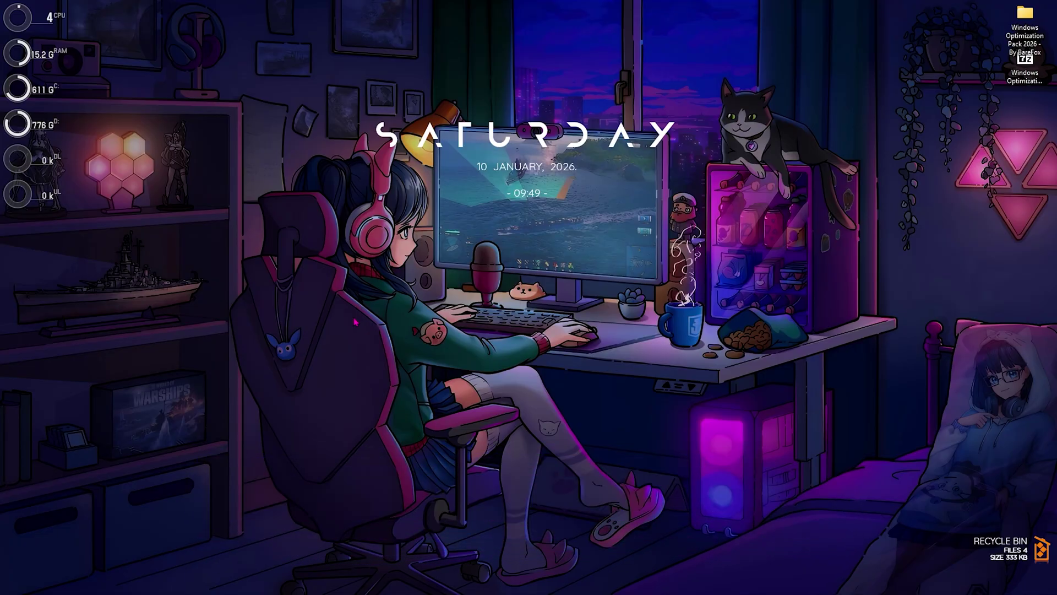
# Open Task Manager maximized on the Startup apps list.
pyautogui.hotkey('ctrl', 'shift', 'Escape')
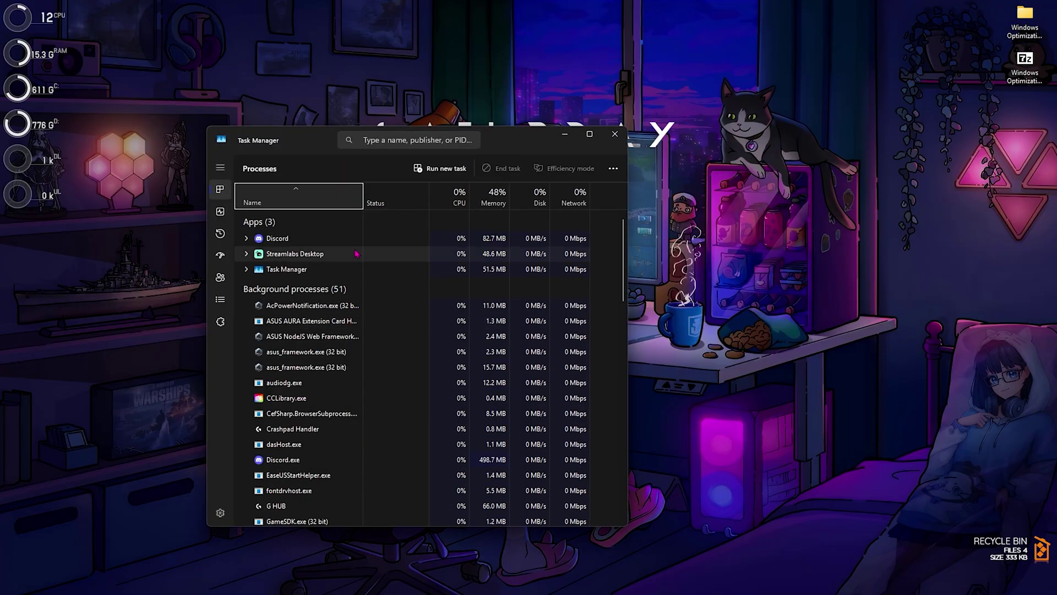
pyautogui.click(589, 138)
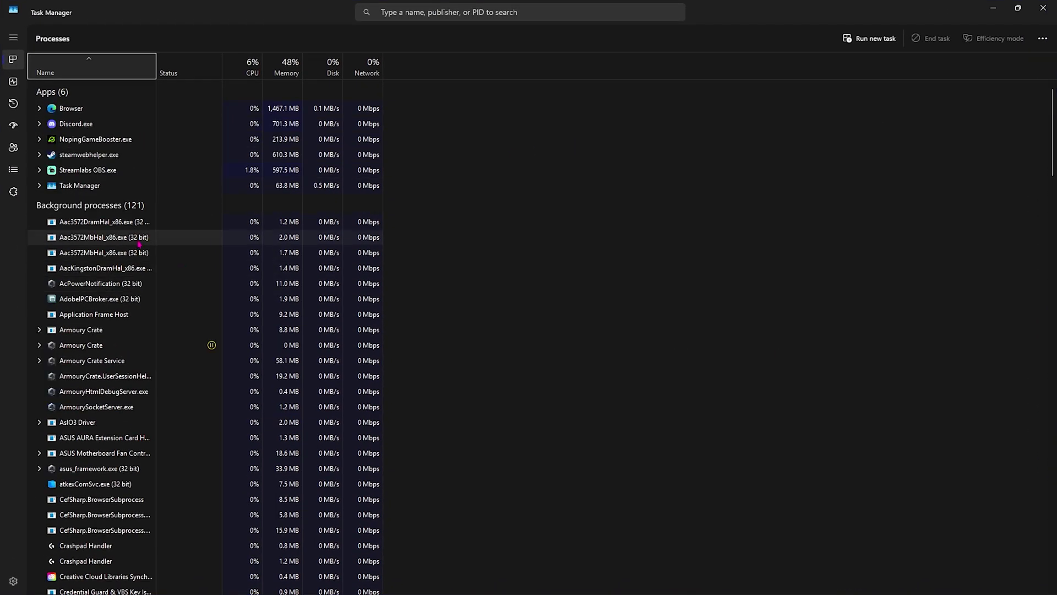
pyautogui.click(15, 127)
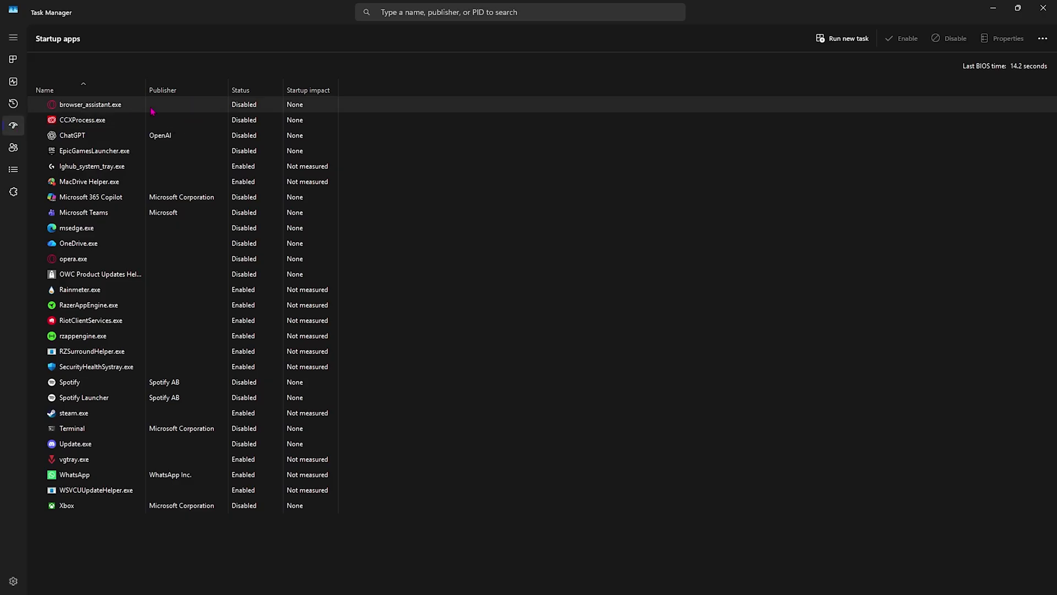
# Look over the startup entries from browser_assistant.exe and EpicGamesLauncher.exe down to steam.exe.
pyautogui.click(101, 108)
pyautogui.click(84, 125)
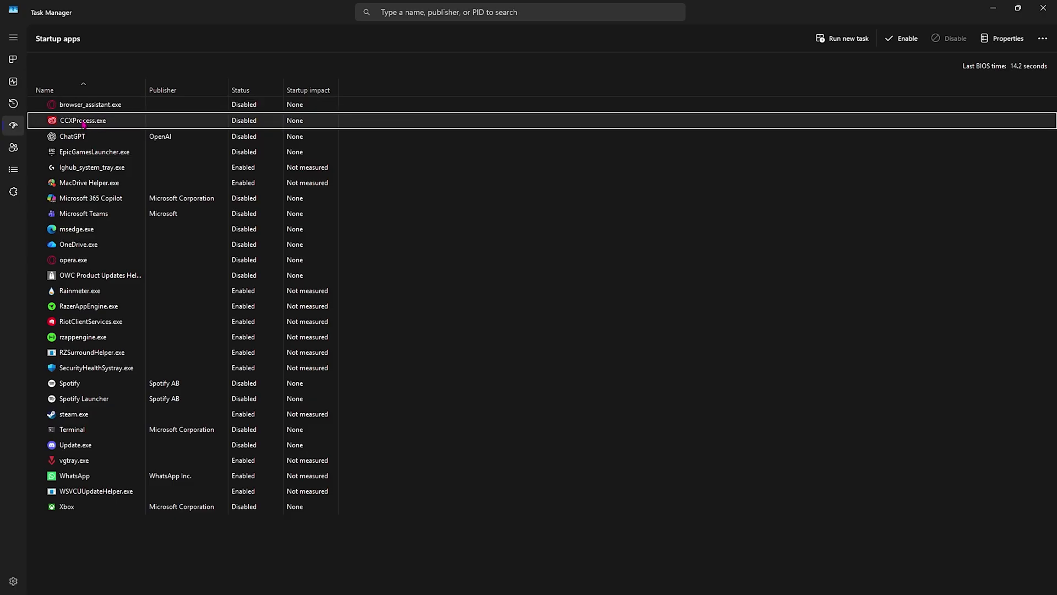
pyautogui.click(81, 139)
pyautogui.click(80, 154)
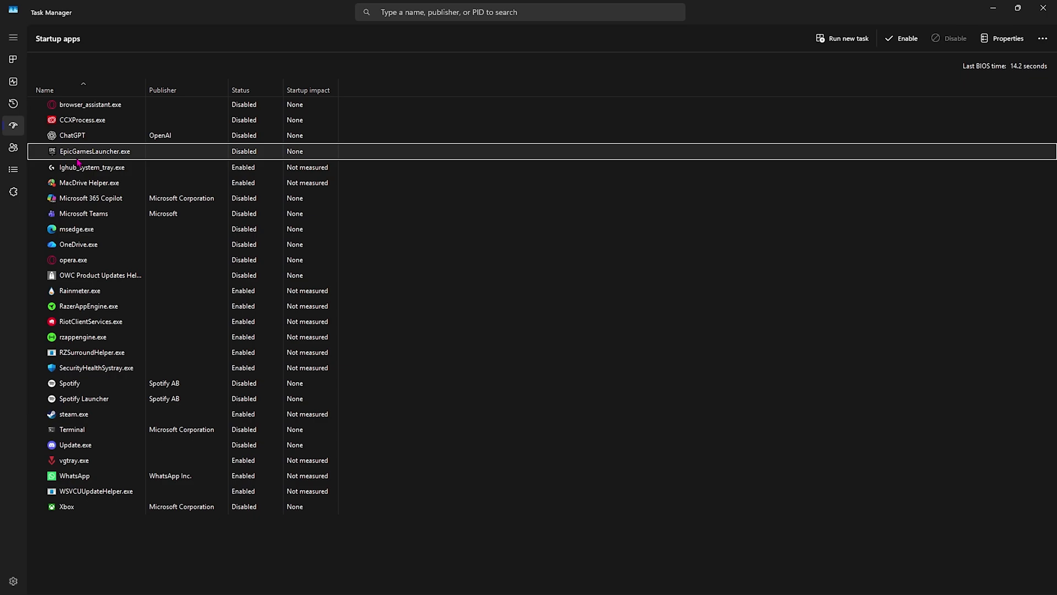
pyautogui.rightClick(78, 160)
pyautogui.click(53, 151)
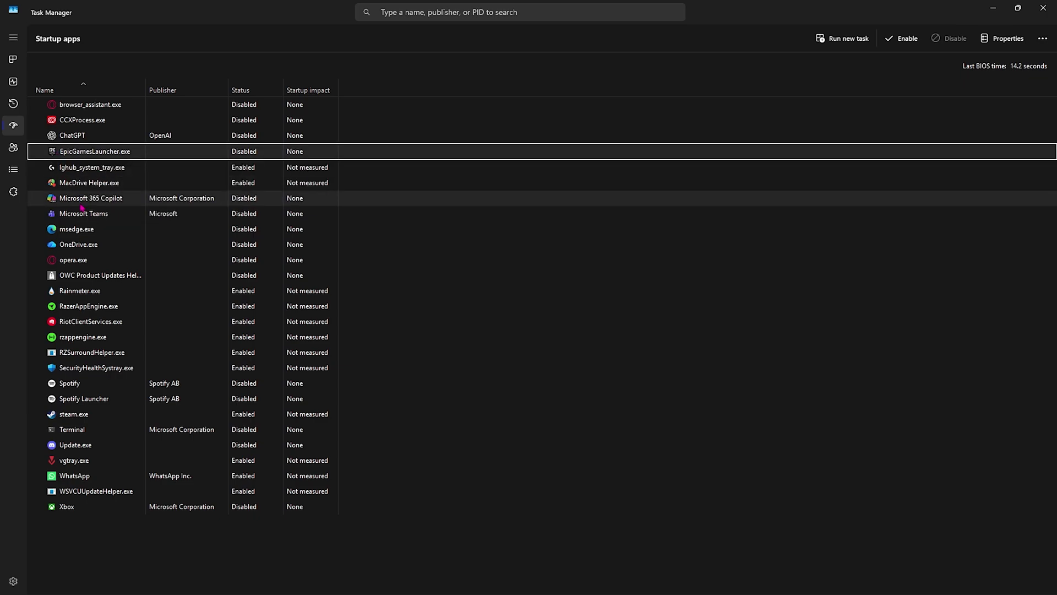
pyautogui.click(94, 416)
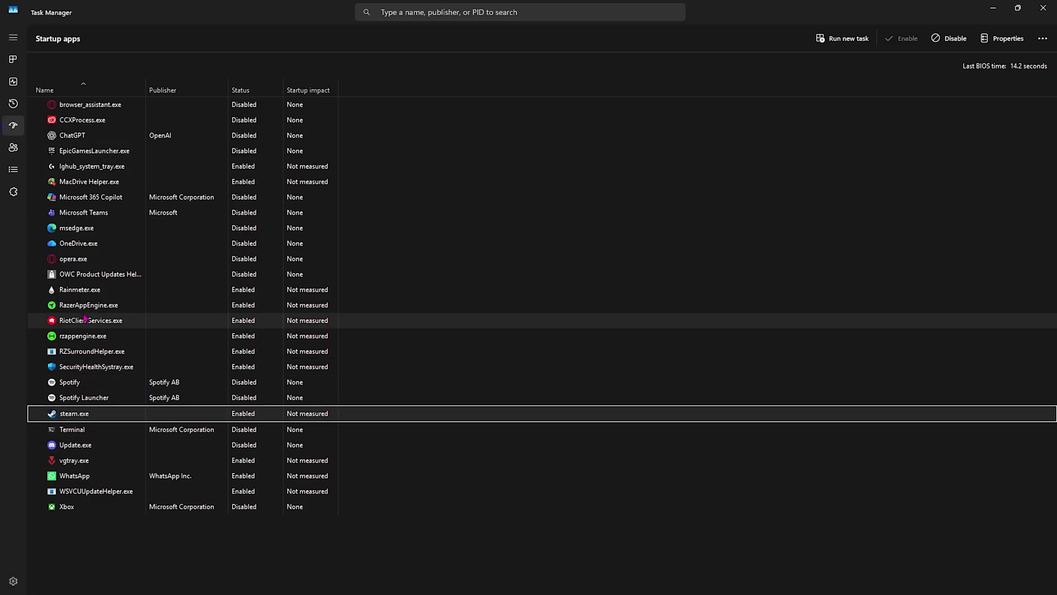
# Jump to WhatsApp and disable it from launching at startup.
pyautogui.press('r')
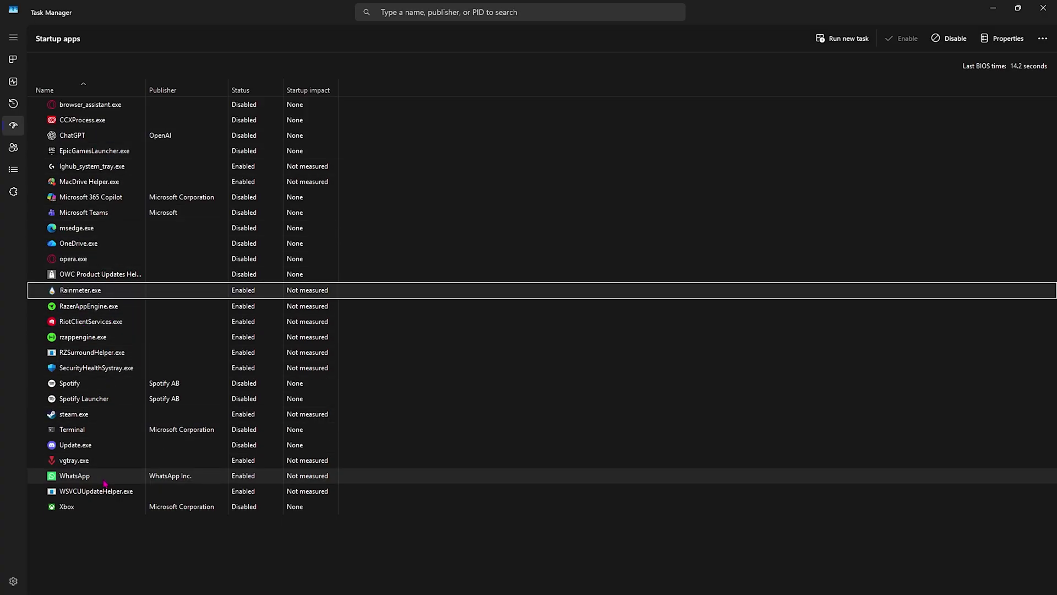
pyautogui.press('w')
pyautogui.hotkey('alt', 'd')
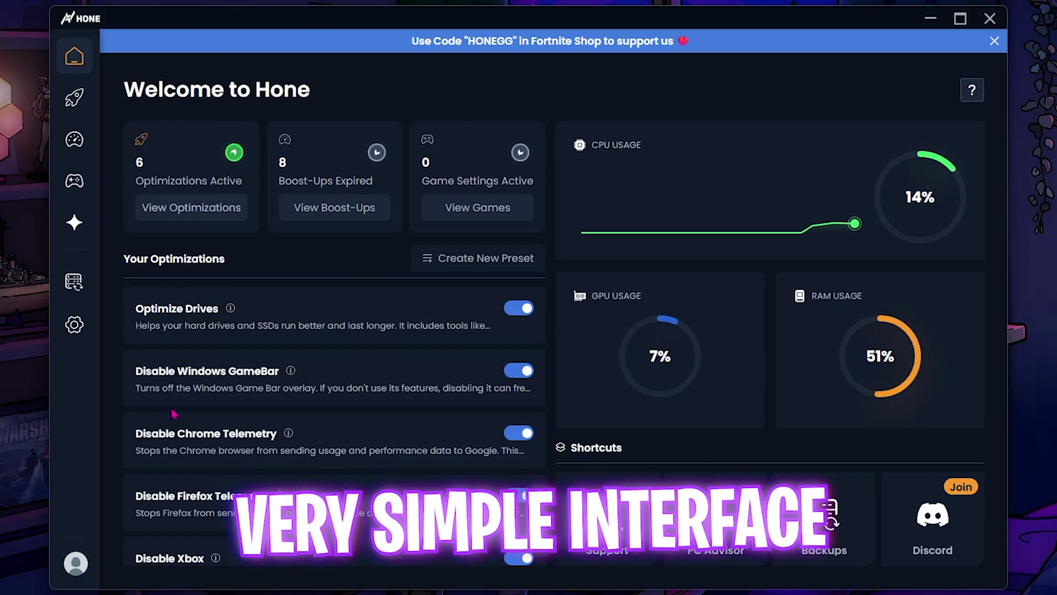
# Read the Disable Windows GameBar description, then scroll through the General optimization cards.
pyautogui.click(291, 370)
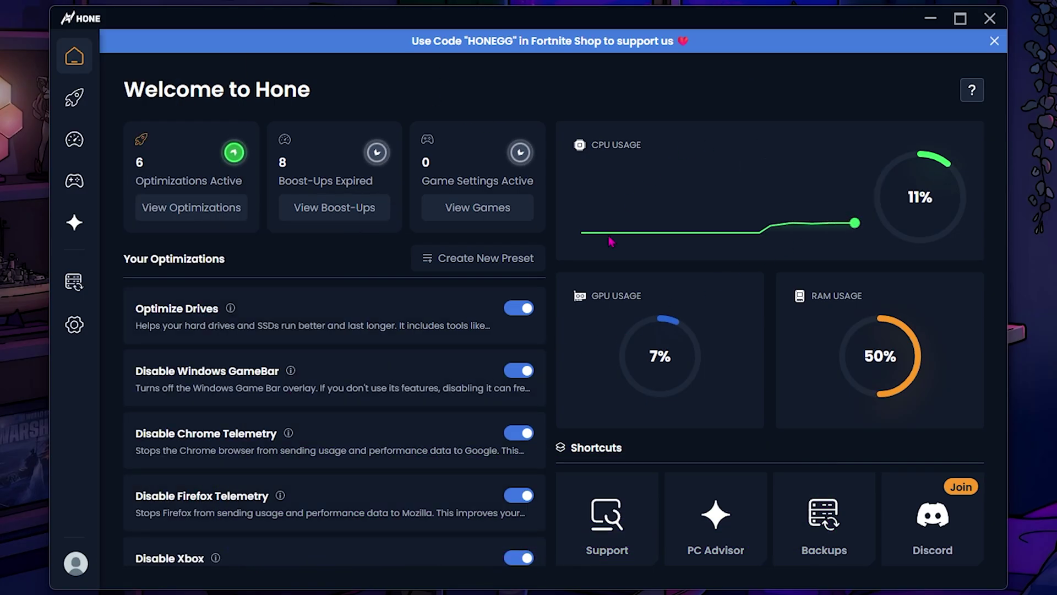
pyautogui.moveTo(640, 187)
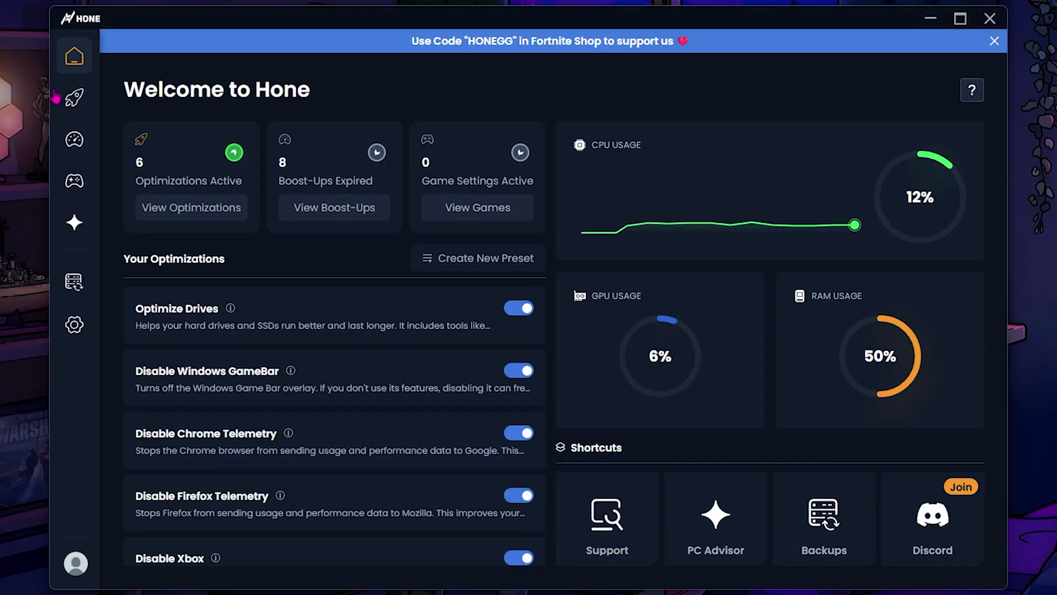
pyautogui.click(74, 97)
pyautogui.scroll(-20, 347, 277)
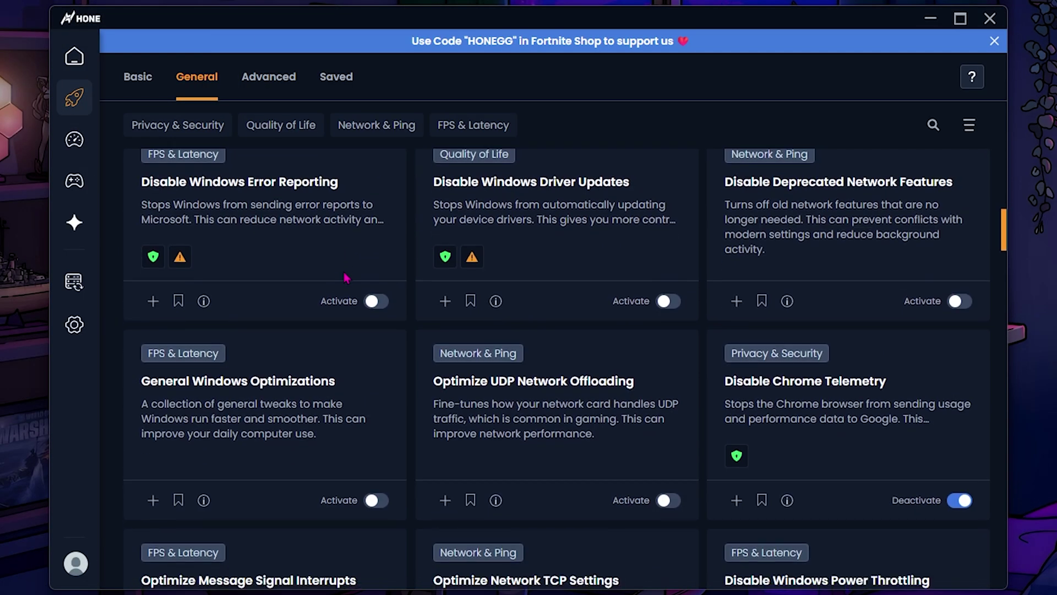
pyautogui.scroll(-10, 347, 277)
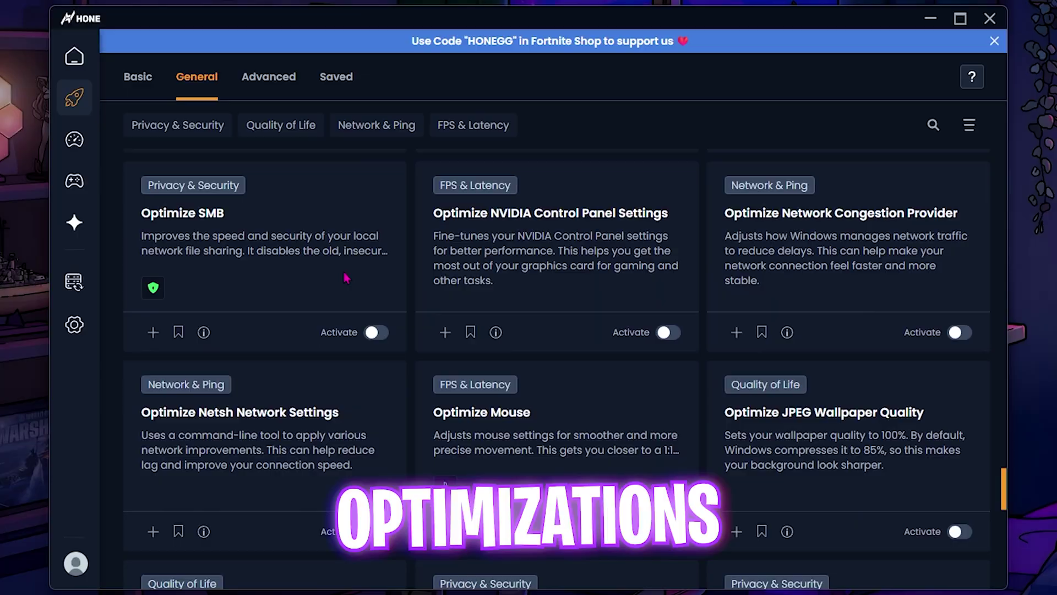
pyautogui.scroll(20, 346, 278)
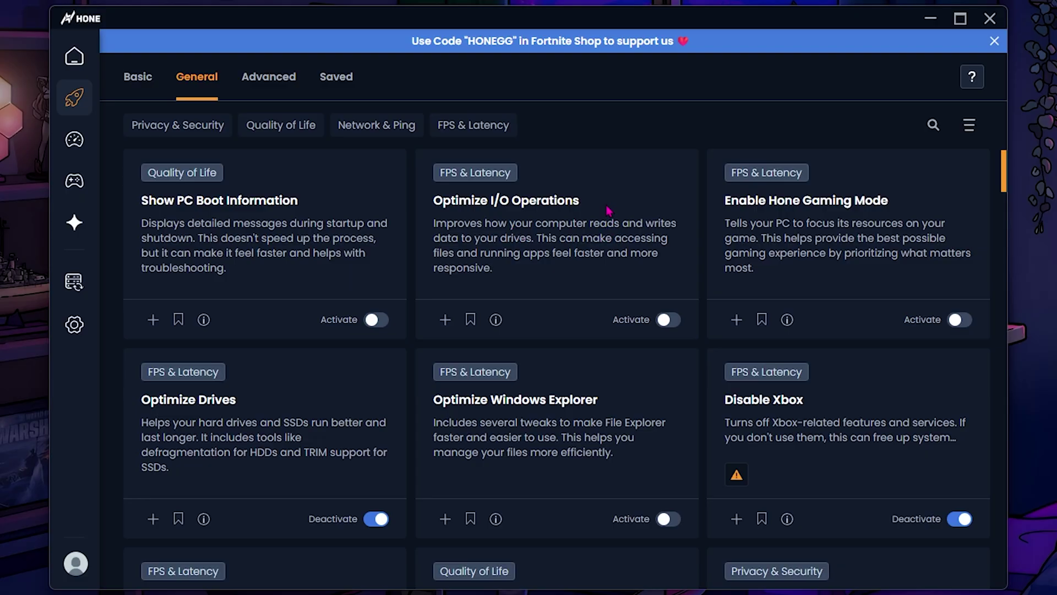
pyautogui.scroll(-2, 870, 270)
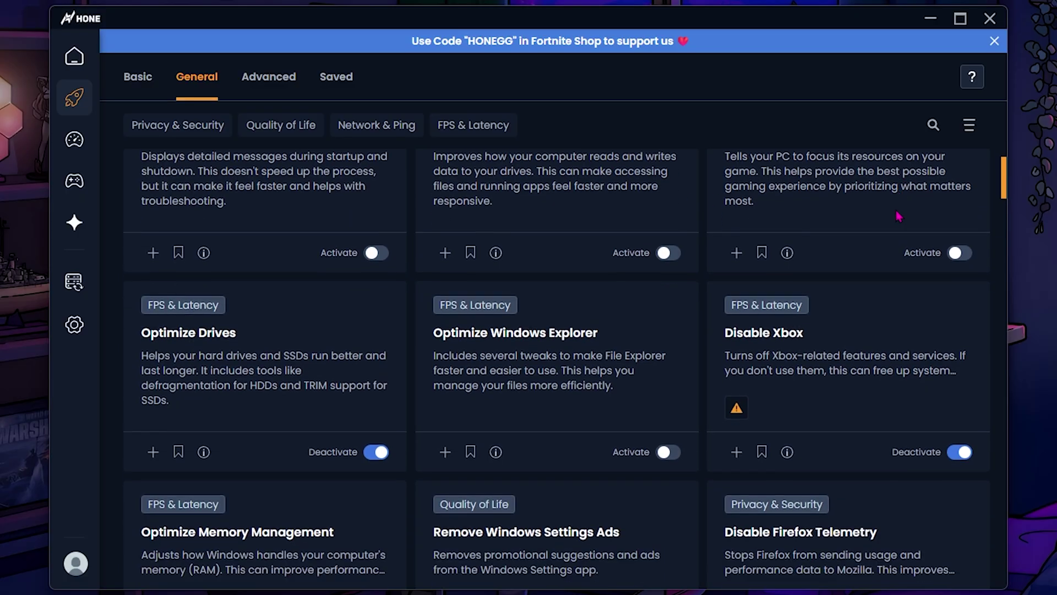
pyautogui.scroll(-2, 848, 397)
pyautogui.scroll(-1, 729, 413)
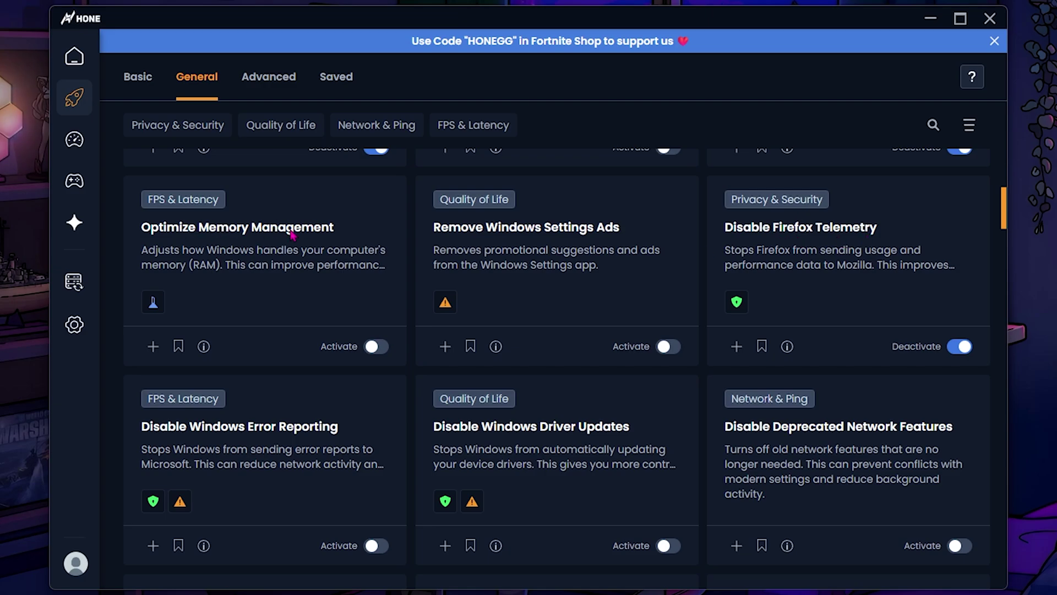
pyautogui.scroll(-15, 282, 241)
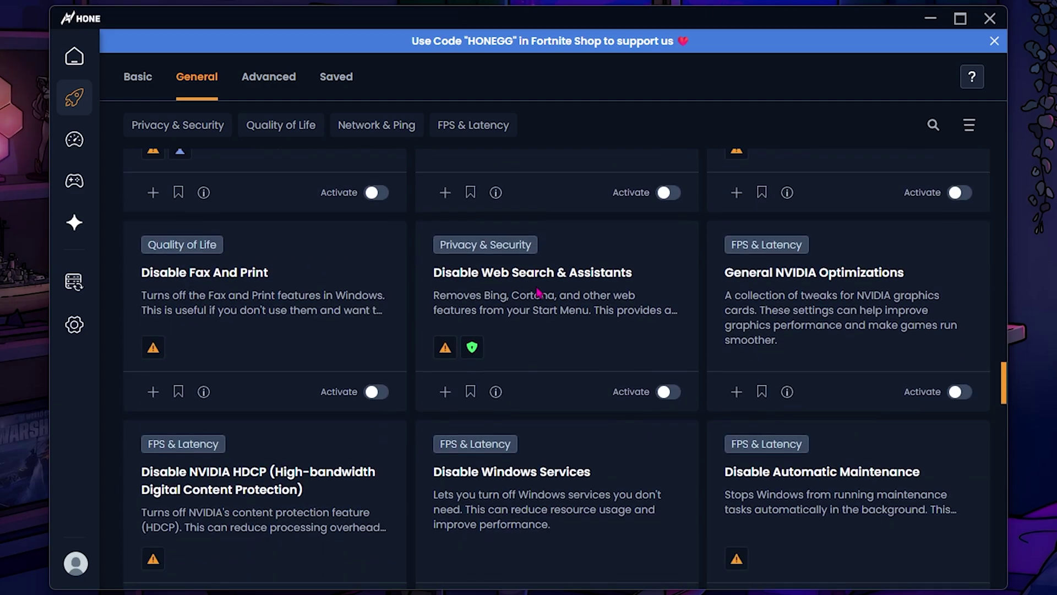
pyautogui.scroll(-5, 539, 292)
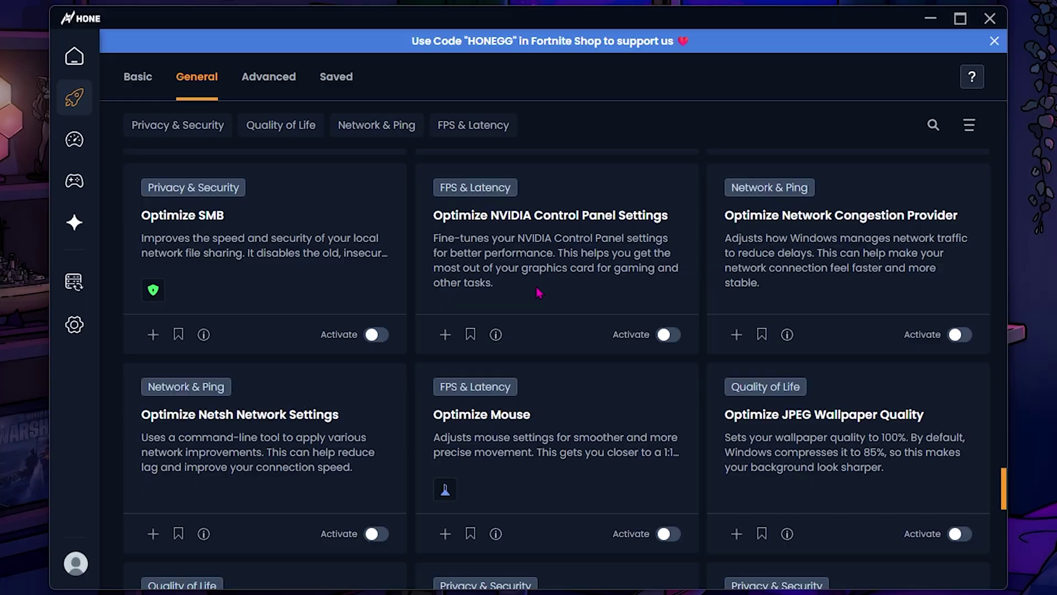
pyautogui.scroll(-10, 539, 292)
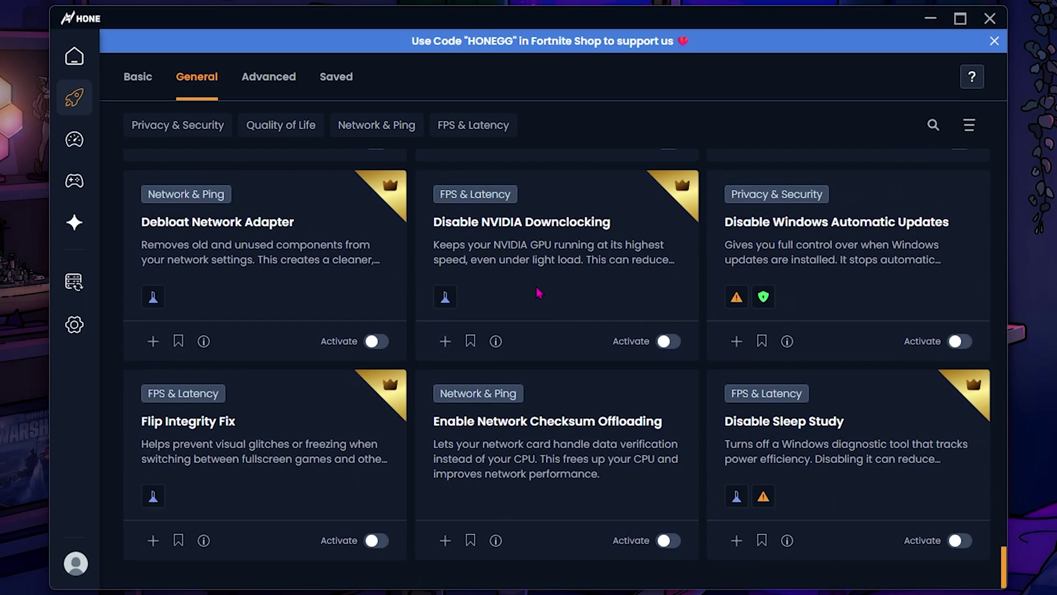
# Browse the Boost-Up cleaners page in Hone.
pyautogui.click(75, 140)
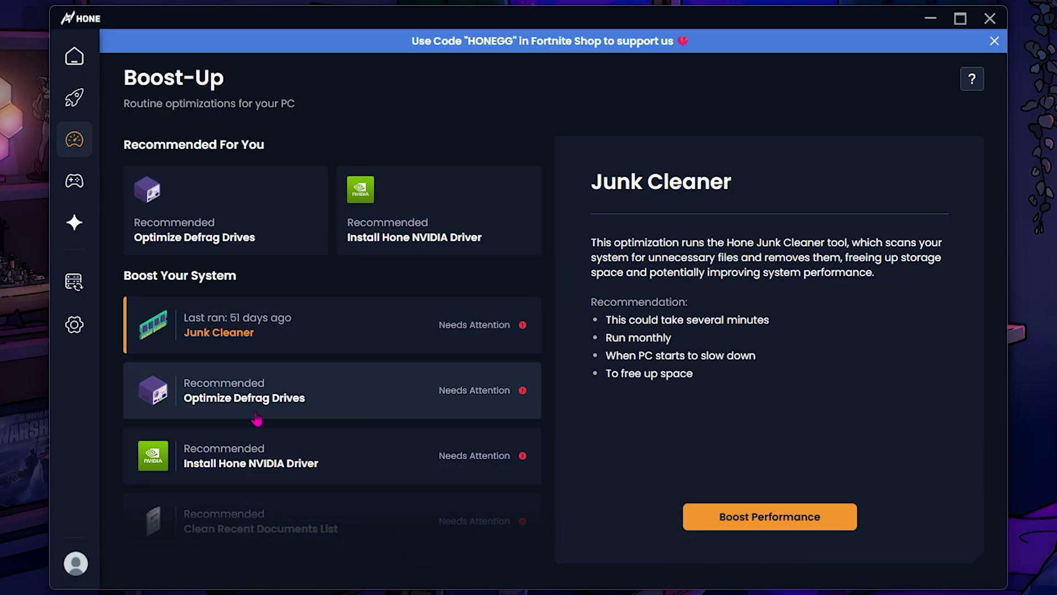
pyautogui.scroll(-4, 265, 407)
pyautogui.scroll(2, 242, 391)
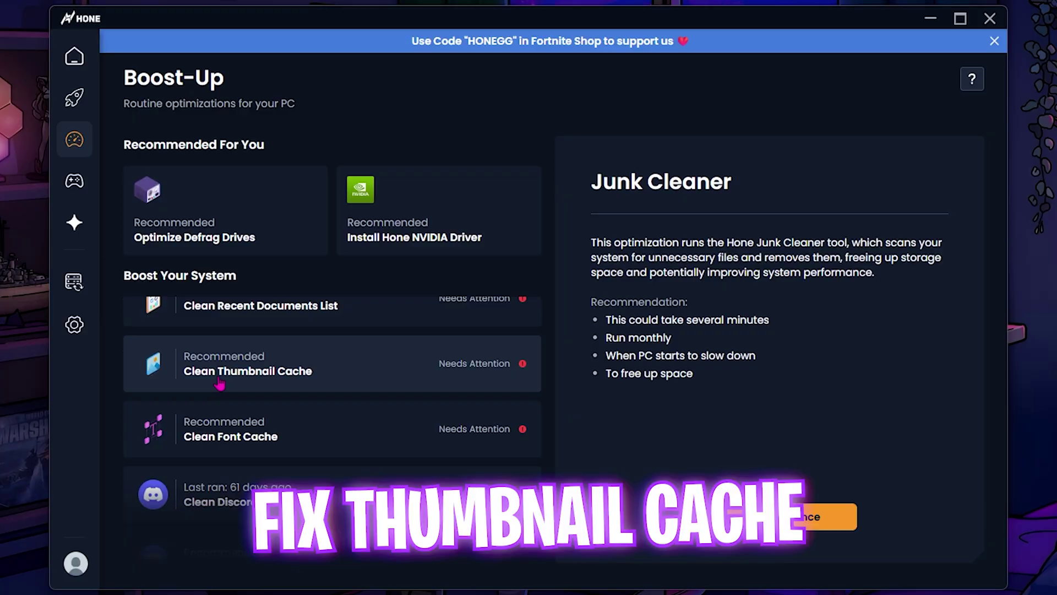
pyautogui.scroll(-4, 231, 397)
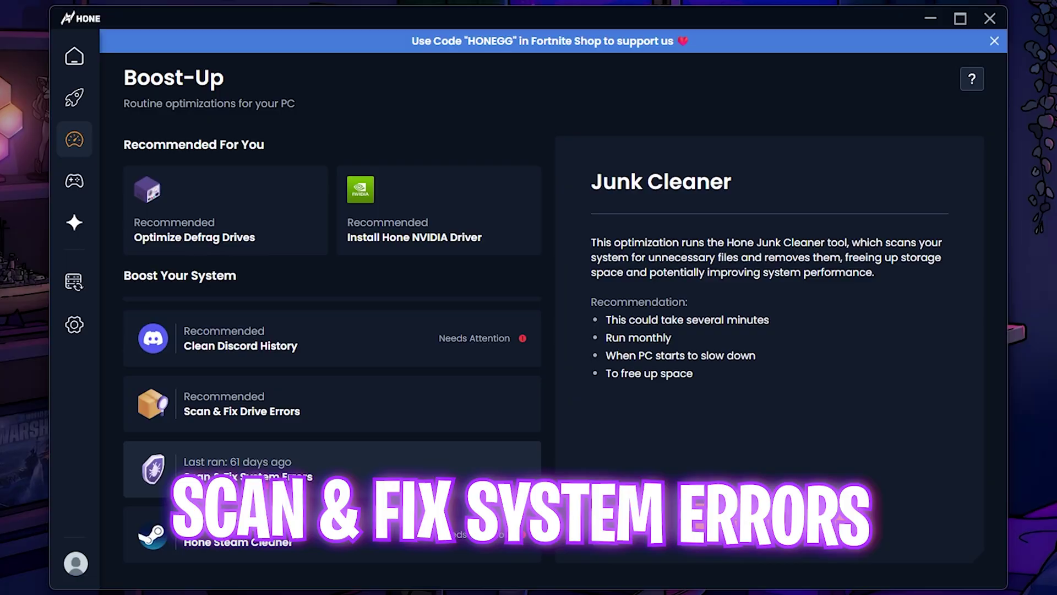
# Open Fortnite from the Games library and view its Power Mode preset details.
pyautogui.click(82, 192)
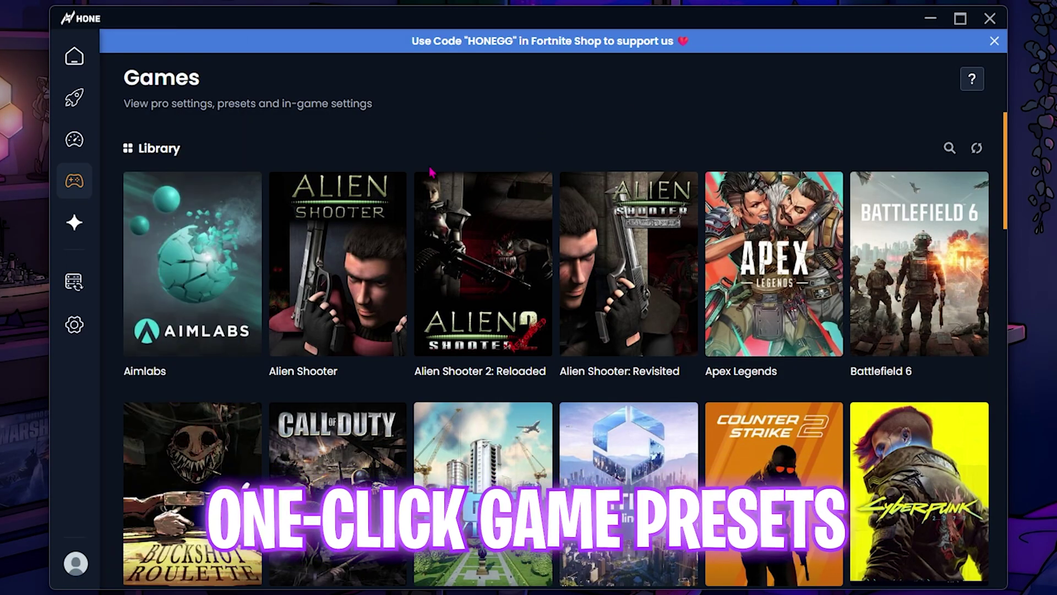
pyautogui.scroll(-10, 443, 232)
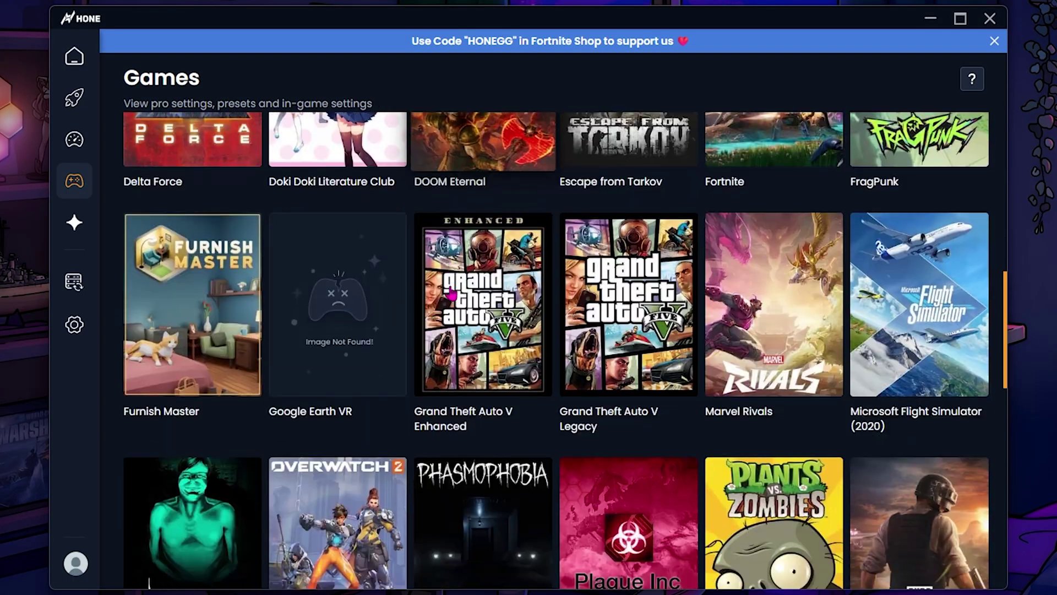
pyautogui.scroll(10, 450, 294)
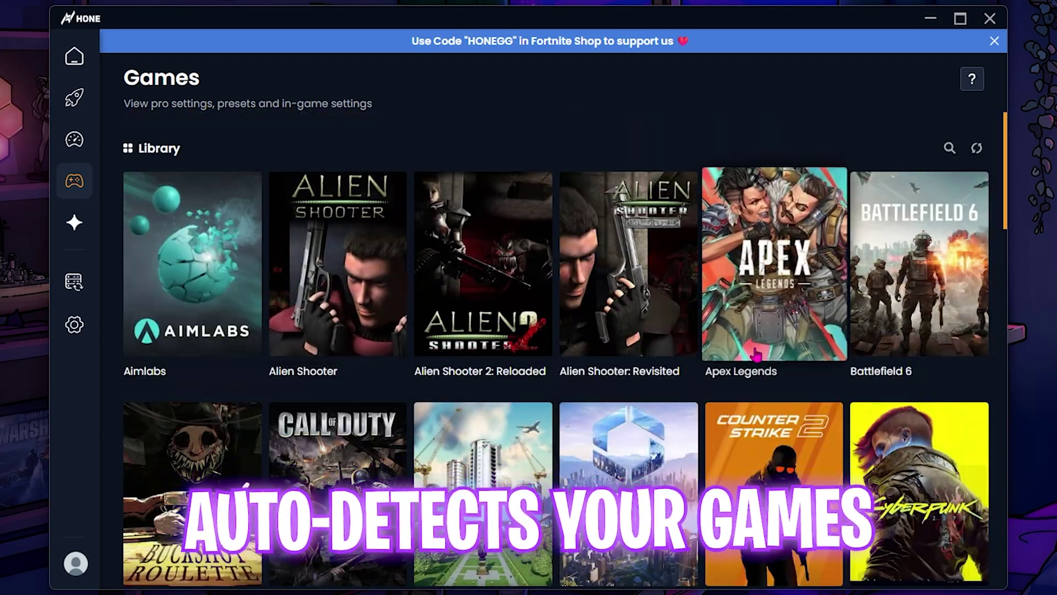
pyautogui.scroll(-5, 600, 449)
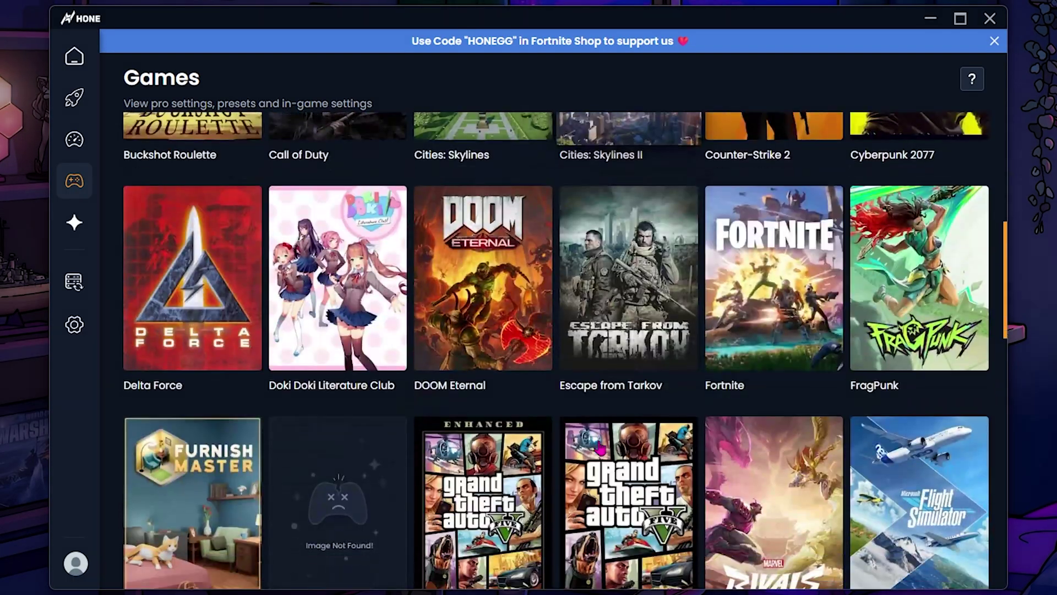
pyautogui.click(763, 245)
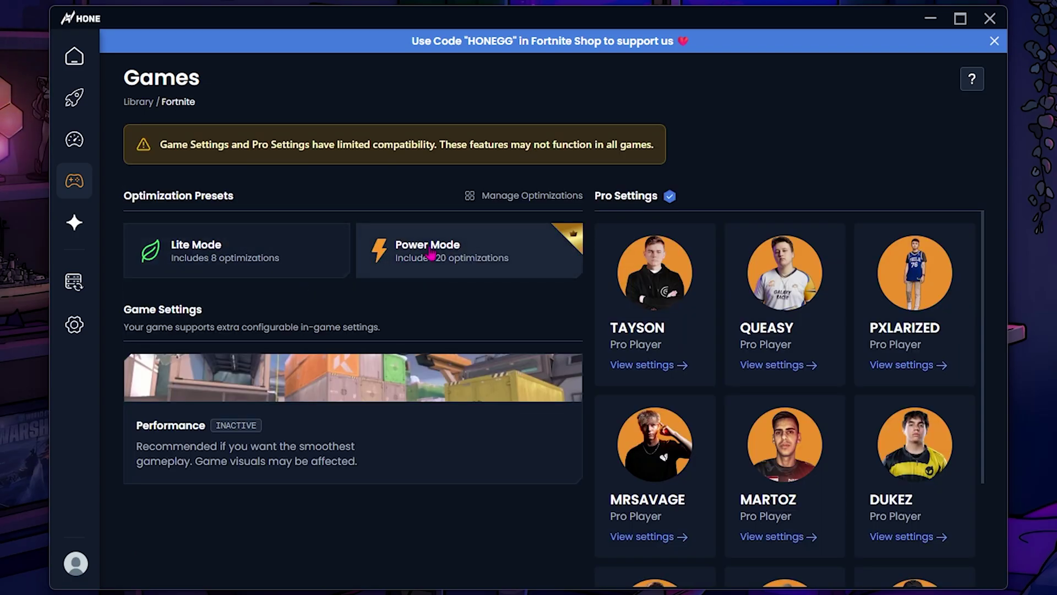
pyautogui.click(431, 254)
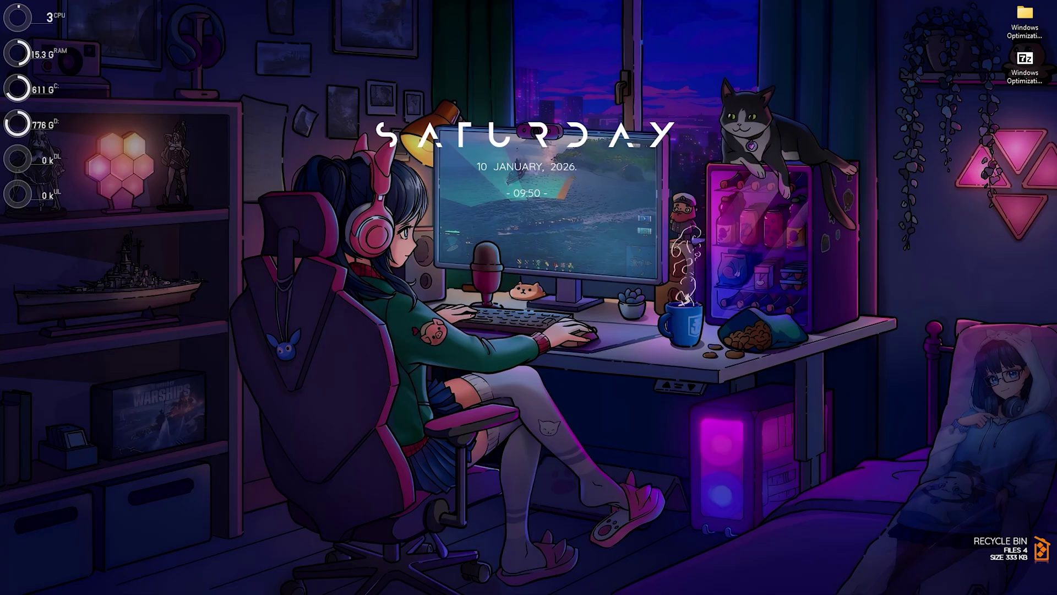
# Launch the Settings app from Windows search.
pyautogui.press('super')
pyautogui.write('set')
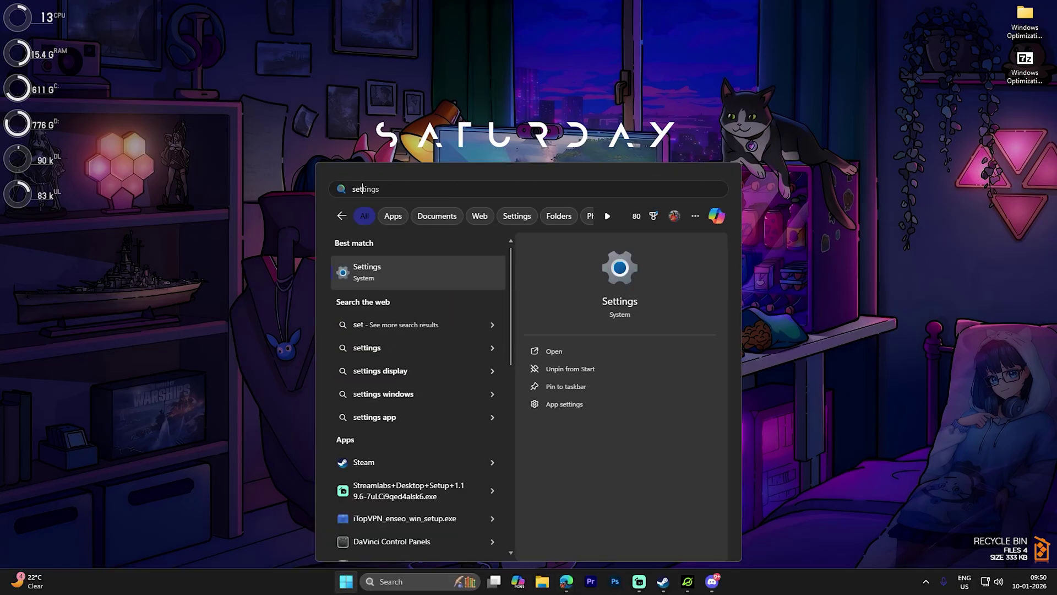
pyautogui.press('Return')
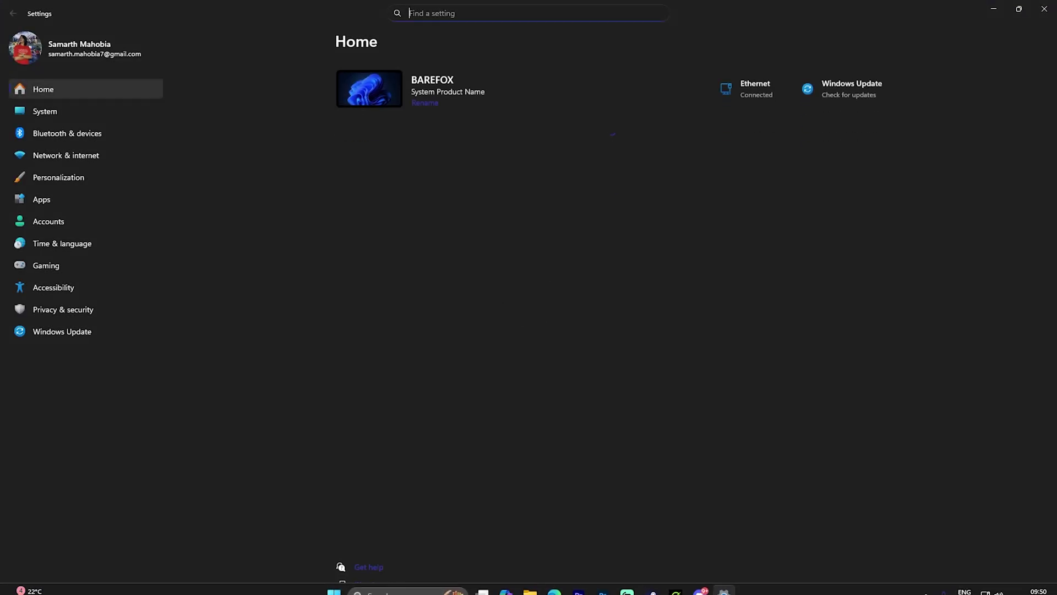
# Search 'Stora' to reach Storage Sense and run it now, freeing 70.0 MB.
pyautogui.write('Store')
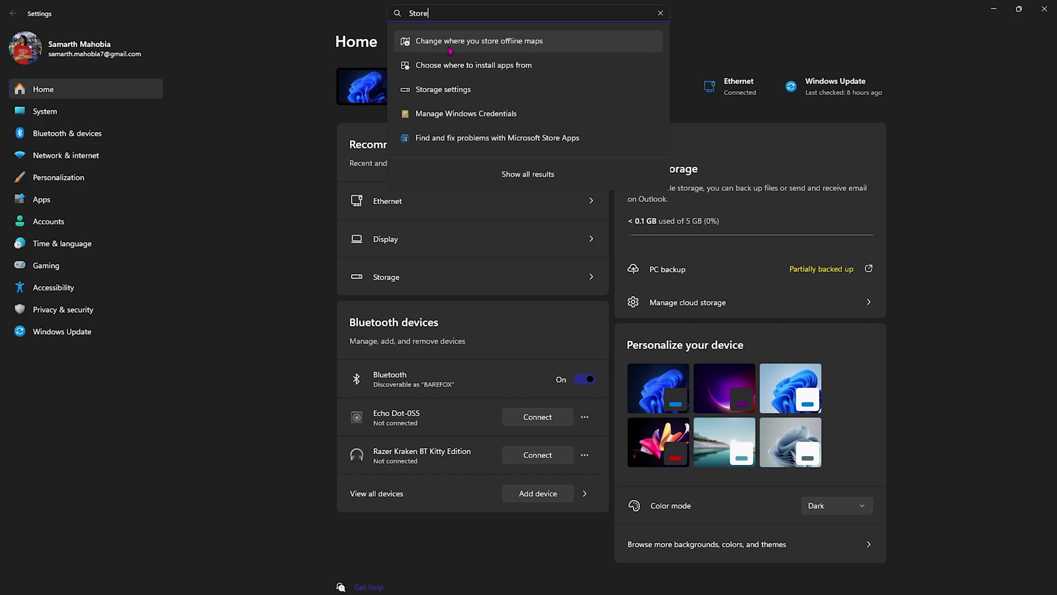
pyautogui.press('BackSpace')
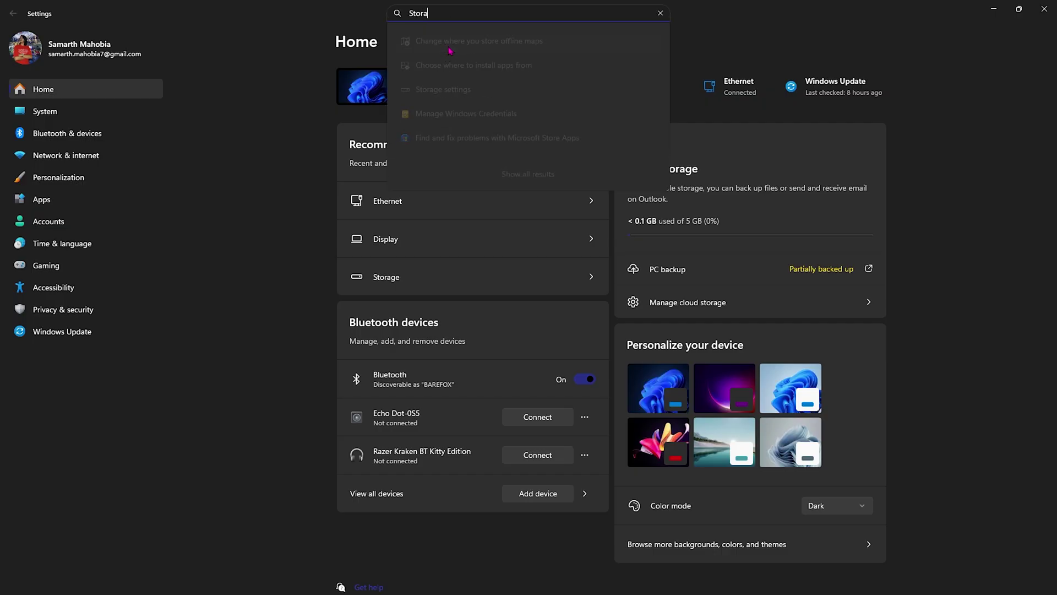
pyautogui.write('a')
pyautogui.click(438, 89)
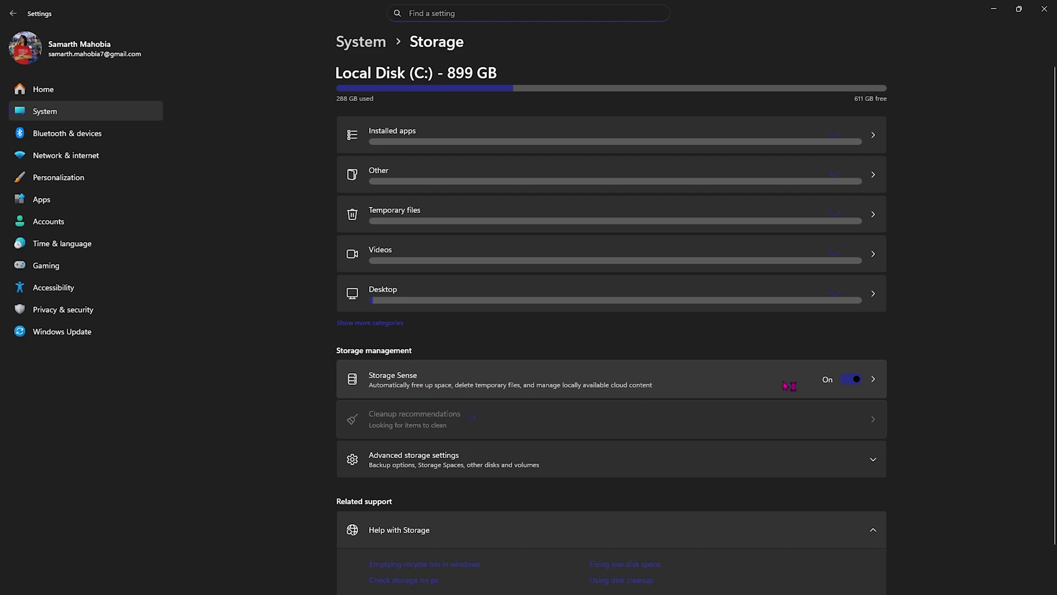
pyautogui.click(810, 385)
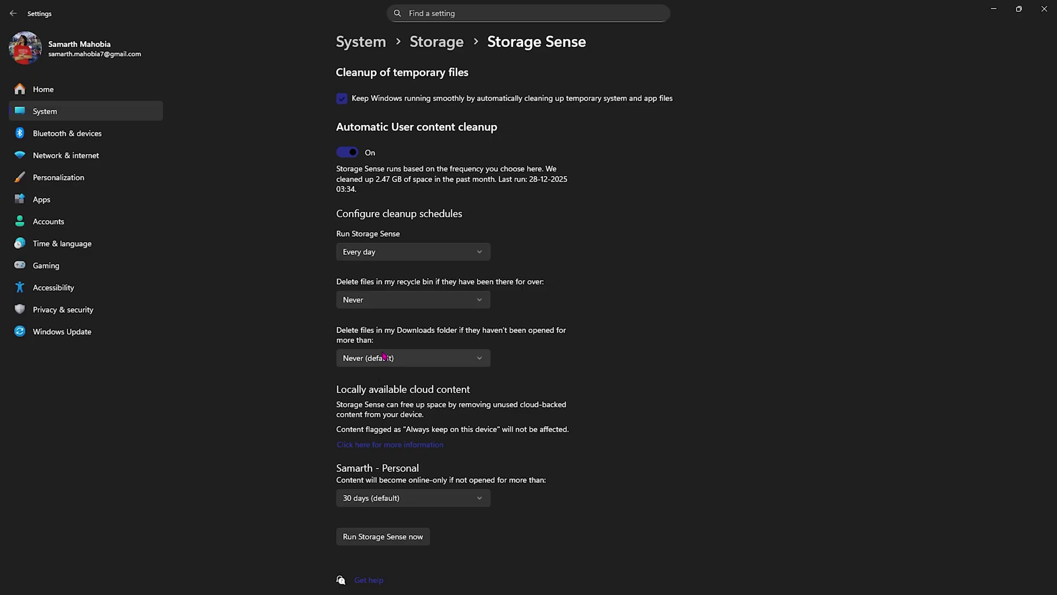
pyautogui.click(382, 536)
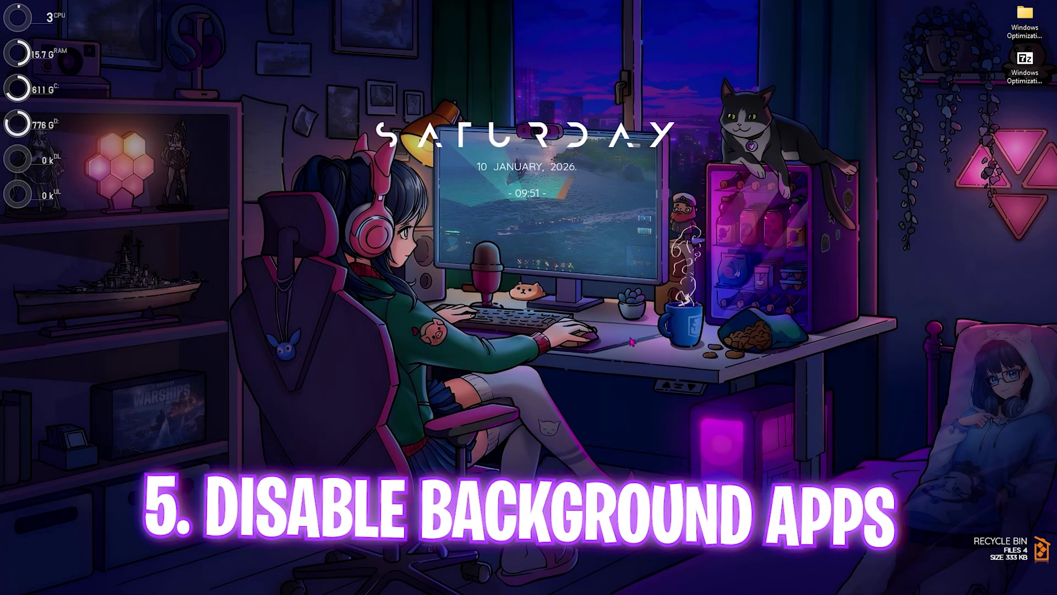
# Launch the Local Group Policy Editor by searching 'gpedit' and maximize it.
pyautogui.press('super')
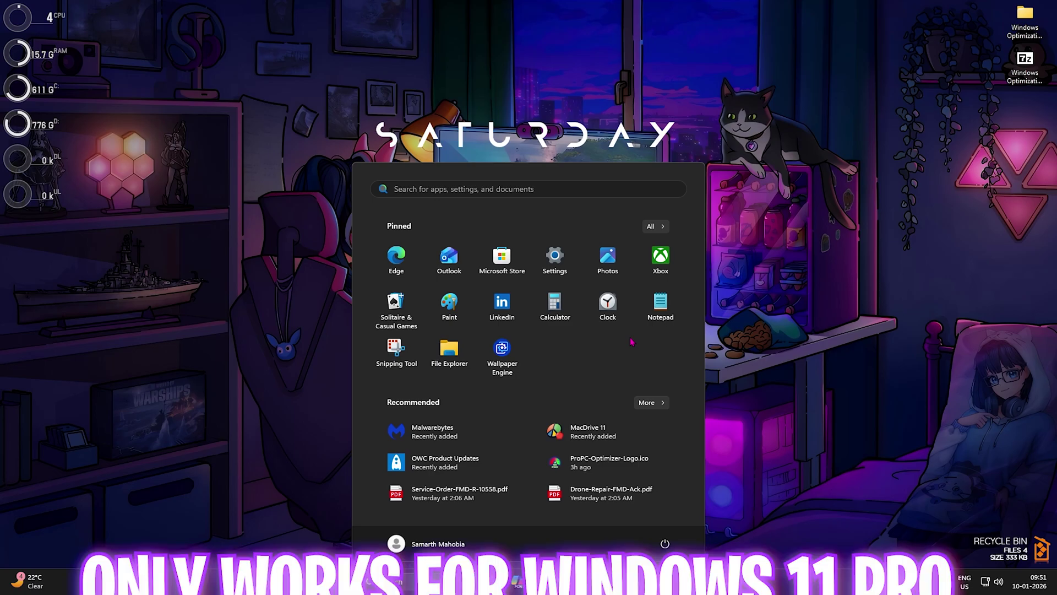
pyautogui.write('edit')
pyautogui.press('Home')
pyautogui.write('gp')
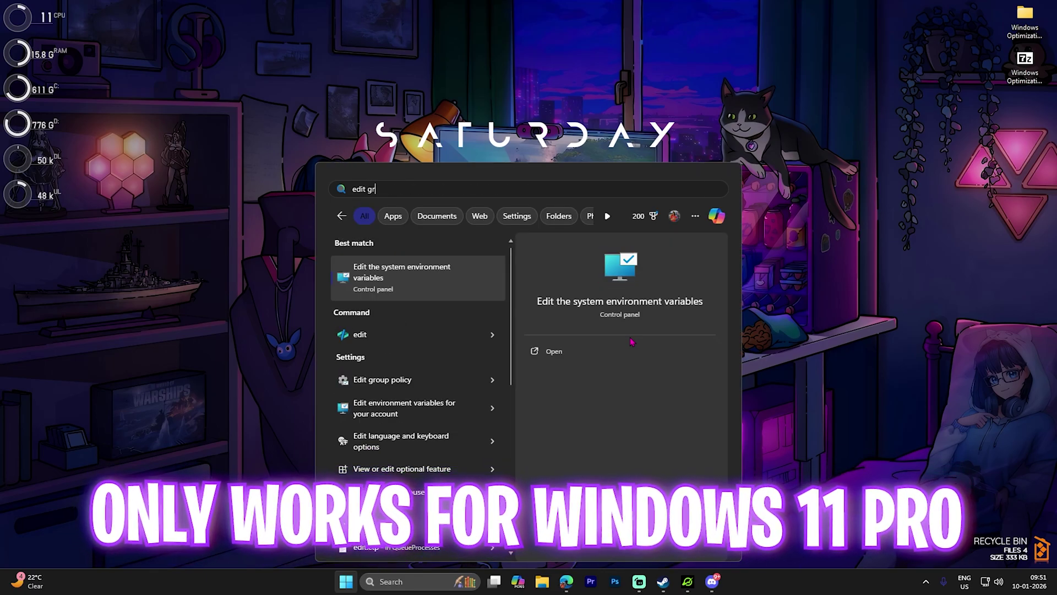
pyautogui.press('Return')
pyautogui.click(465, 93)
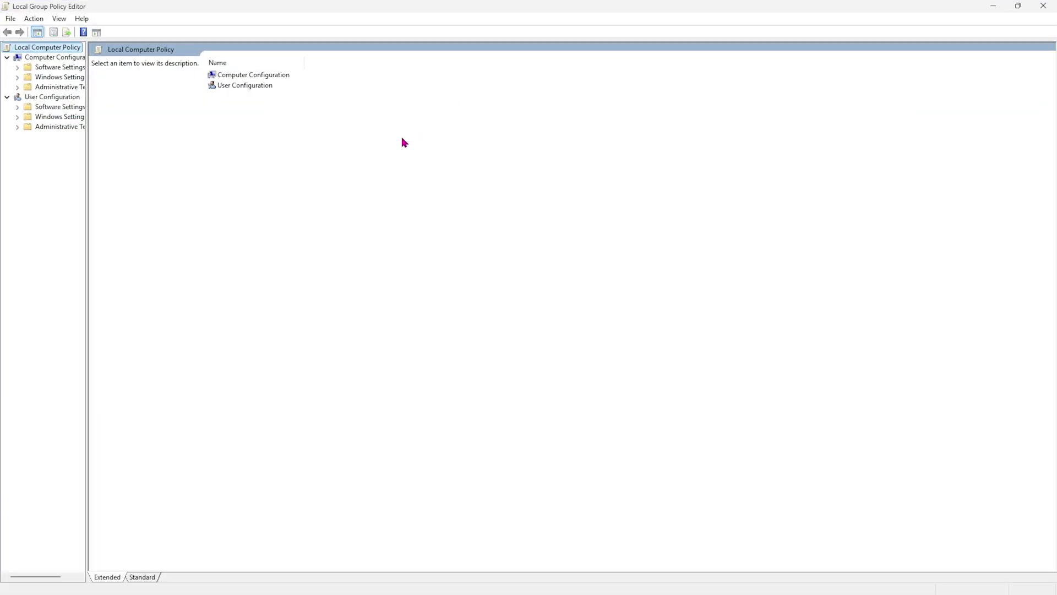
# Widen the tree and navigate to Computer Configuration > Administrative Templates > Windows Components > App Privacy.
pyautogui.moveTo(87, 167); pyautogui.dragTo(128, 172)
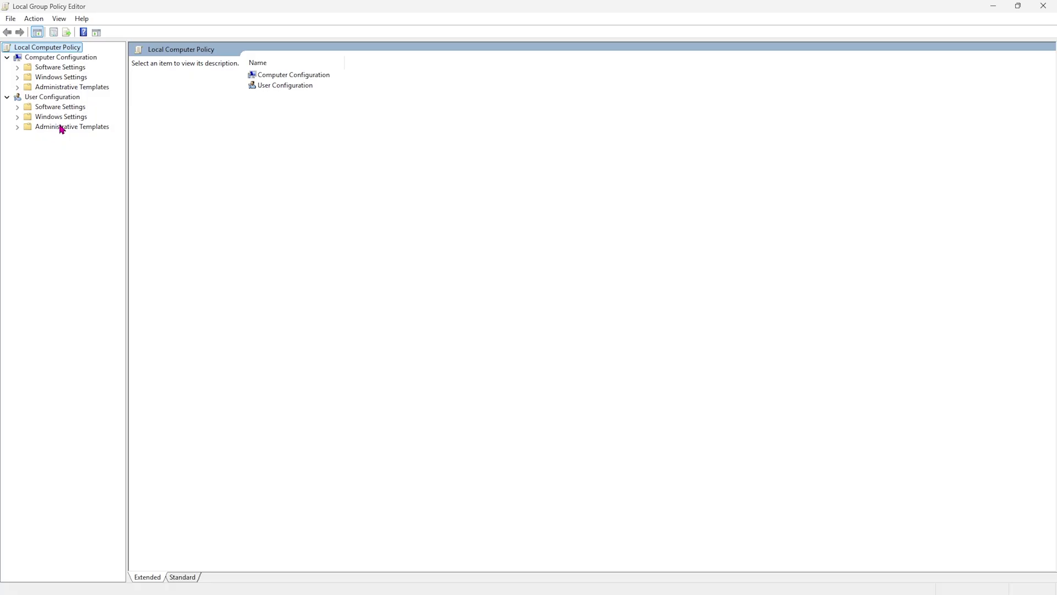
pyautogui.click(62, 58)
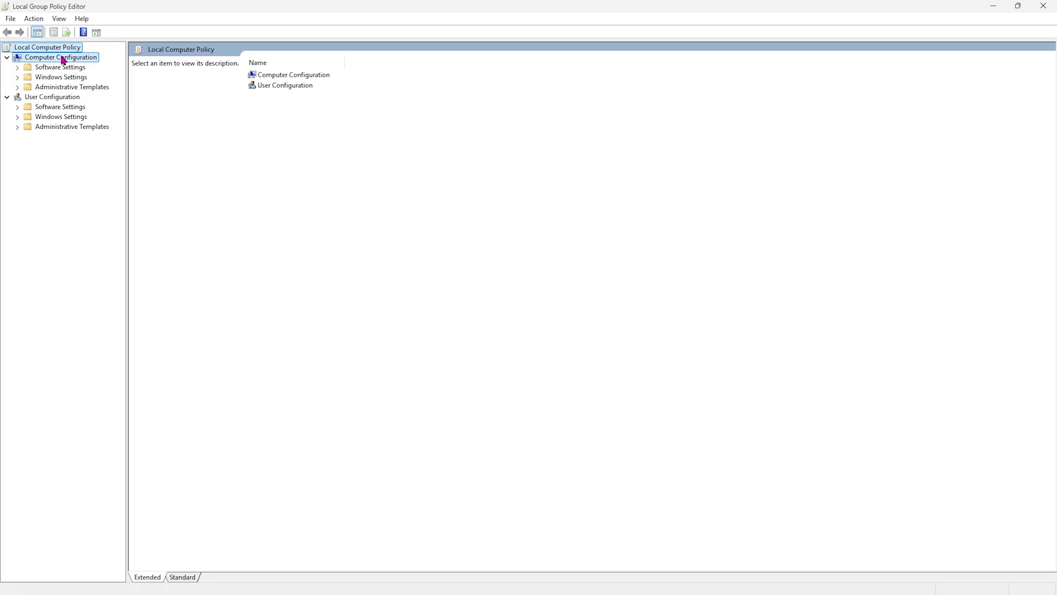
pyautogui.click(20, 90)
pyautogui.click(29, 166)
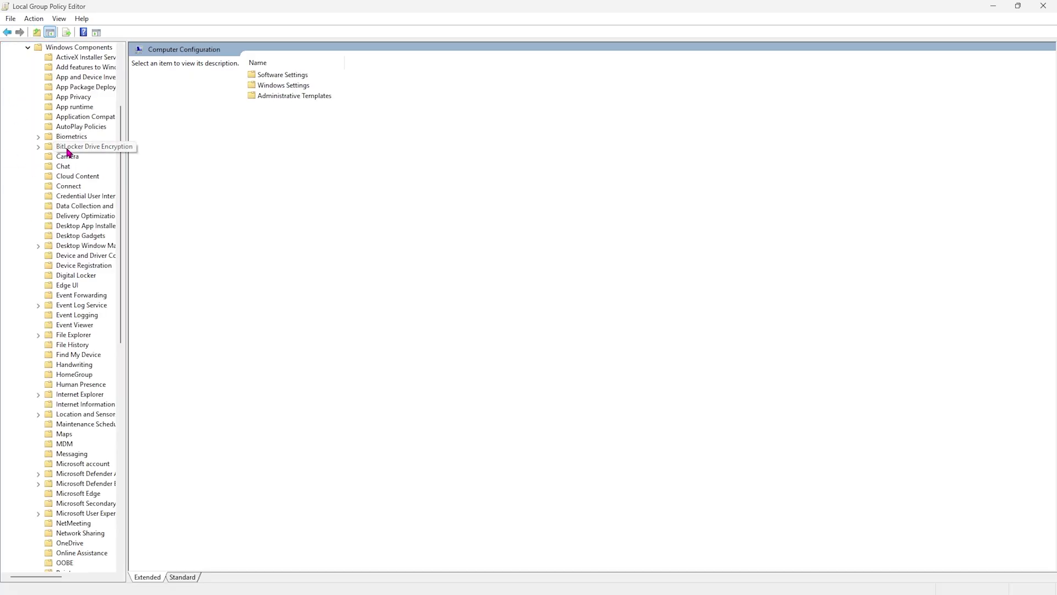
pyautogui.click(66, 98)
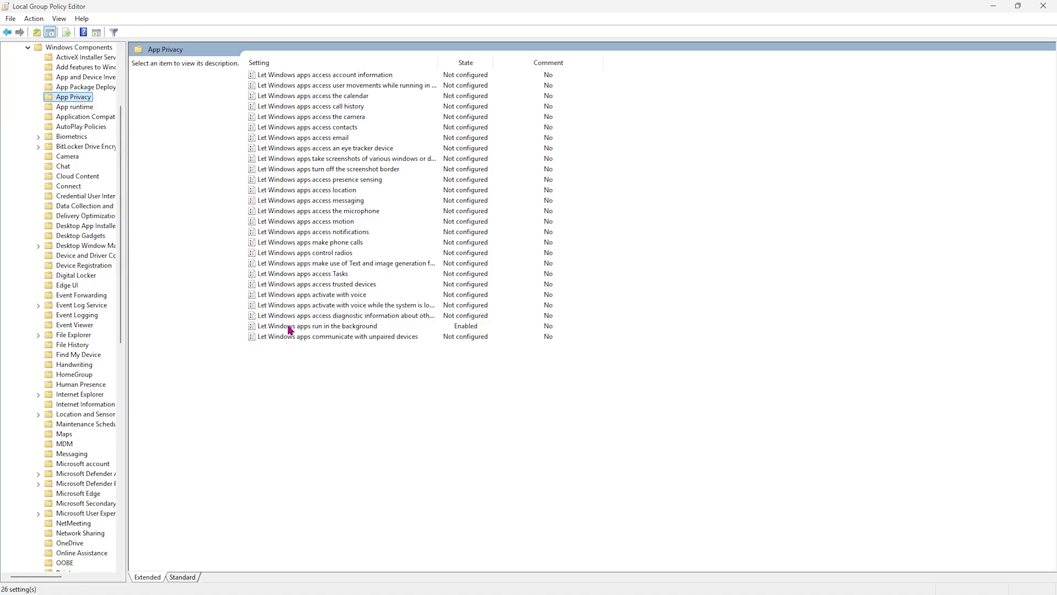
# Enable 'Let Windows apps run in the background' with Force Deny for all apps and apply.
pyautogui.doubleClick(290, 330)
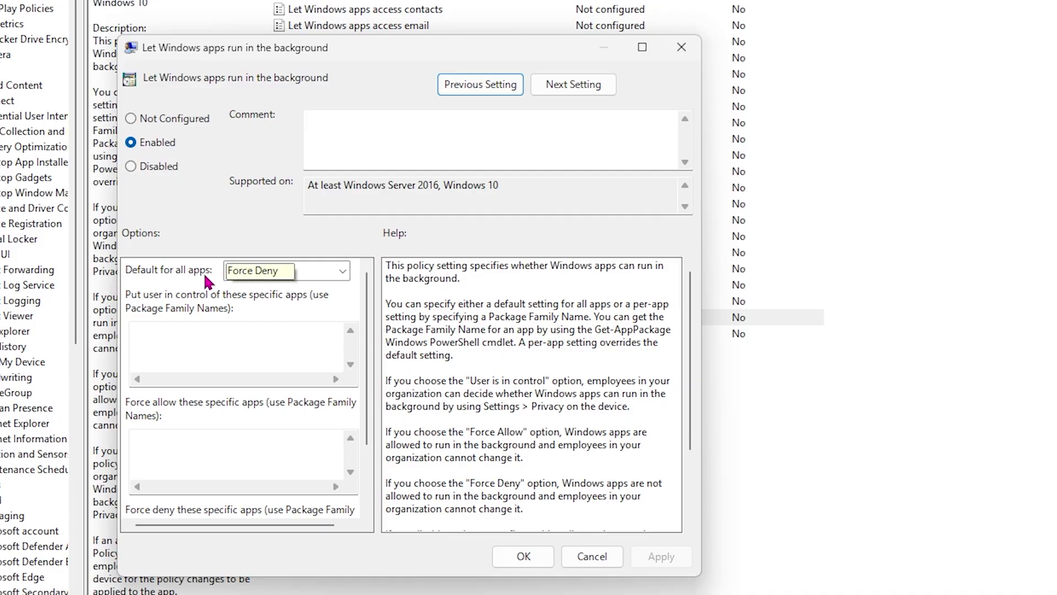
pyautogui.click(342, 271)
pyautogui.click(292, 316)
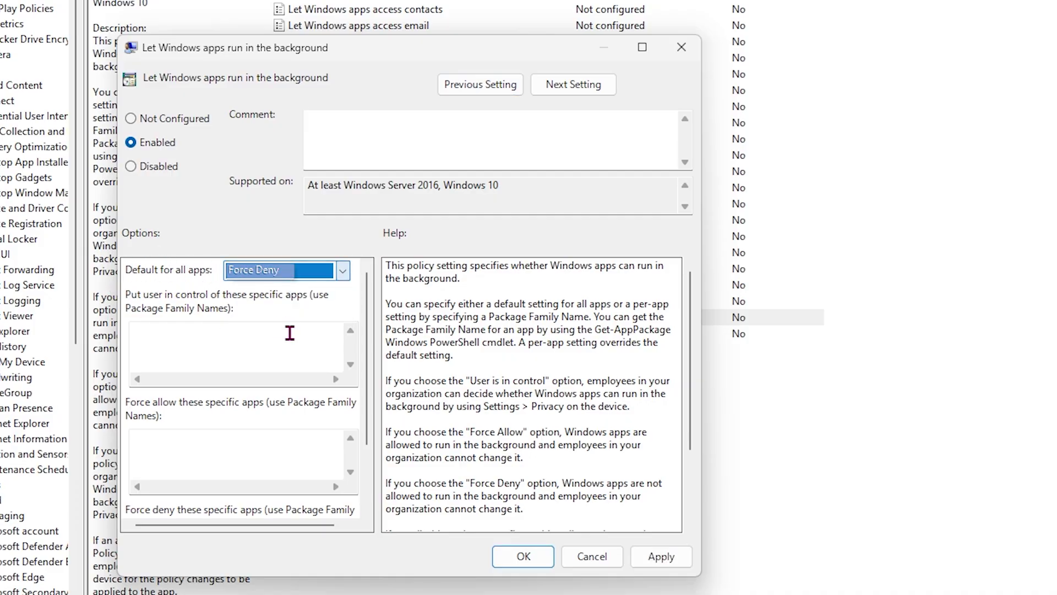
pyautogui.click(639, 553)
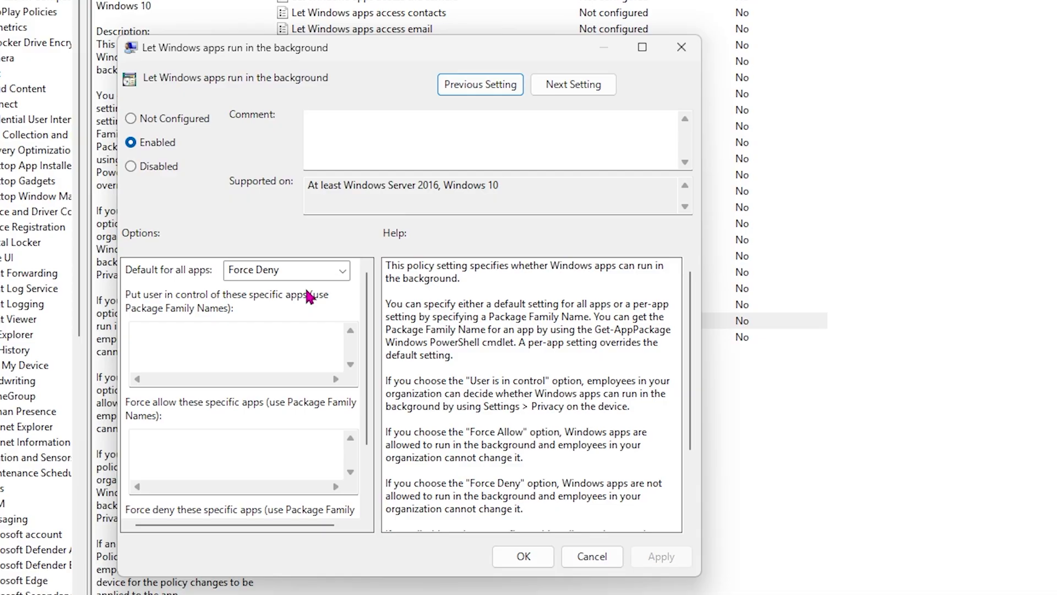
pyautogui.click(681, 47)
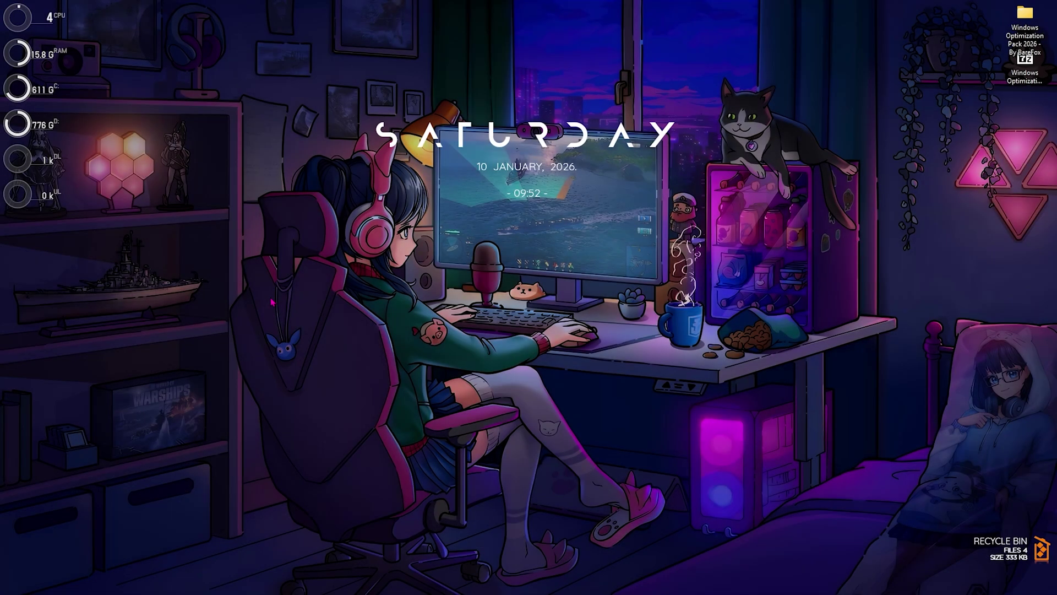
# Open visual effects settings via an 'adjust' search and choose Adjust for best performance.
pyautogui.press('super')
pyautogui.write('adj')
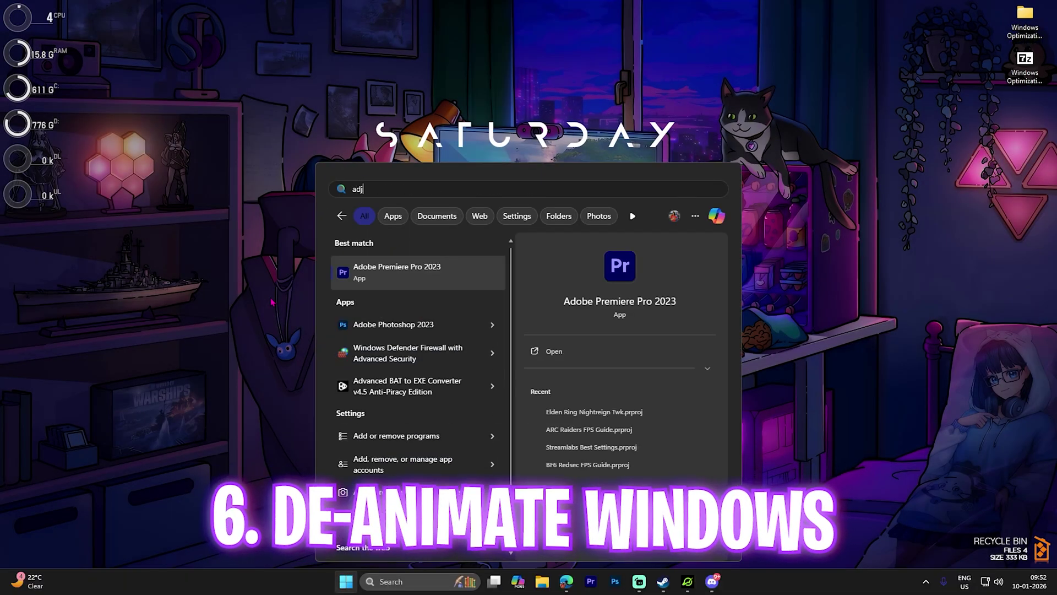
pyautogui.write('us')
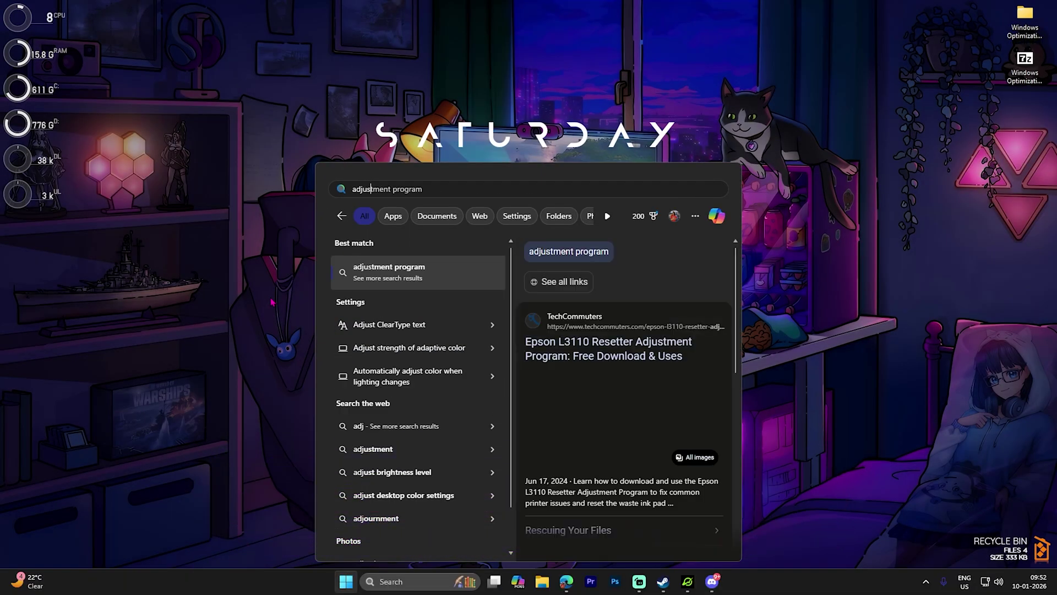
pyautogui.write('t')
pyautogui.press('Return')
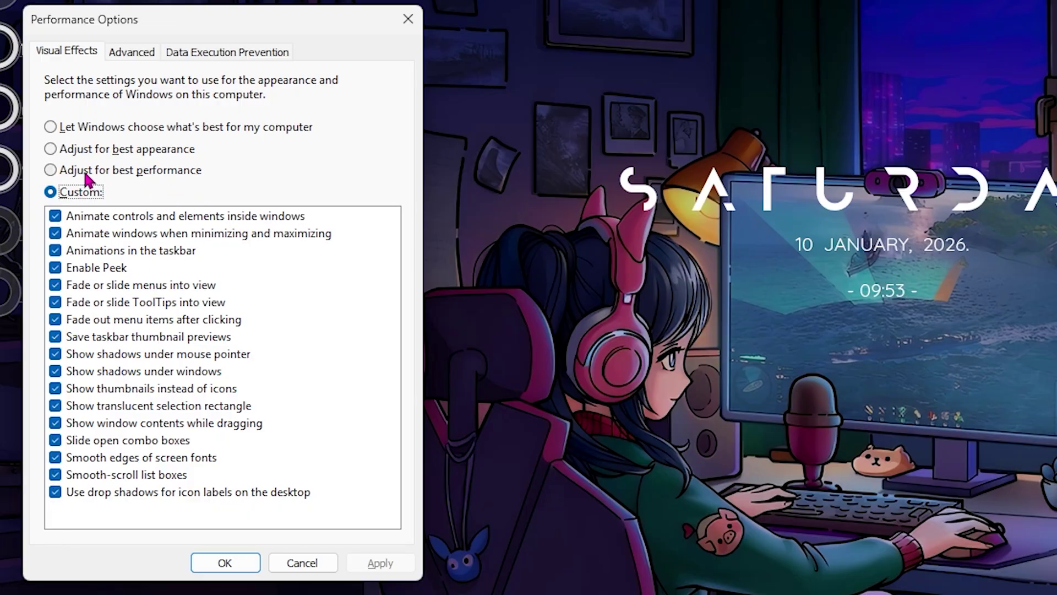
pyautogui.click(85, 171)
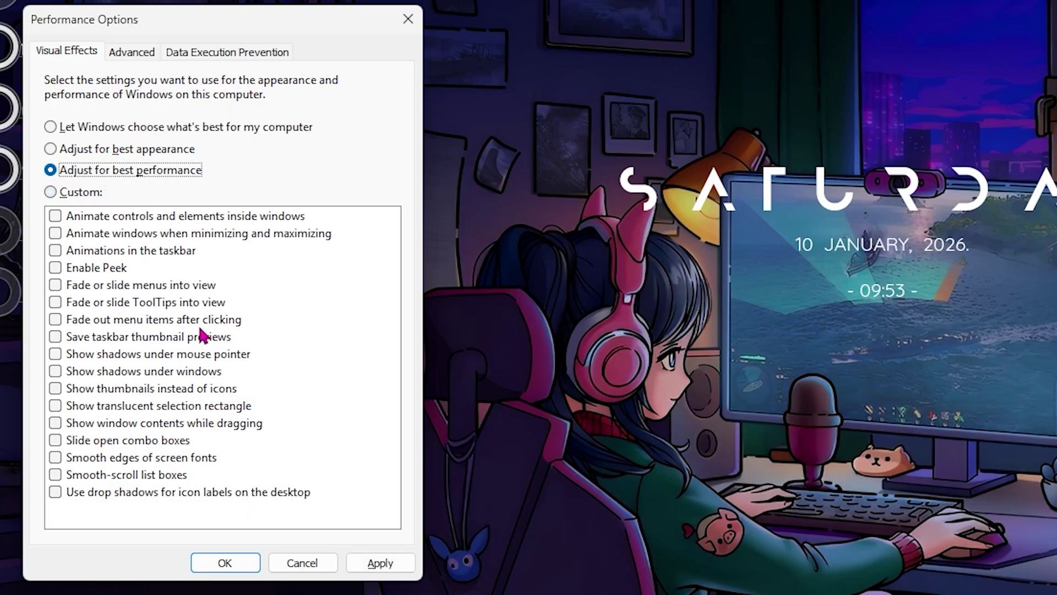
# Re-enable taskbar thumbnail previews, thumbnails, window contents while dragging and smooth screen fonts.
pyautogui.click(68, 337)
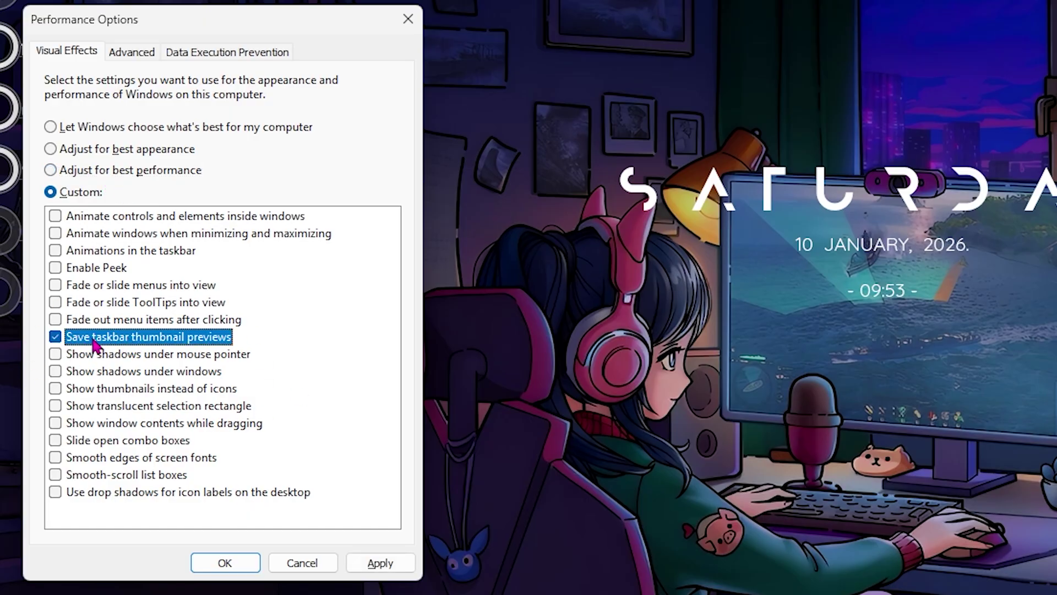
pyautogui.click(69, 392)
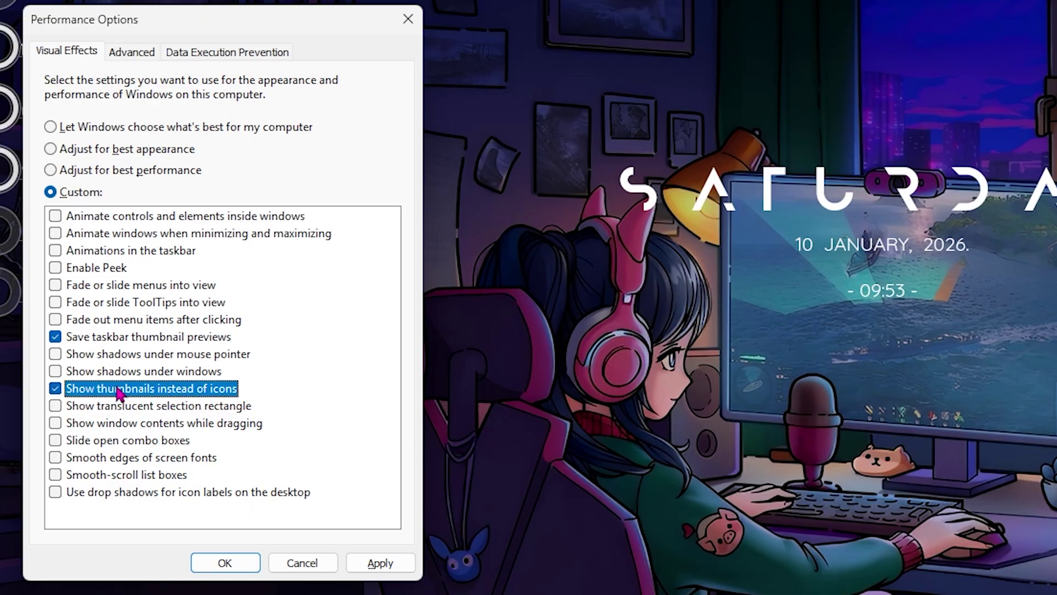
pyautogui.click(55, 424)
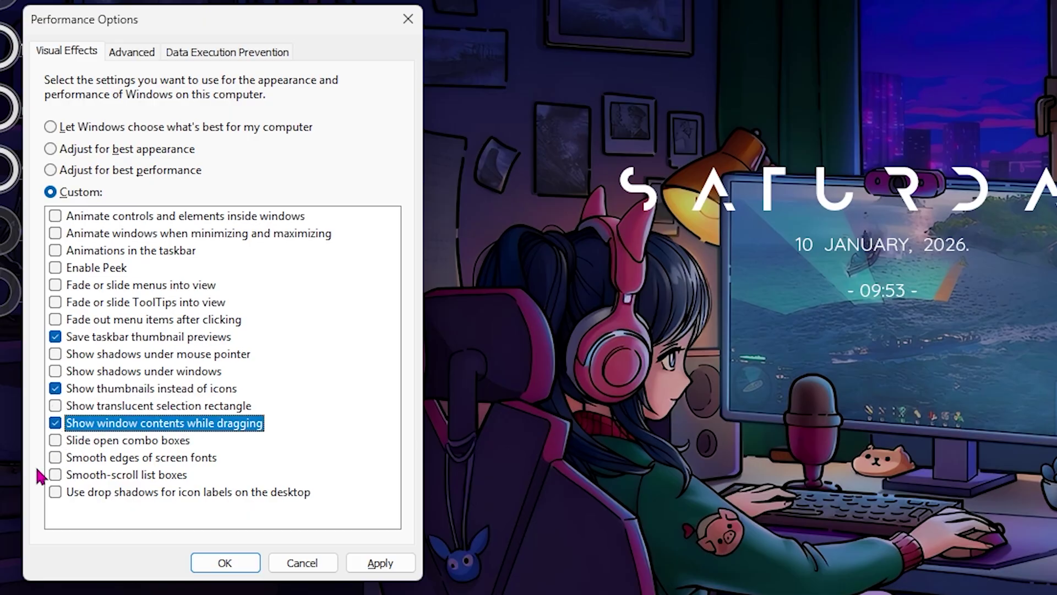
pyautogui.click(56, 461)
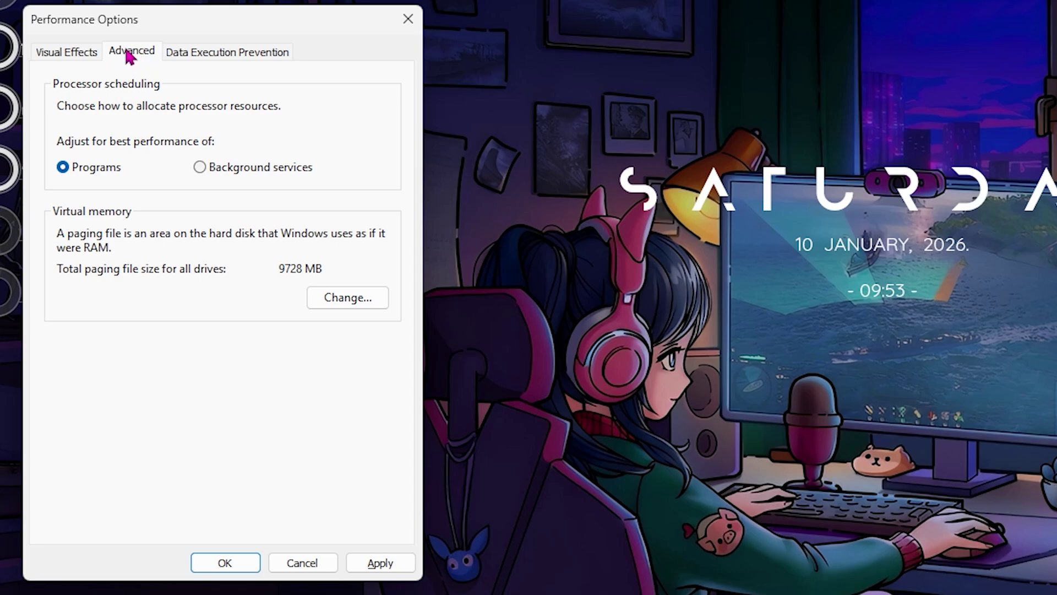
# Turn off automatic paging file management and give C: a custom 1024 MB initial size.
pyautogui.click(347, 298)
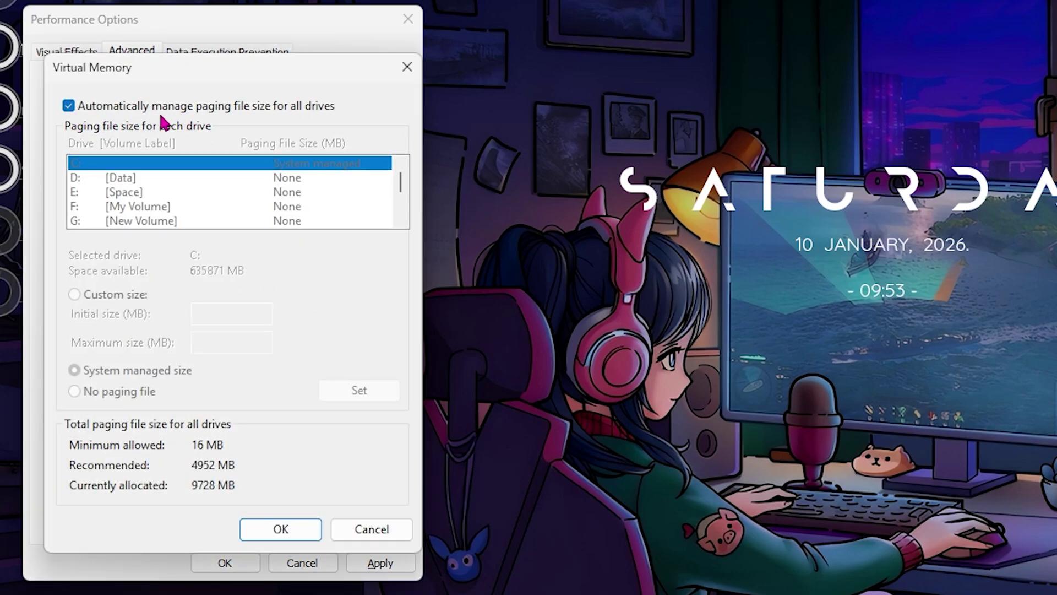
pyautogui.click(69, 107)
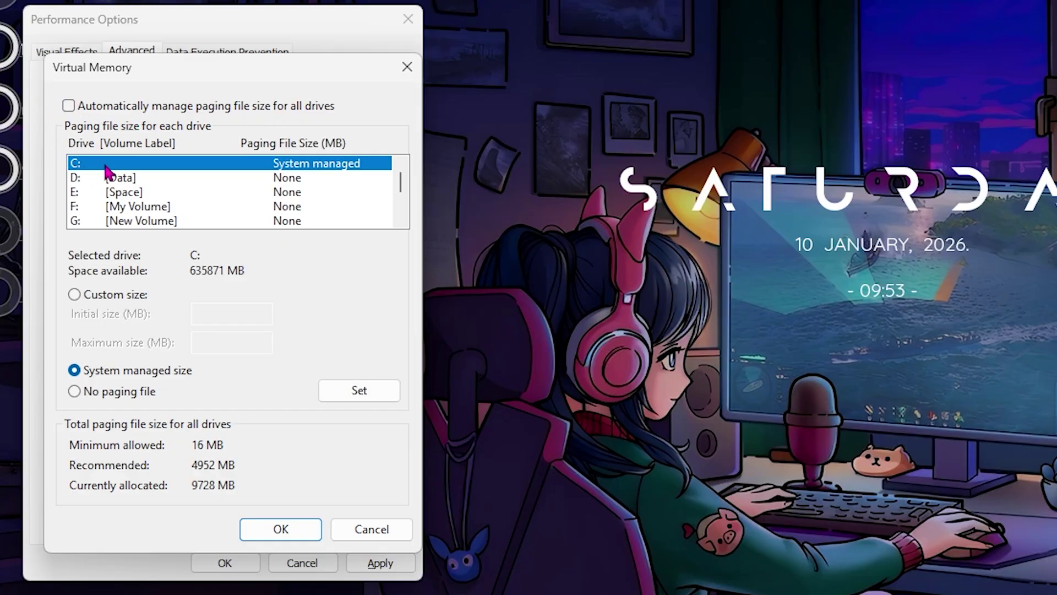
pyautogui.click(74, 294)
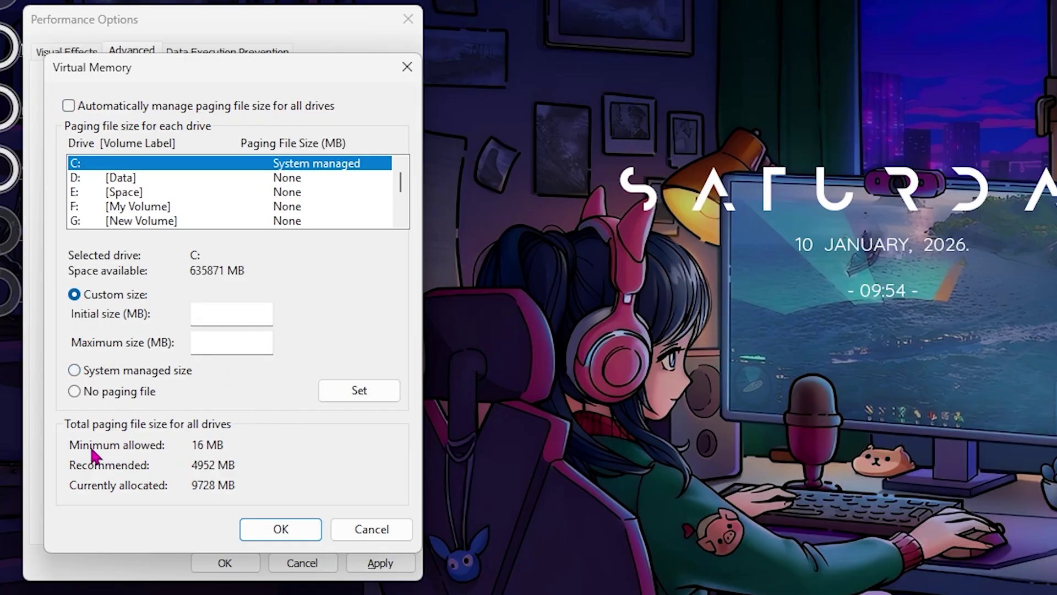
pyautogui.click(204, 321)
pyautogui.write('1024')
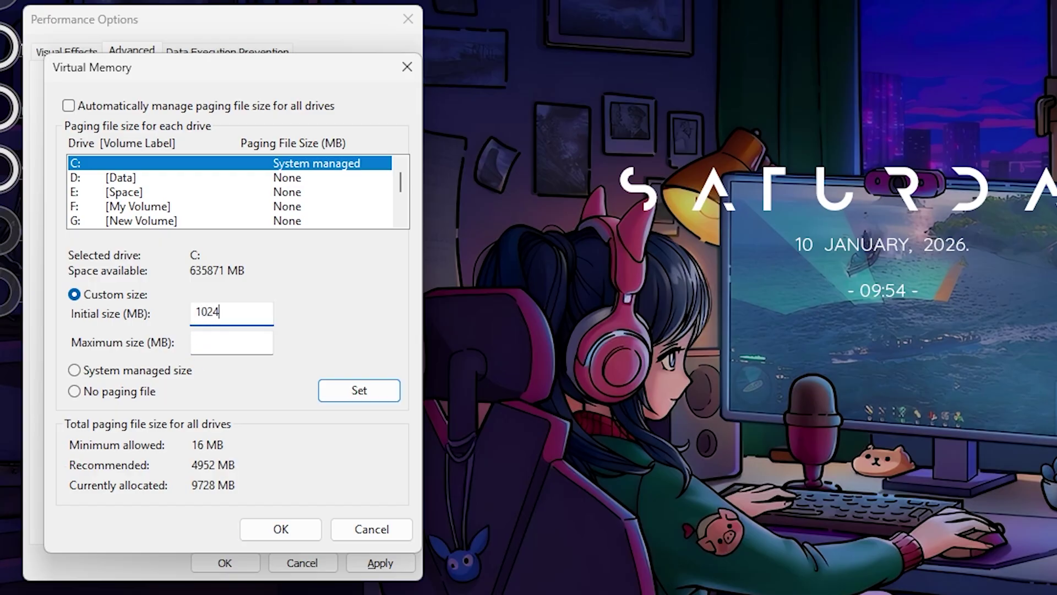
pyautogui.click(222, 348)
pyautogui.press('super')
# Launch Calculator and compute 32 × 1024 = 32768.
pyautogui.write('calculator')
pyautogui.press('Escape')
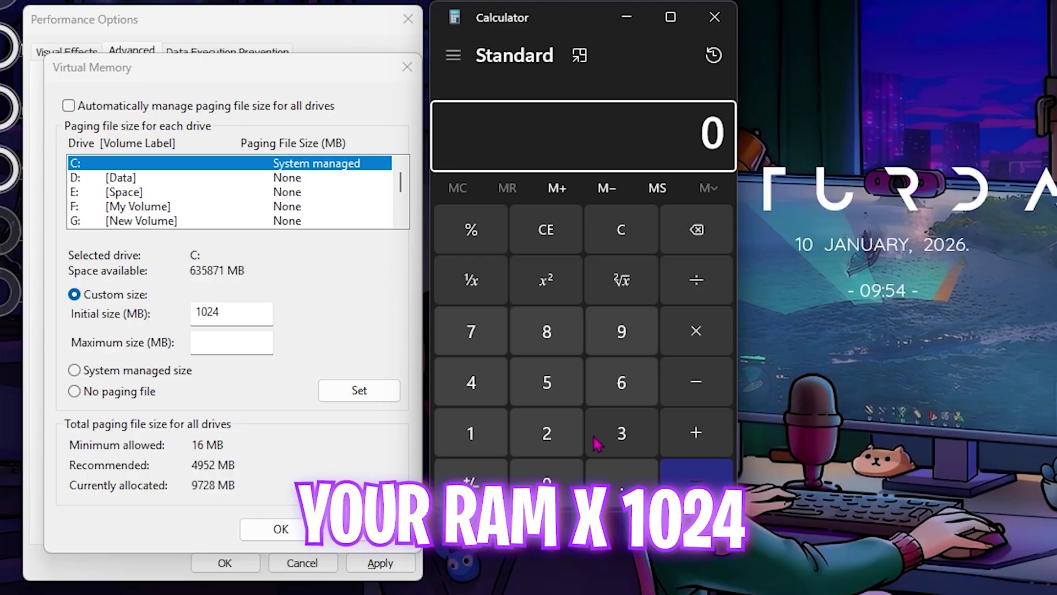
pyautogui.write('32*')
pyautogui.click(471, 433)
pyautogui.click(547, 483)
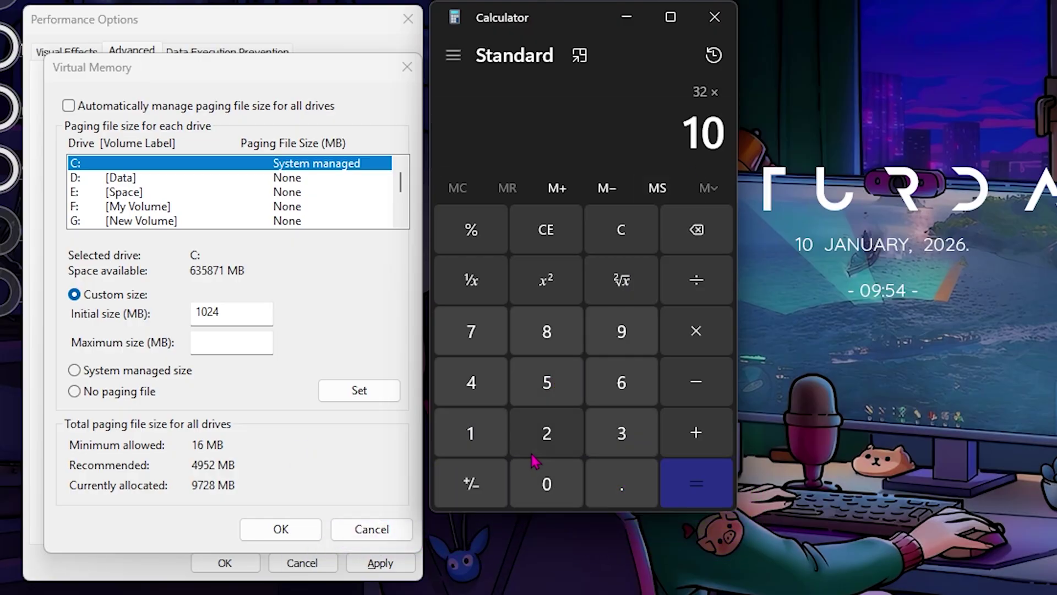
pyautogui.click(547, 433)
pyautogui.click(471, 382)
pyautogui.press('Return')
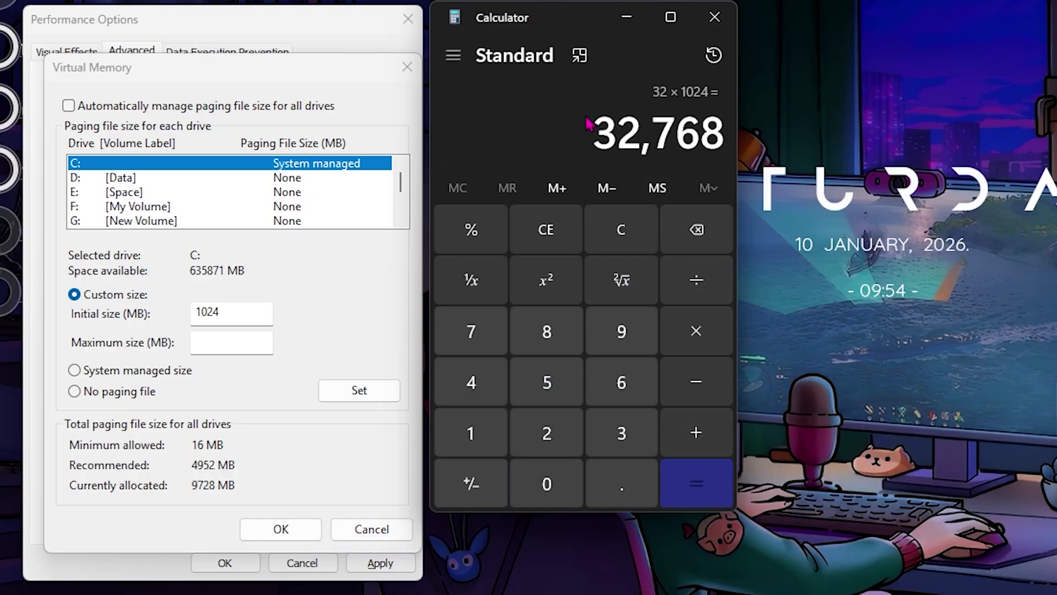
# Multiply 32768 by 1.5 in Calculator to get 49,152.
pyautogui.click(683, 341)
pyautogui.click(471, 433)
pyautogui.click(621, 483)
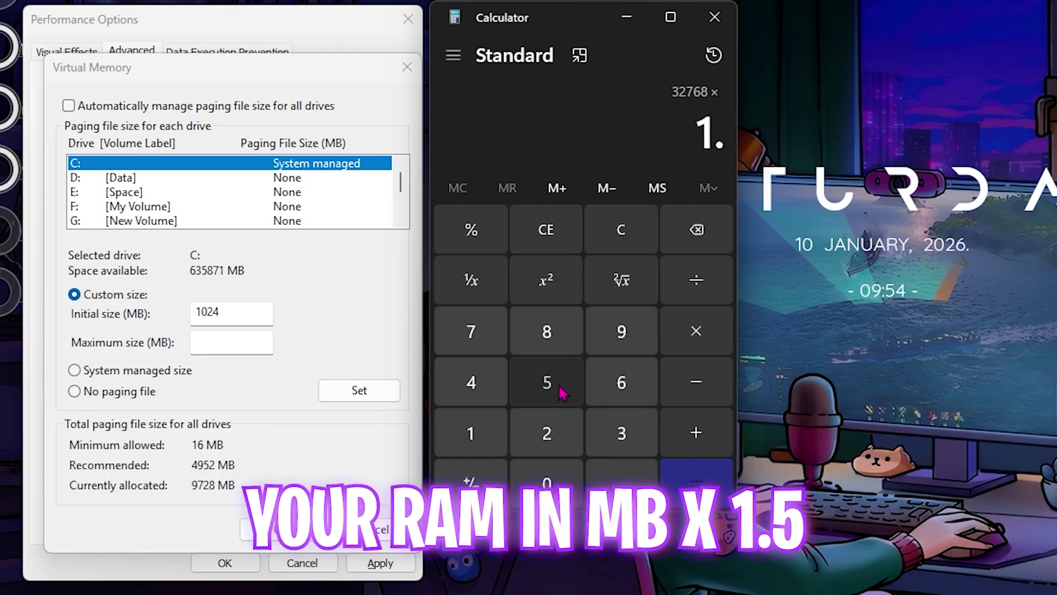
pyautogui.click(547, 382)
pyautogui.press('Return')
# Set C:'s paging file maximum to 49152 MB, save it, and acknowledge the restart warning.
pyautogui.click(244, 341)
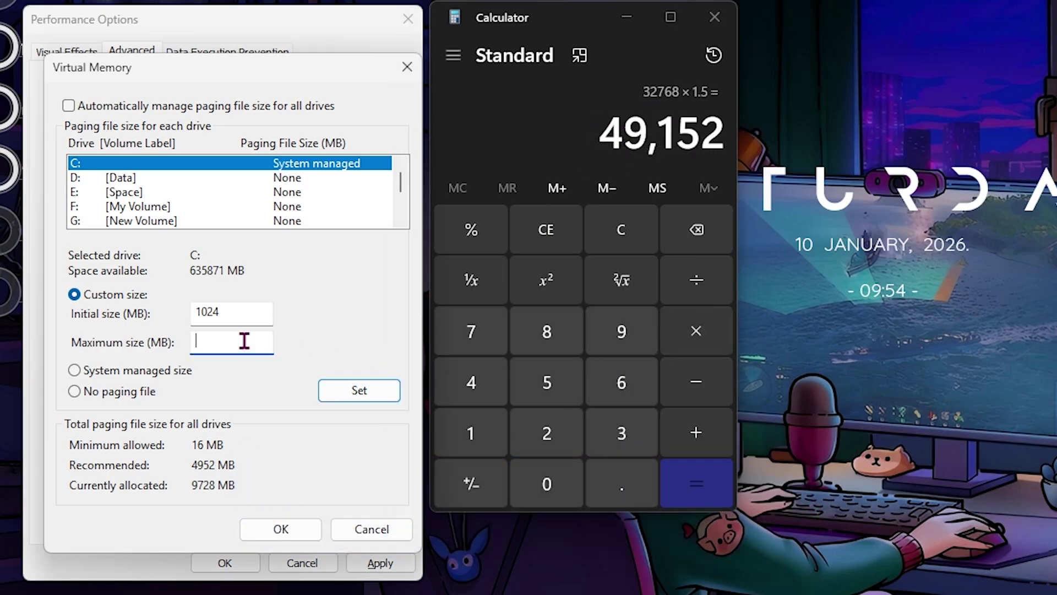
pyautogui.write('49152')
pyautogui.click(355, 392)
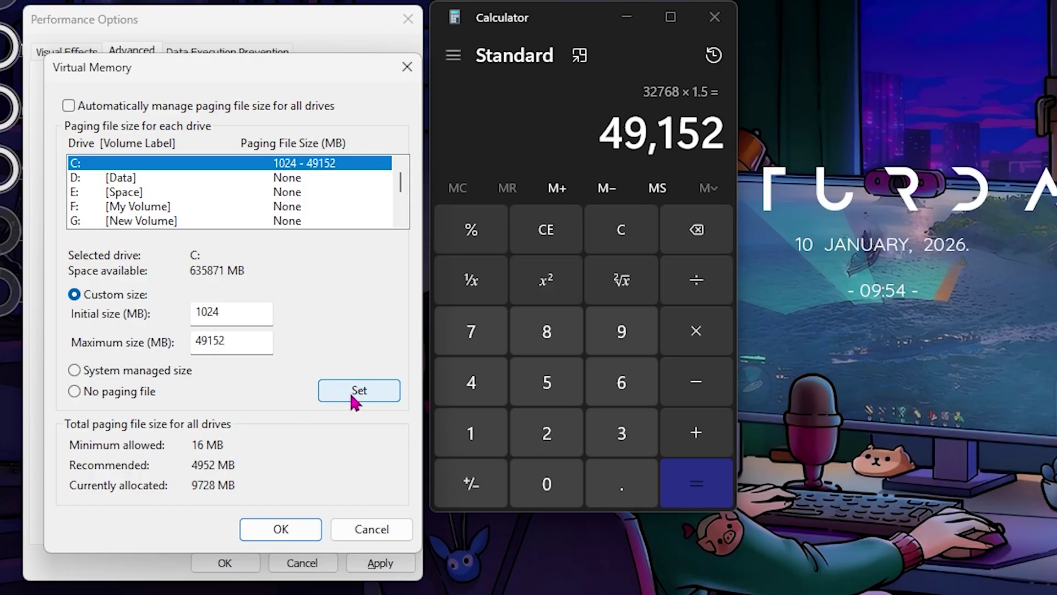
pyautogui.click(279, 529)
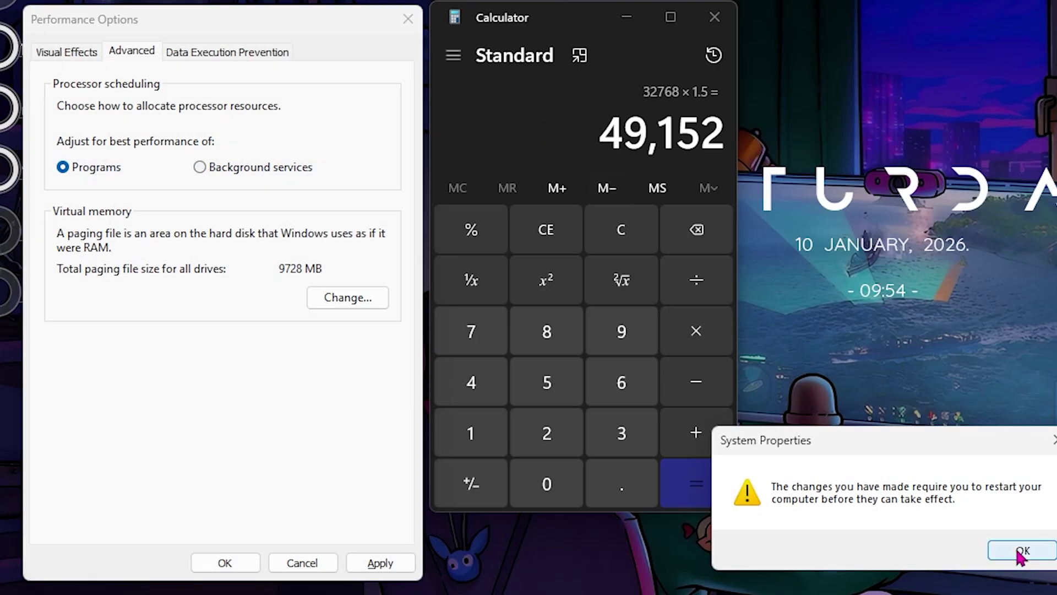
pyautogui.click(1020, 550)
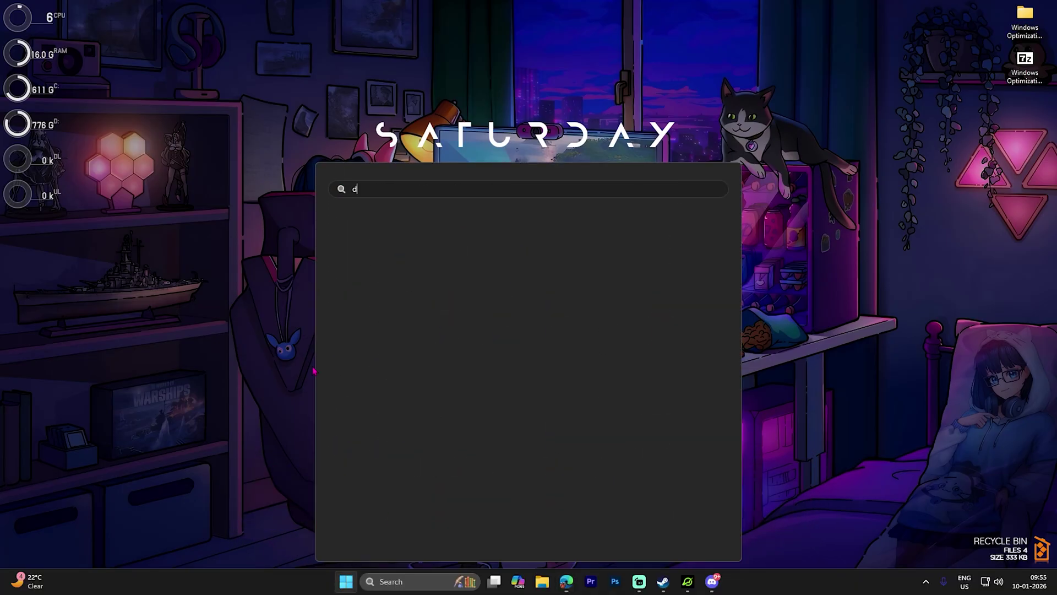
# Check the Advanced display refresh rate list and leave it at 239.96 Hz.
pyautogui.write('disp')
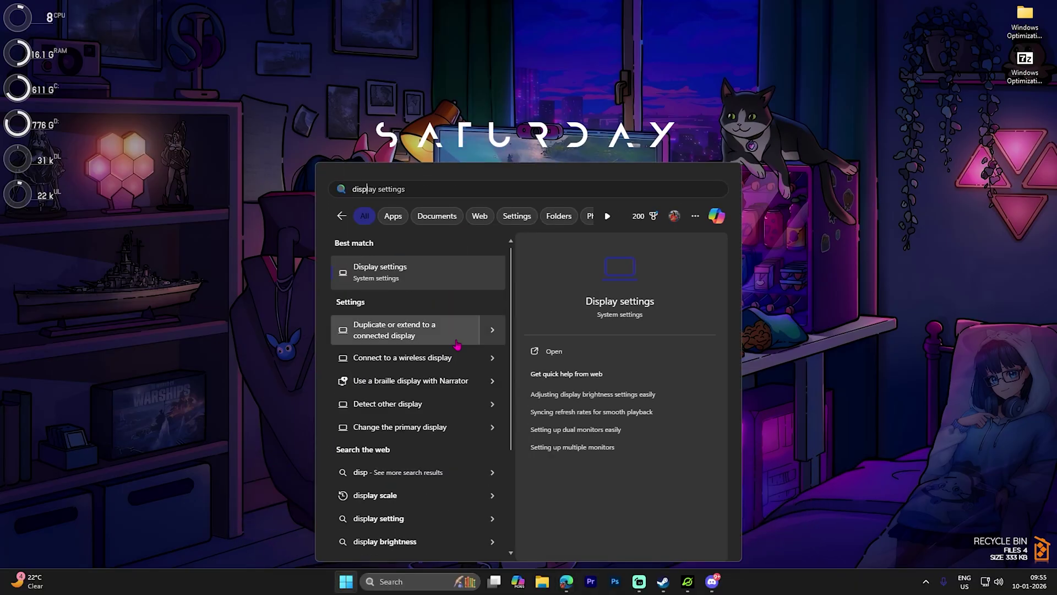
pyautogui.click(396, 272)
pyautogui.scroll(-5, 670, 156)
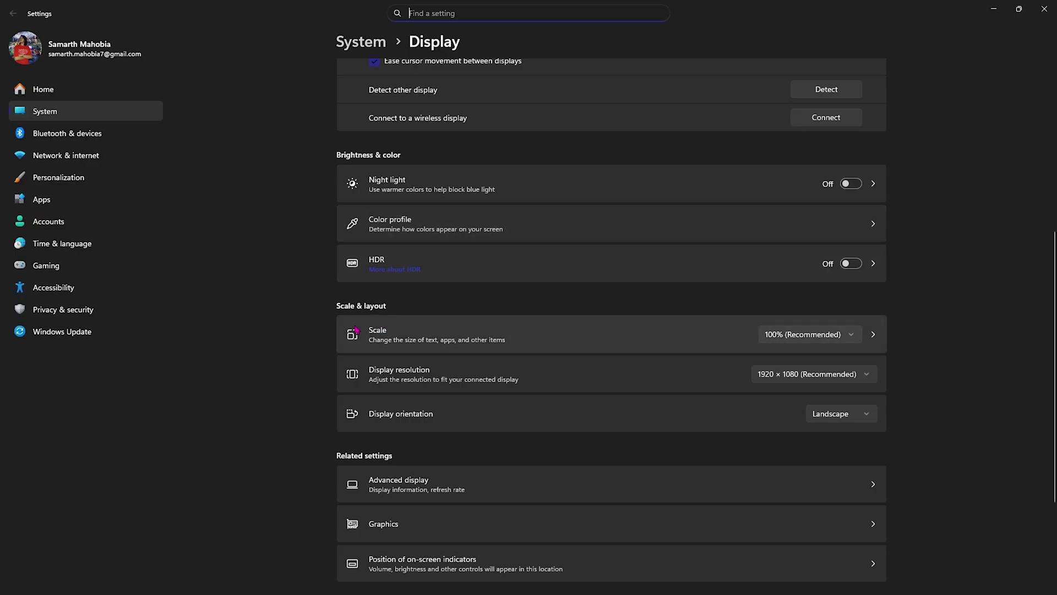
pyautogui.click(411, 486)
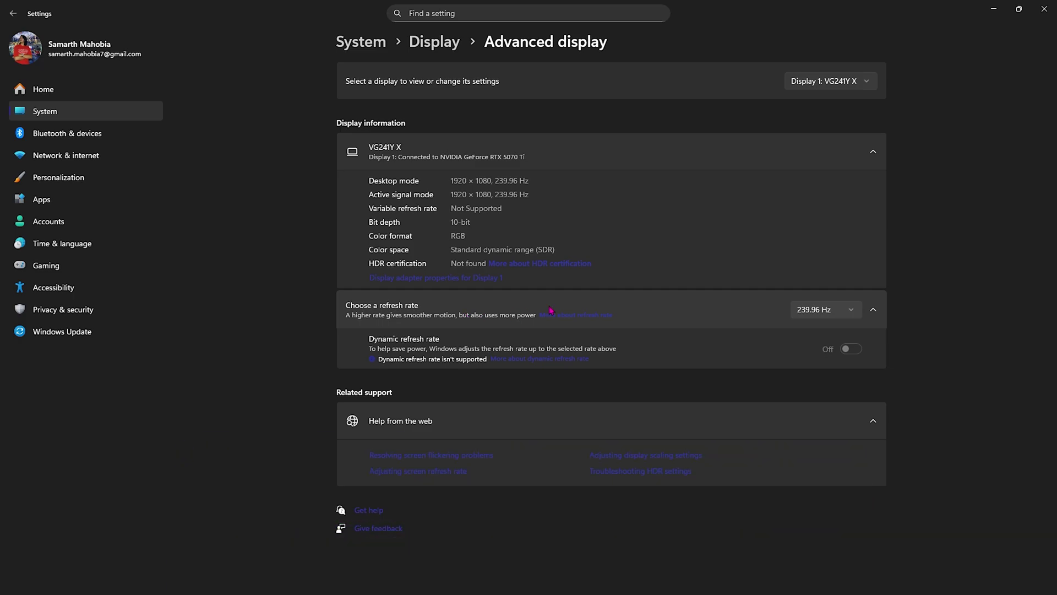
pyautogui.click(818, 310)
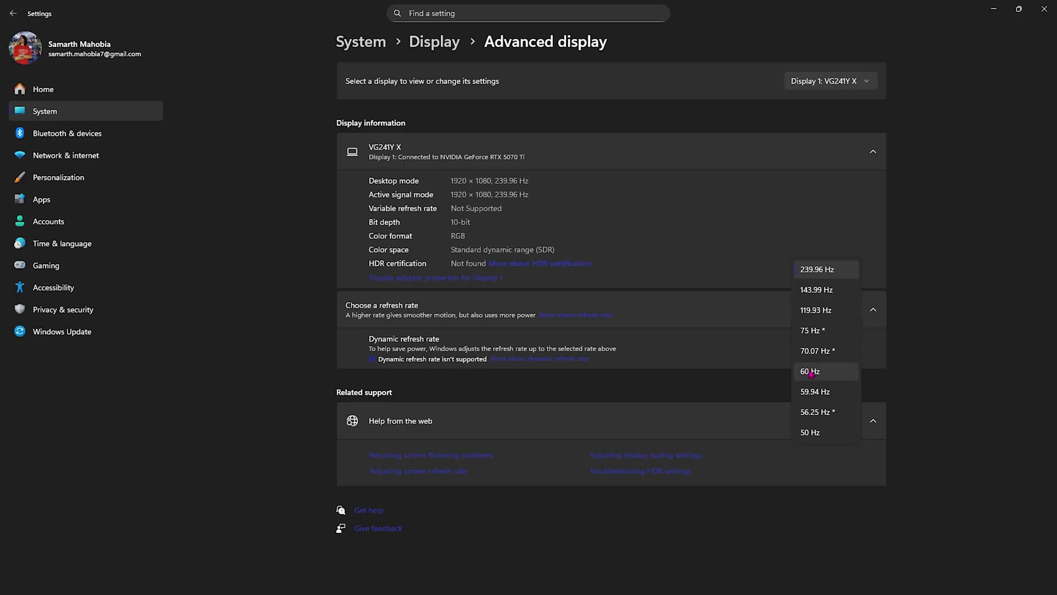
pyautogui.click(694, 274)
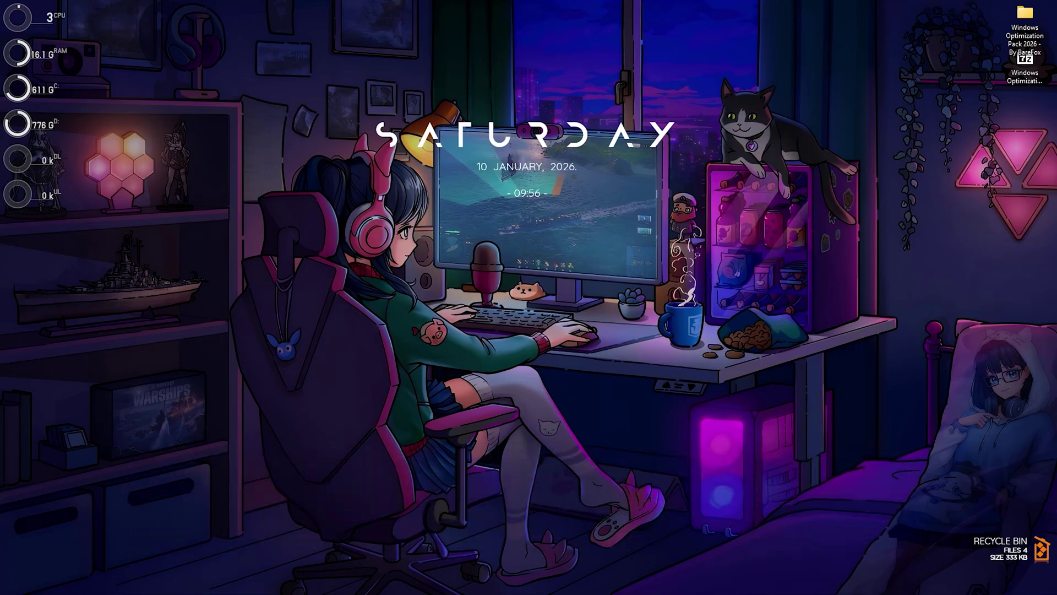
# Launch Defragment and Optimize Drives via 'defrag' and optimize the C: drive.
pyautogui.press('super')
pyautogui.write('defrag')
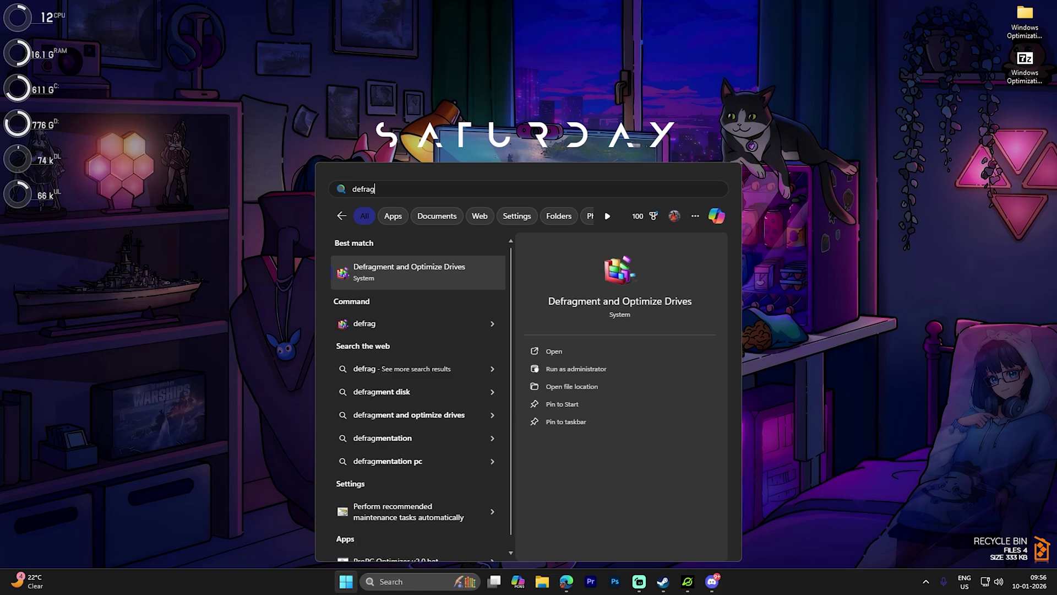
pyautogui.press('Return')
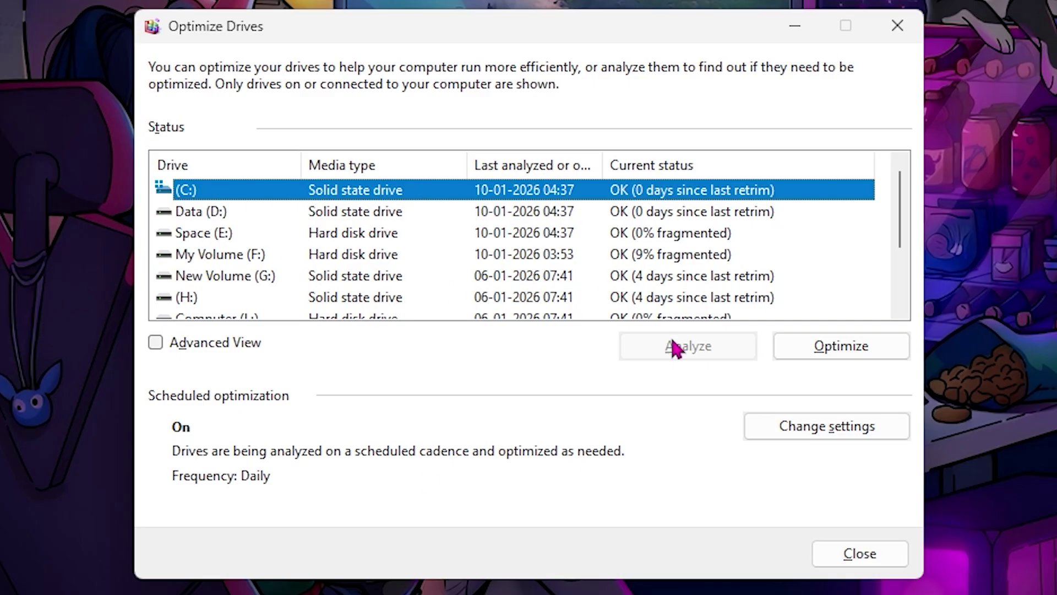
pyautogui.click(831, 348)
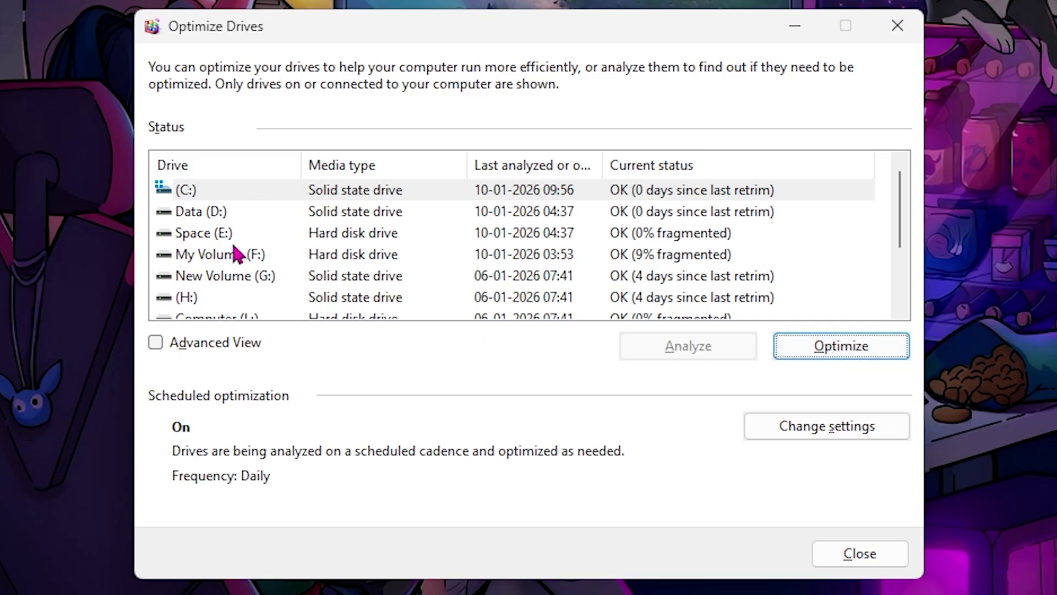
# Analyze and optimize Space (E:), then cancel out of the schedule settings unchanged.
pyautogui.click(419, 234)
pyautogui.click(692, 347)
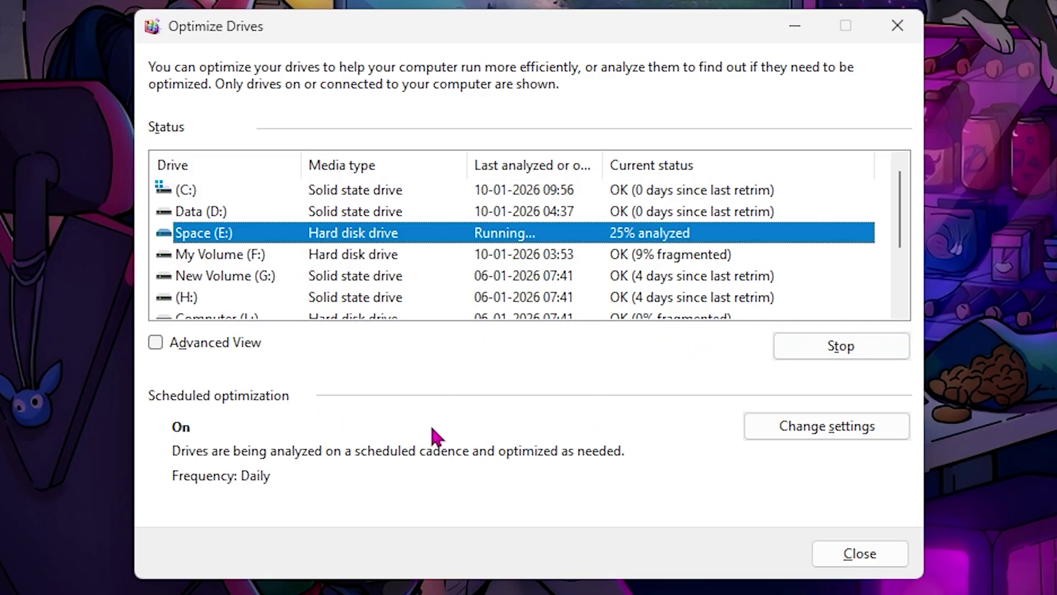
pyautogui.click(837, 353)
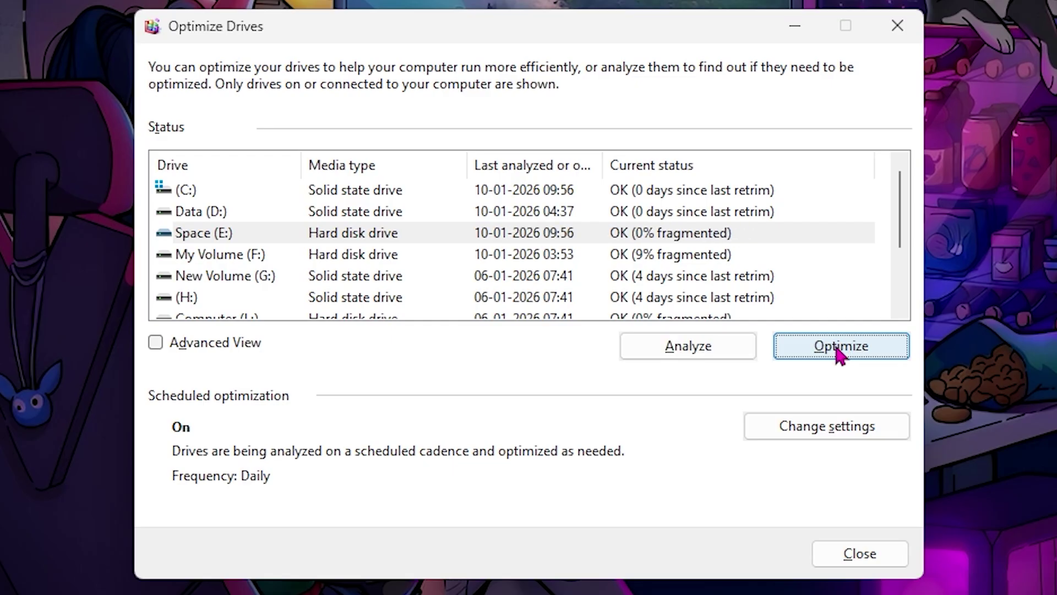
pyautogui.click(804, 435)
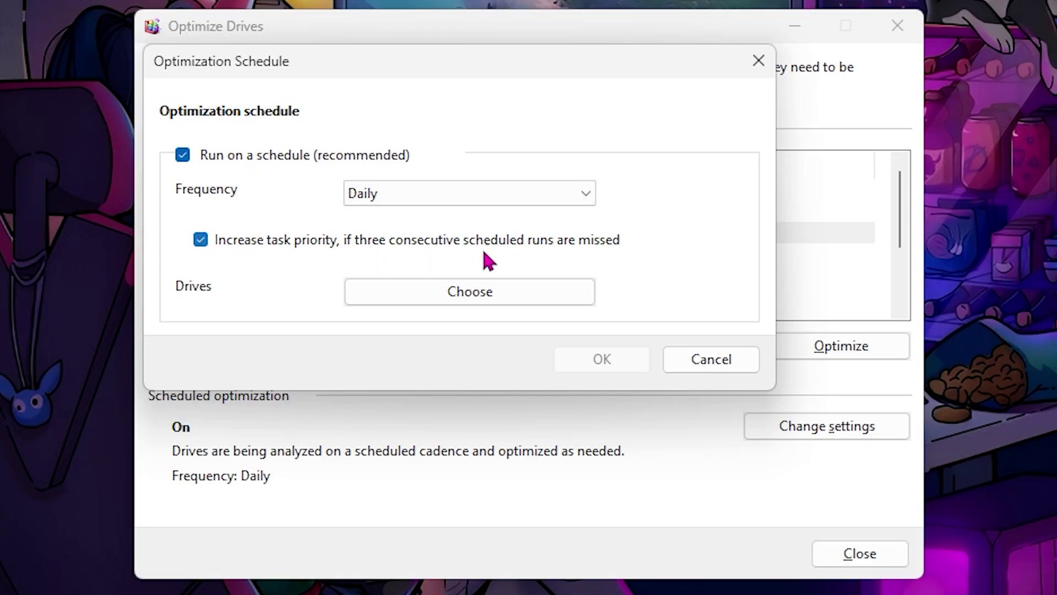
pyautogui.click(708, 357)
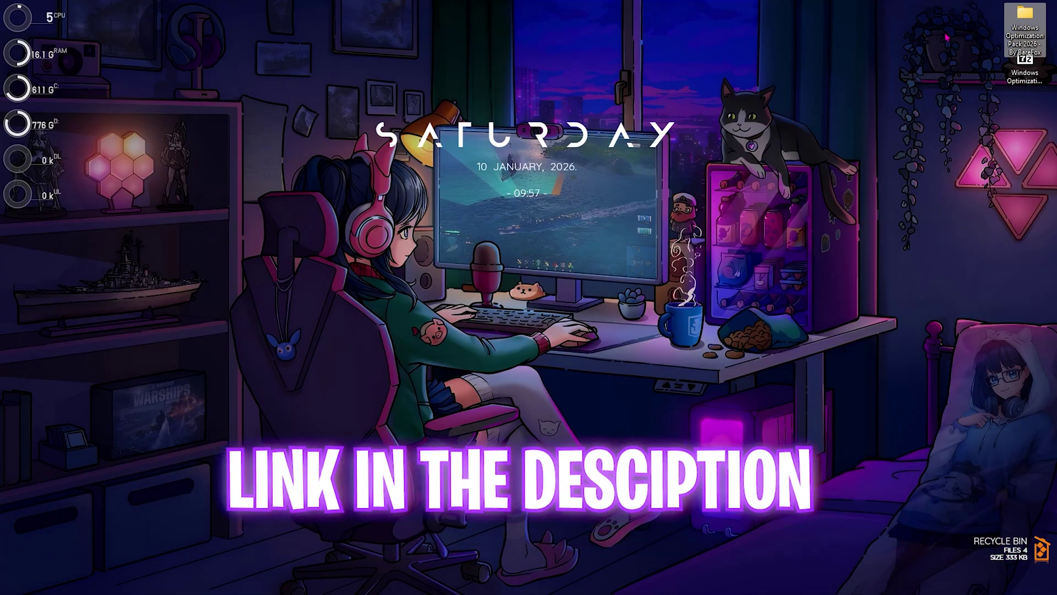
# Open the pack's 0 - Restore Point folder and launch Create A Restore Point.
pyautogui.doubleClick(1025, 17)
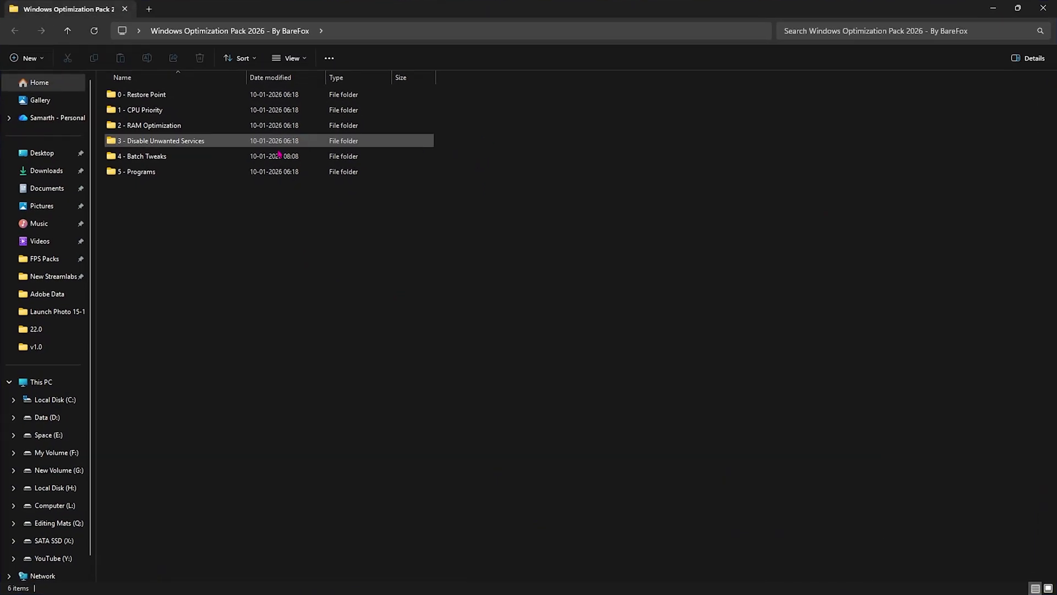
pyautogui.moveTo(167, 240); pyautogui.dragTo(142, 95)
pyautogui.click(139, 171)
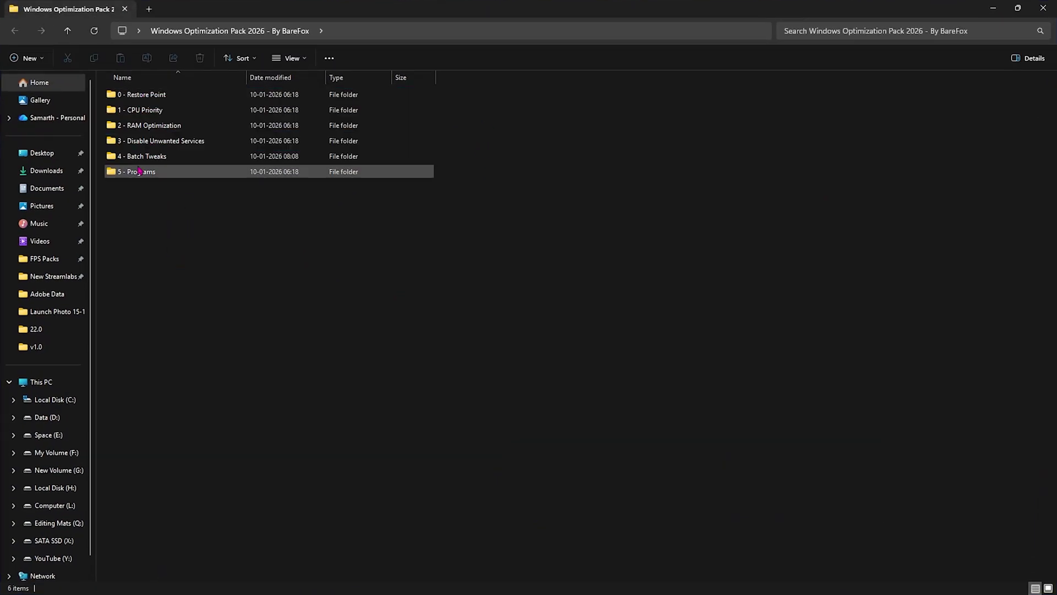
pyautogui.doubleClick(160, 99)
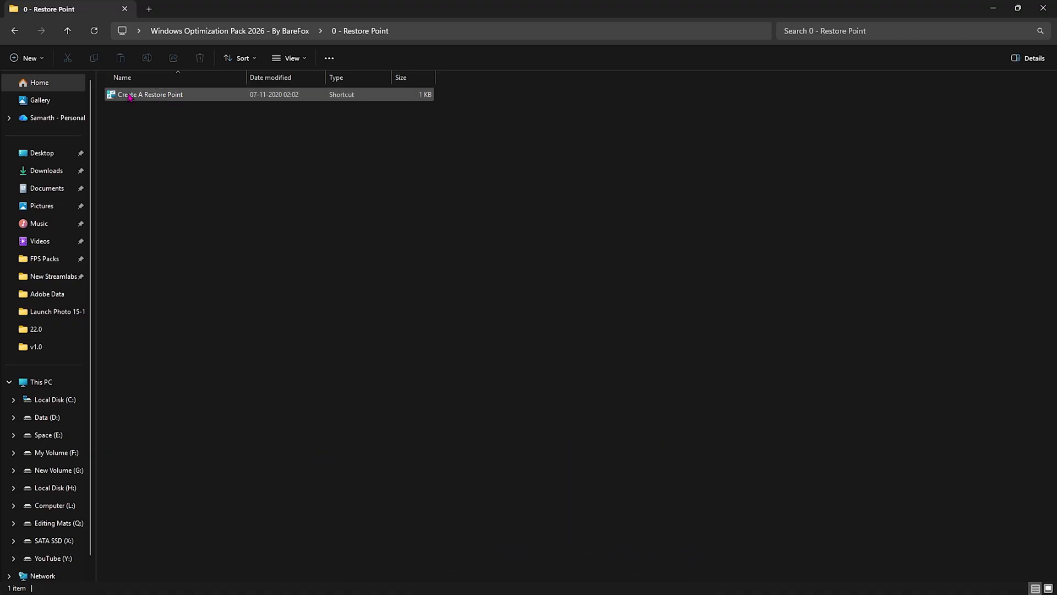
pyautogui.click(137, 96)
pyautogui.doubleClick(137, 96)
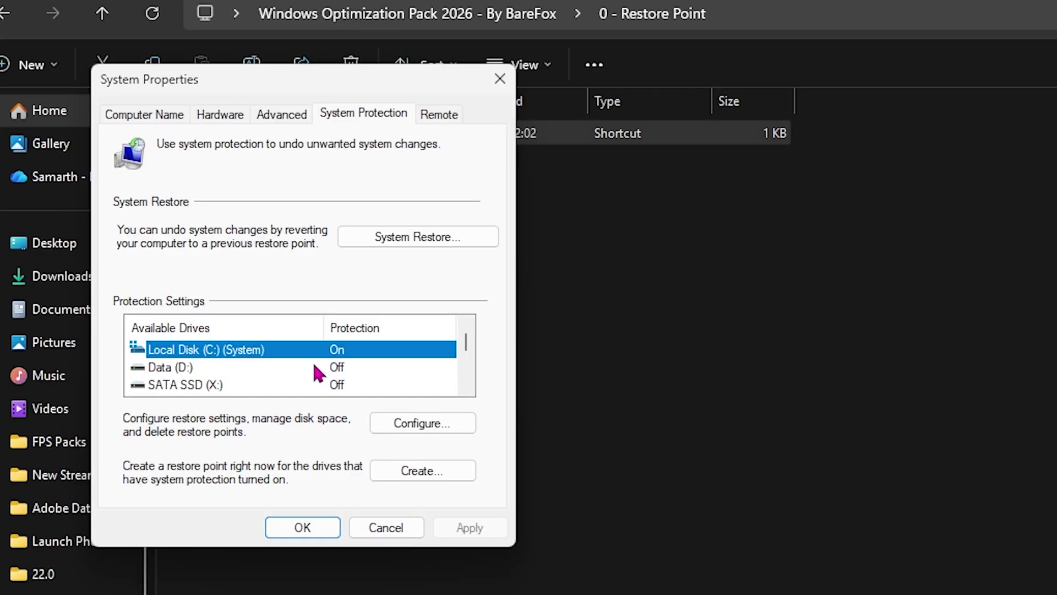
# Create a restore point named 'Windows Restore' and dismiss the success message.
pyautogui.click(413, 472)
pyautogui.write('W')
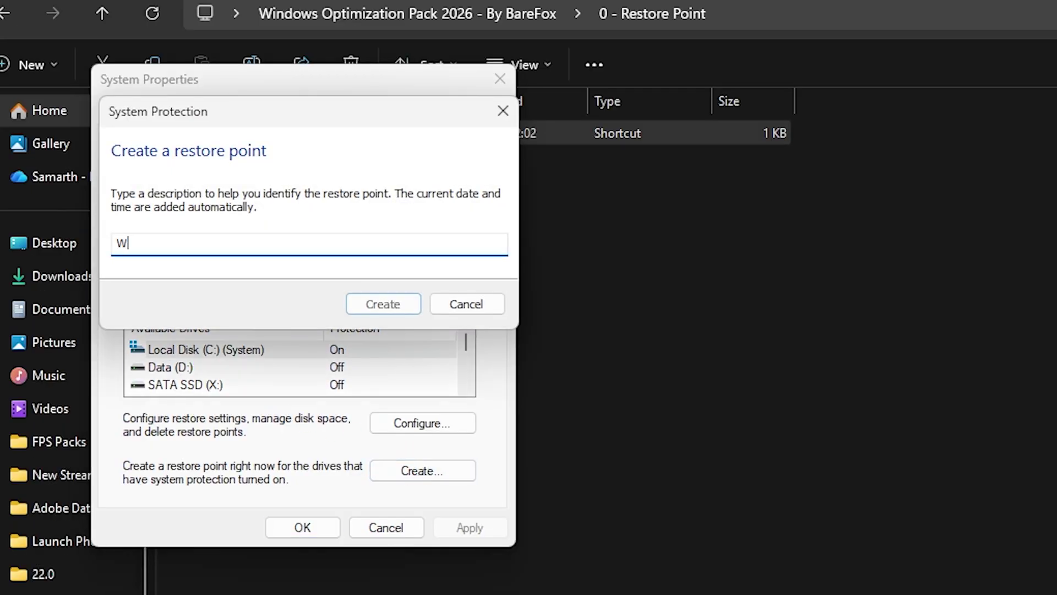
pyautogui.write('indows Restore')
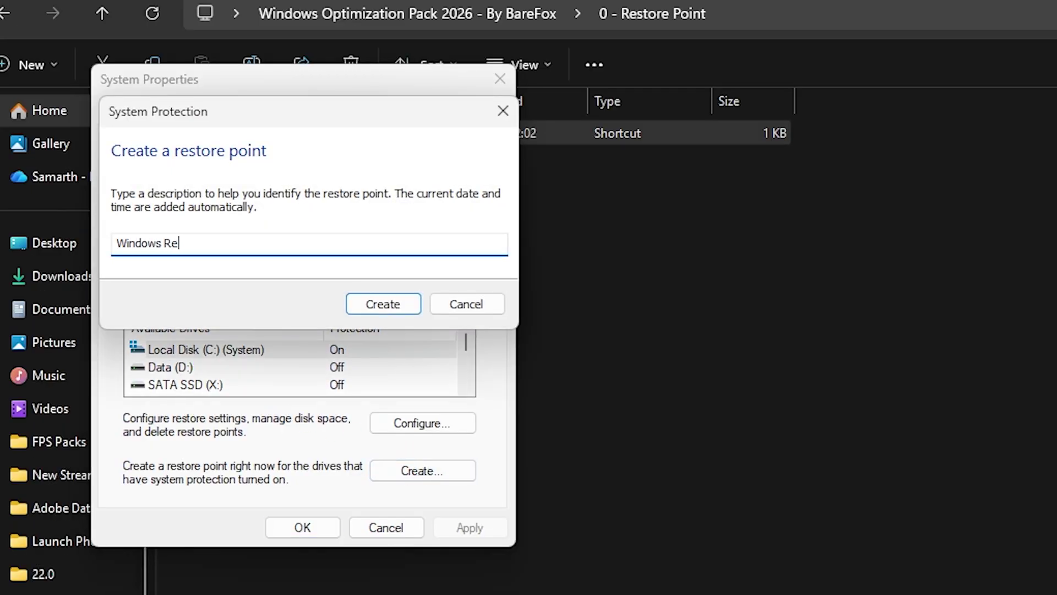
pyautogui.press('Return')
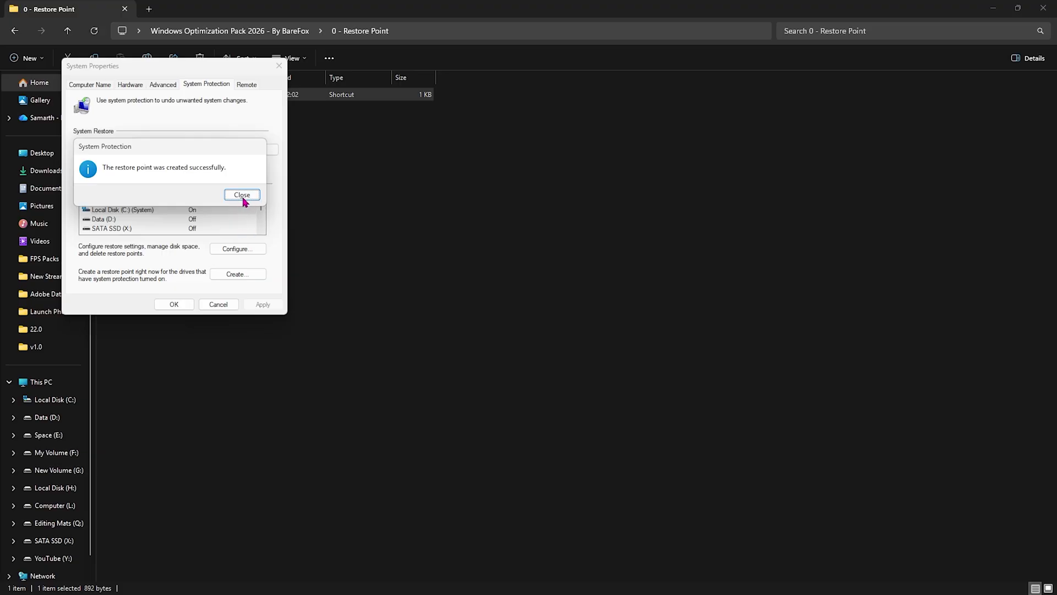
pyautogui.click(243, 198)
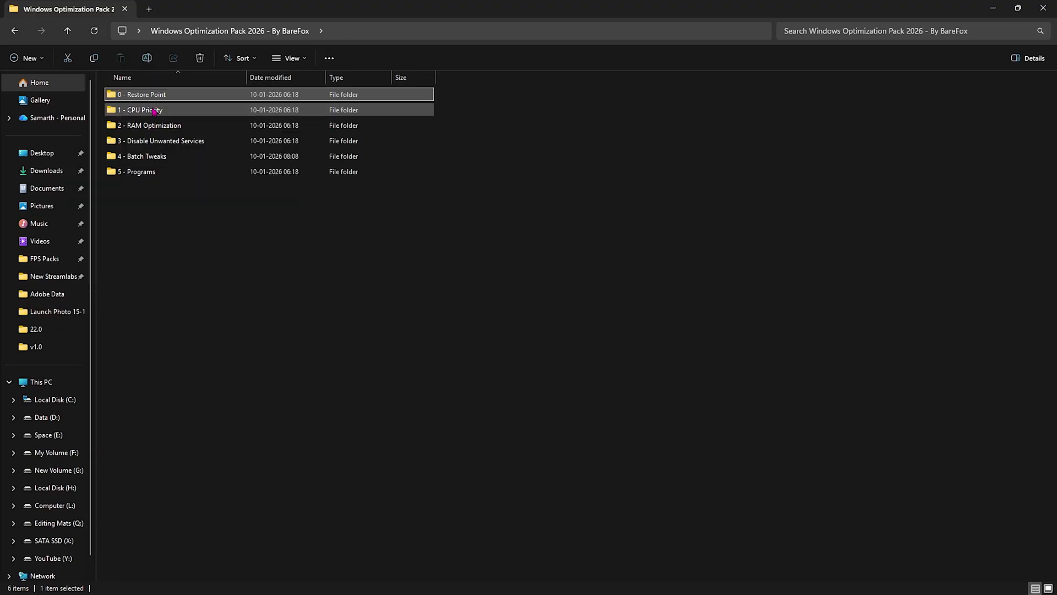
# Browse the AMD and INTEL folders in 1 - CPU Priority, then return to the pack root.
pyautogui.doubleClick(153, 112)
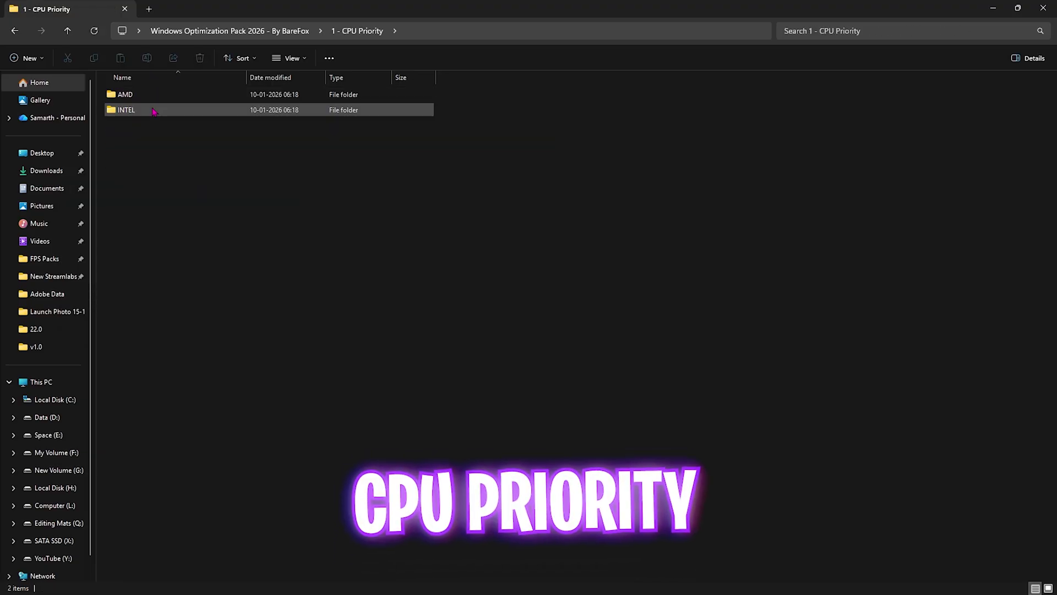
pyautogui.doubleClick(157, 95)
pyautogui.click(340, 33)
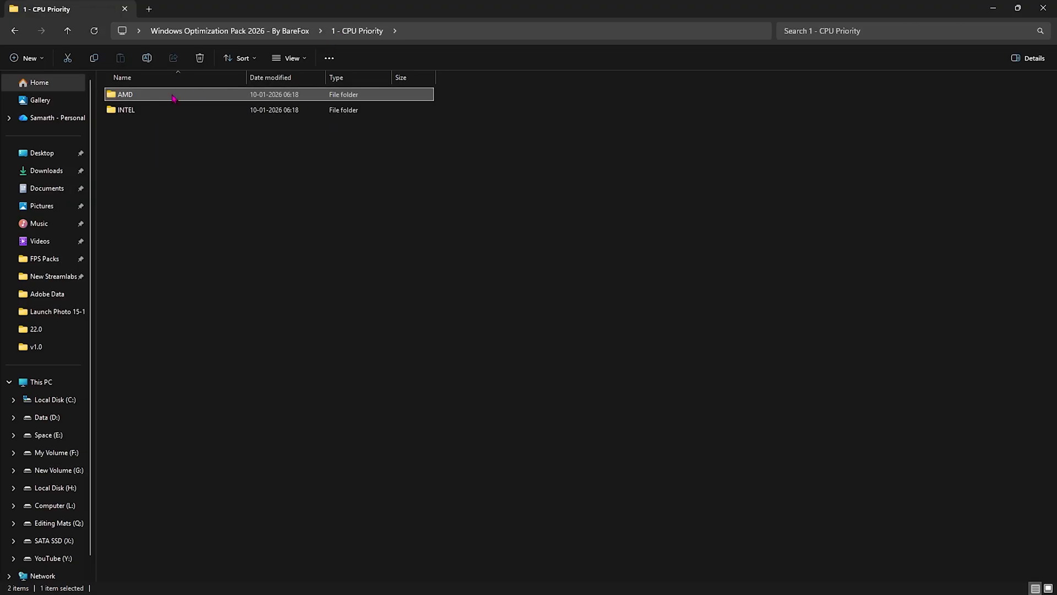
pyautogui.doubleClick(158, 108)
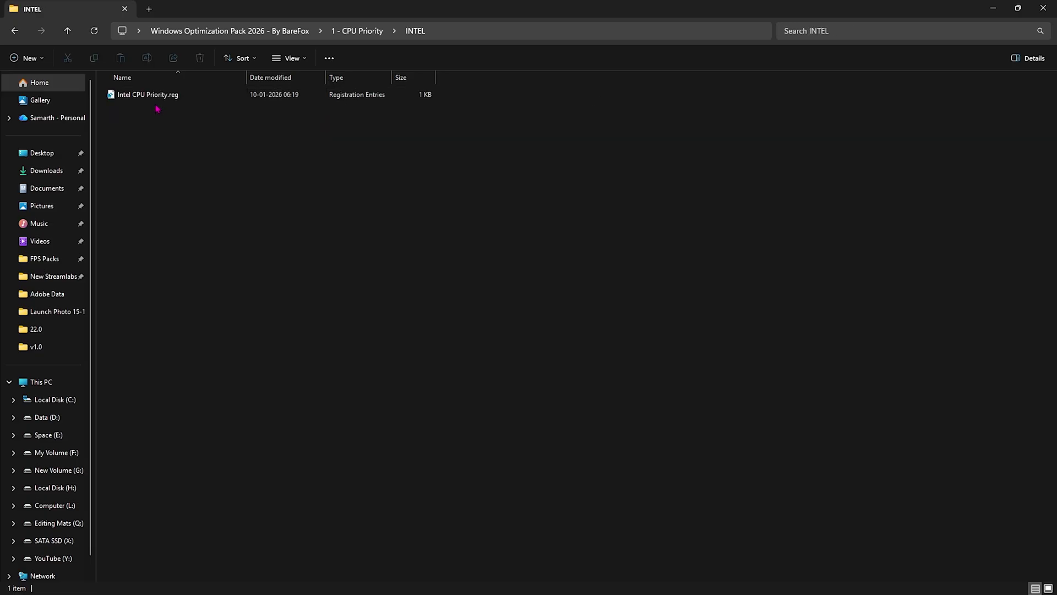
pyautogui.hotkey('alt', 'Up')
pyautogui.hotkey('alt', 'Up')
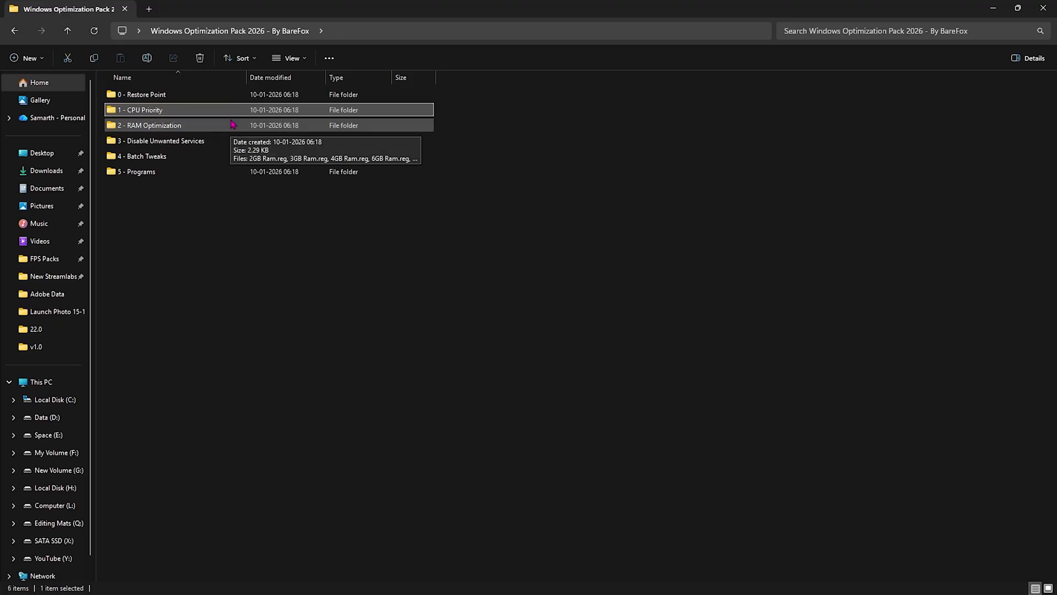
# Review 32GB Ram.reg and Reset to Default.reg in 2 - RAM Optimization, then go back up.
pyautogui.doubleClick(233, 125)
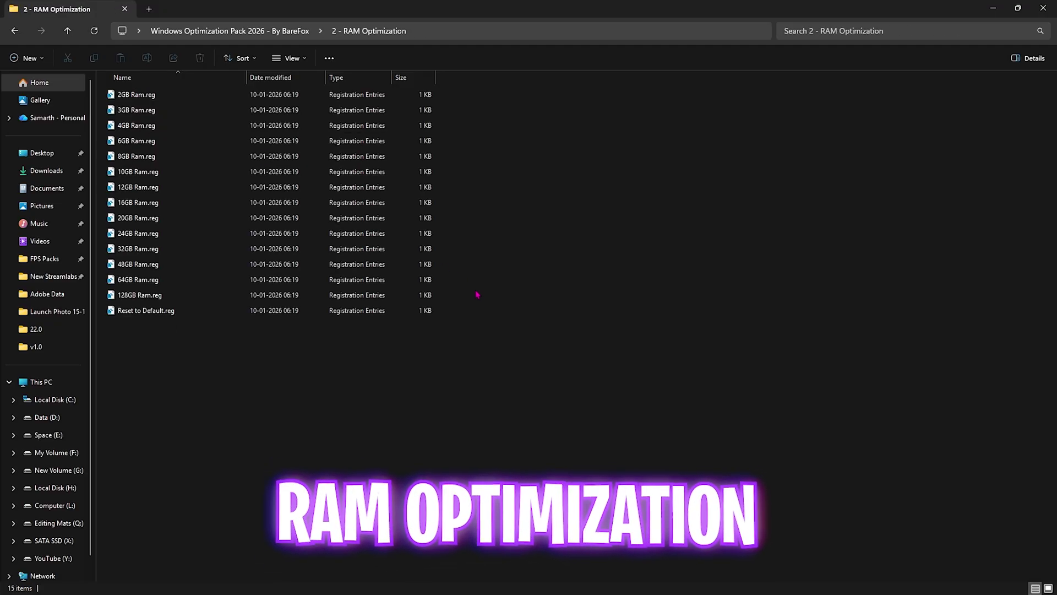
pyautogui.moveTo(469, 292); pyautogui.dragTo(418, 91)
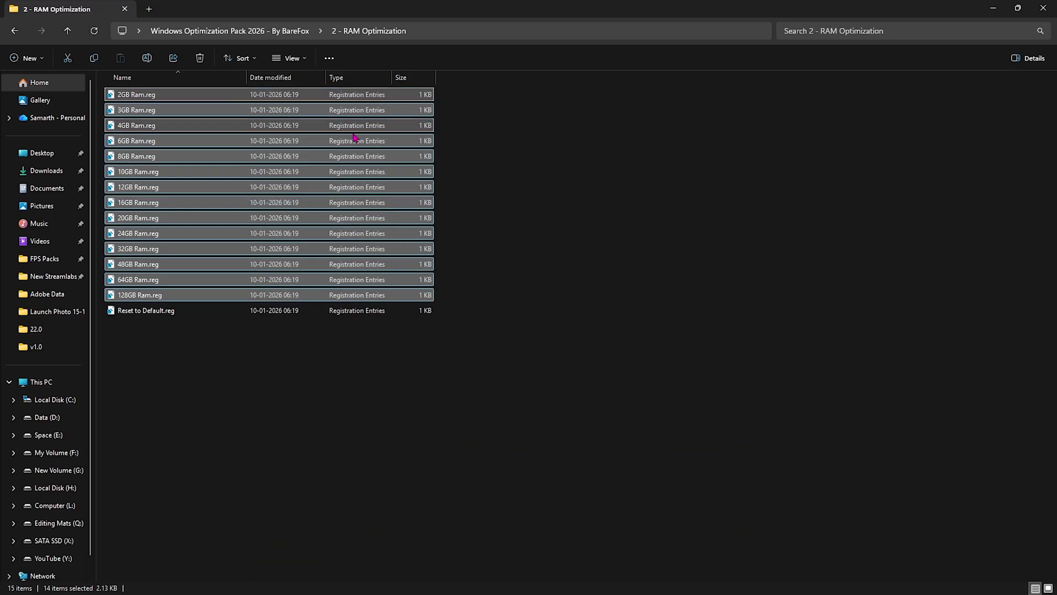
pyautogui.click(134, 255)
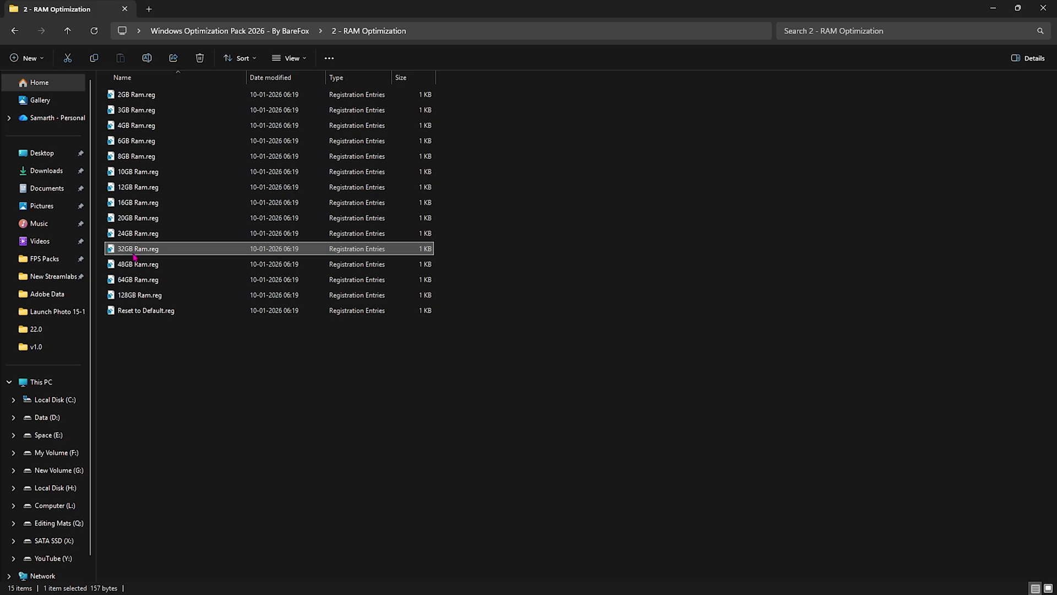
pyautogui.click(146, 312)
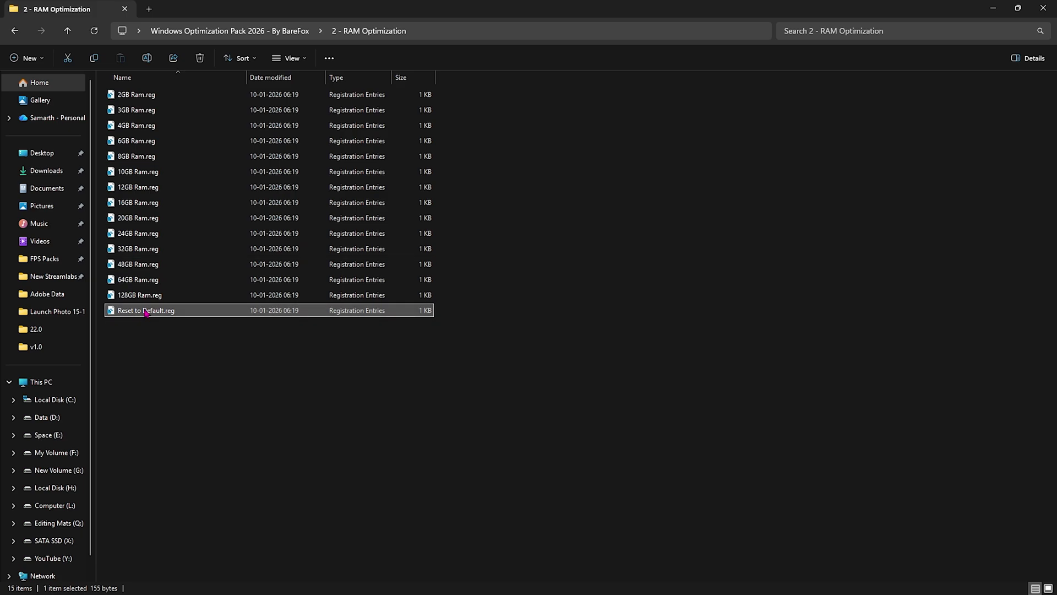
pyautogui.click(284, 30)
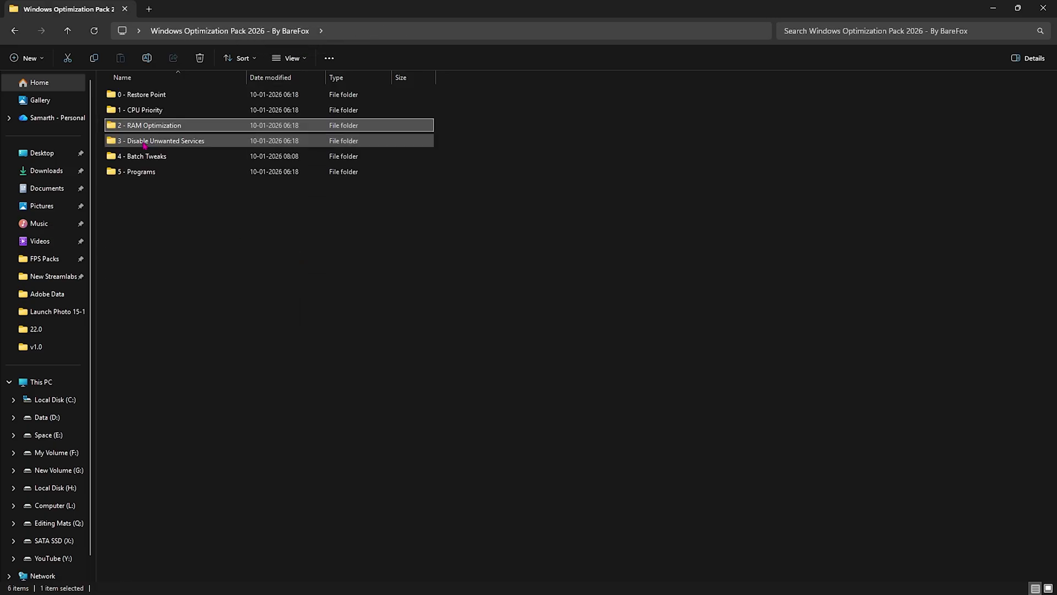
# Review the service .reg files and Revert Registries, then open 4 - Batch Tweaks.
pyautogui.doubleClick(145, 141)
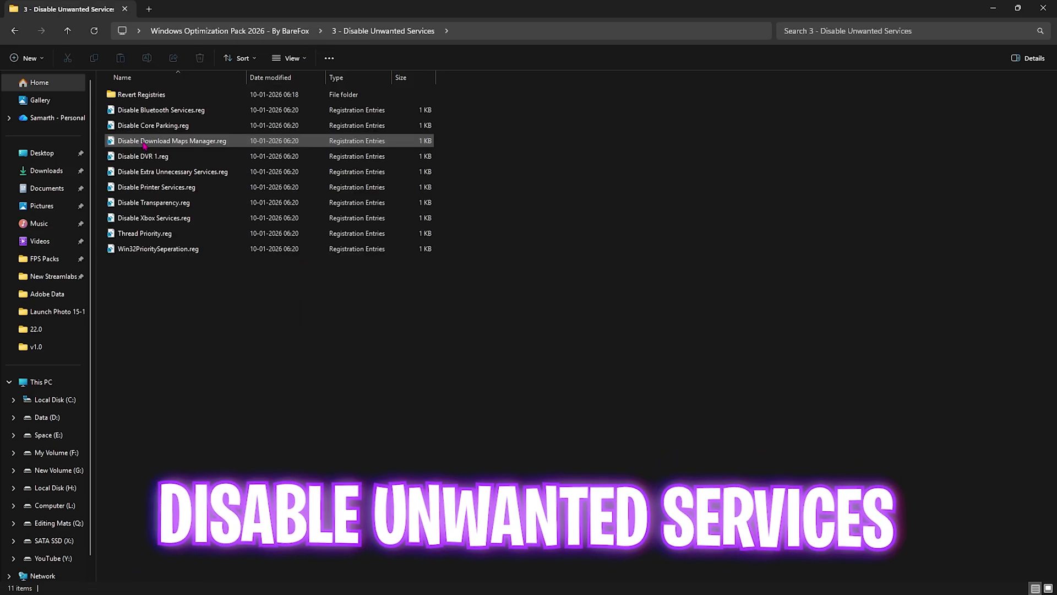
pyautogui.moveTo(170, 284); pyautogui.dragTo(207, 108)
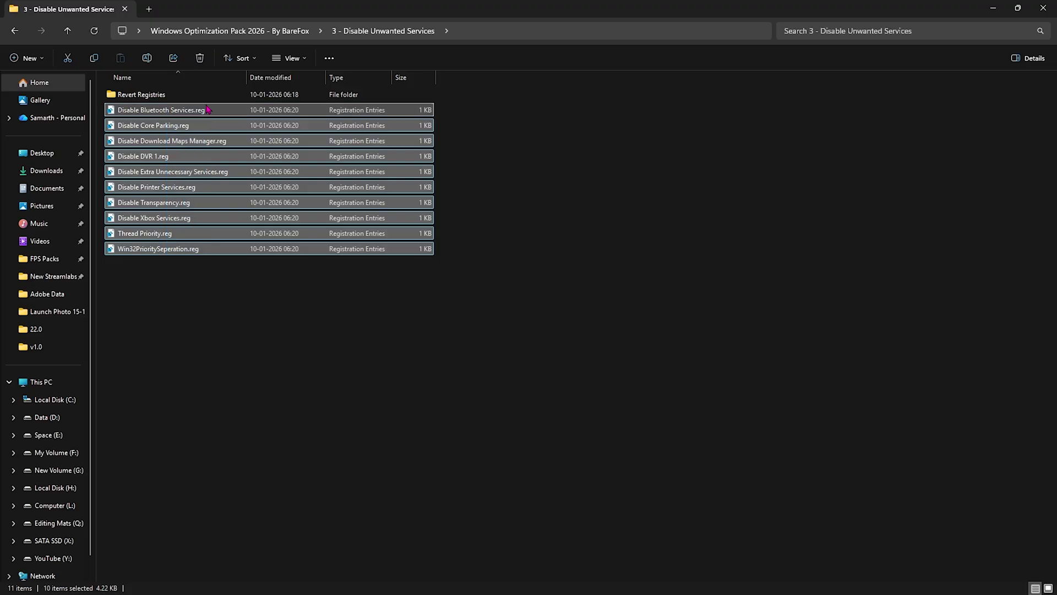
pyautogui.click(208, 109)
pyautogui.keyDown('ctrl'); pyautogui.click(182, 187); pyautogui.keyUp('ctrl')
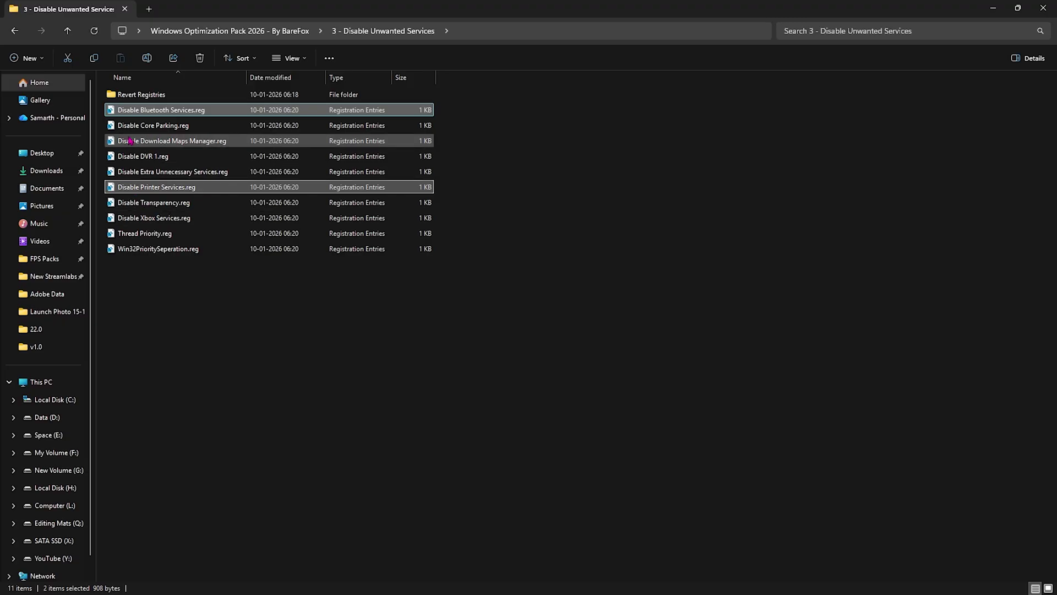
pyautogui.doubleClick(141, 94)
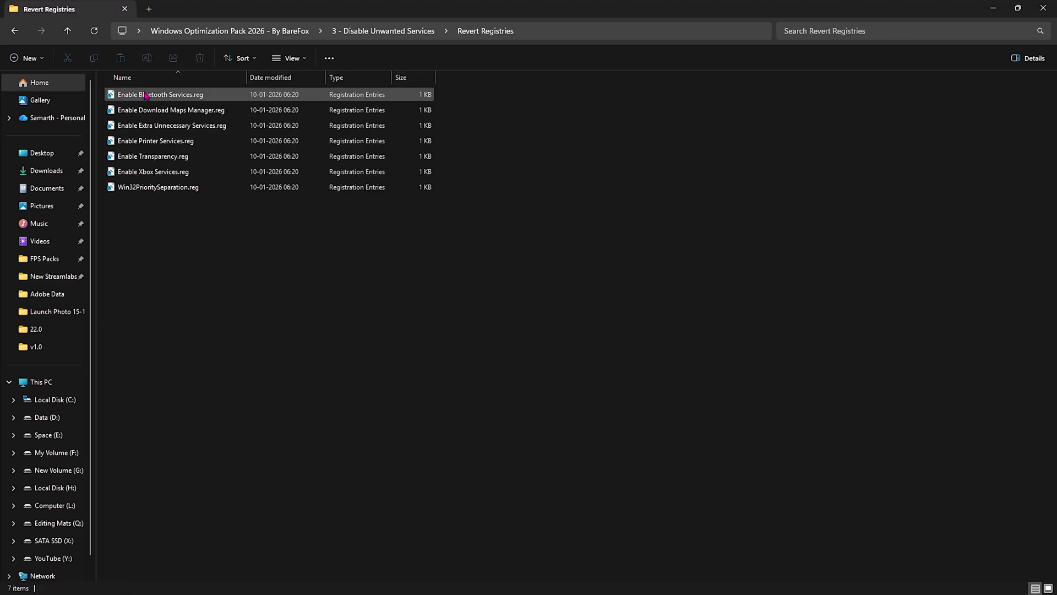
pyautogui.click(229, 31)
pyautogui.doubleClick(147, 157)
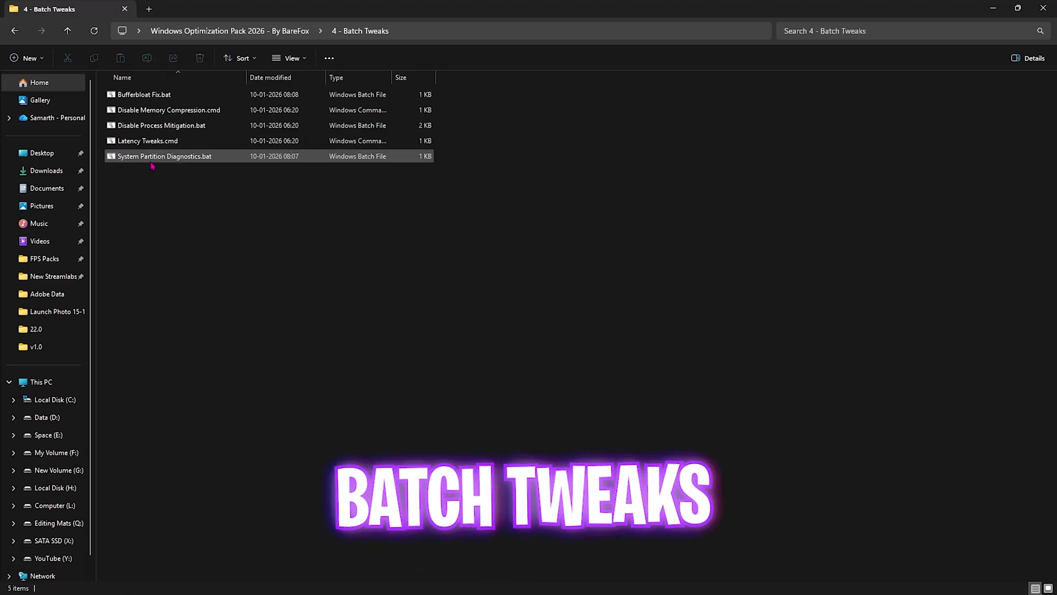
# Select the batch scripts and view Bufferbloat Fix.bat's contents in Notepad.
pyautogui.click(142, 111)
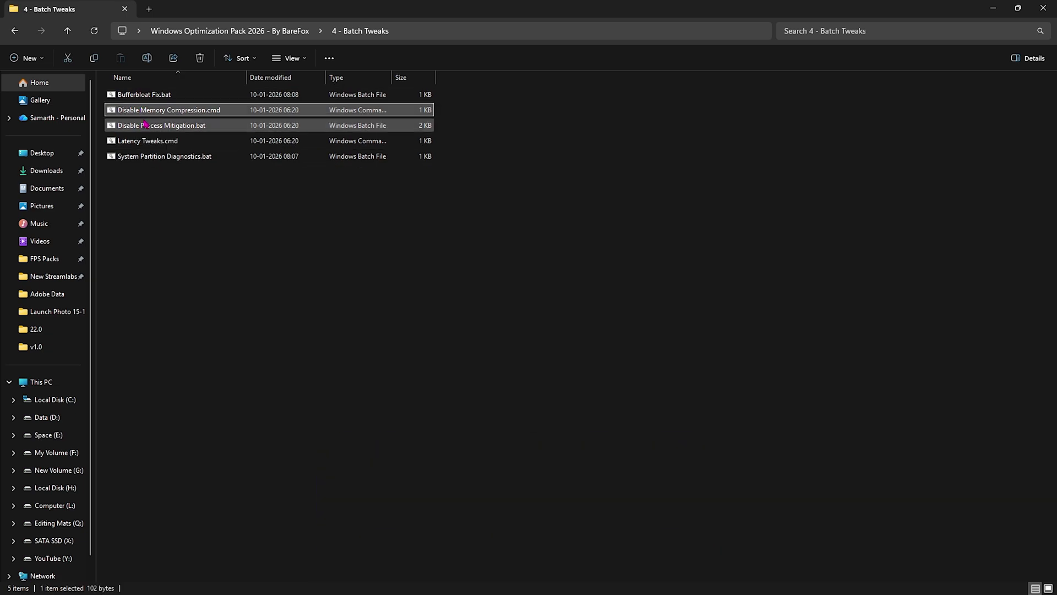
pyautogui.click(146, 125)
pyautogui.click(149, 141)
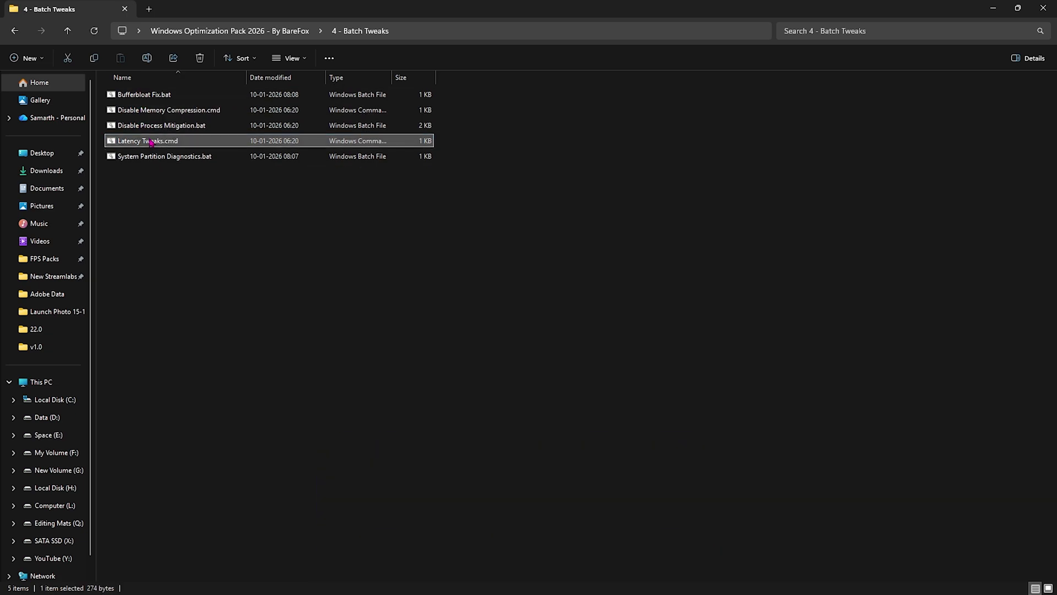
pyautogui.click(160, 156)
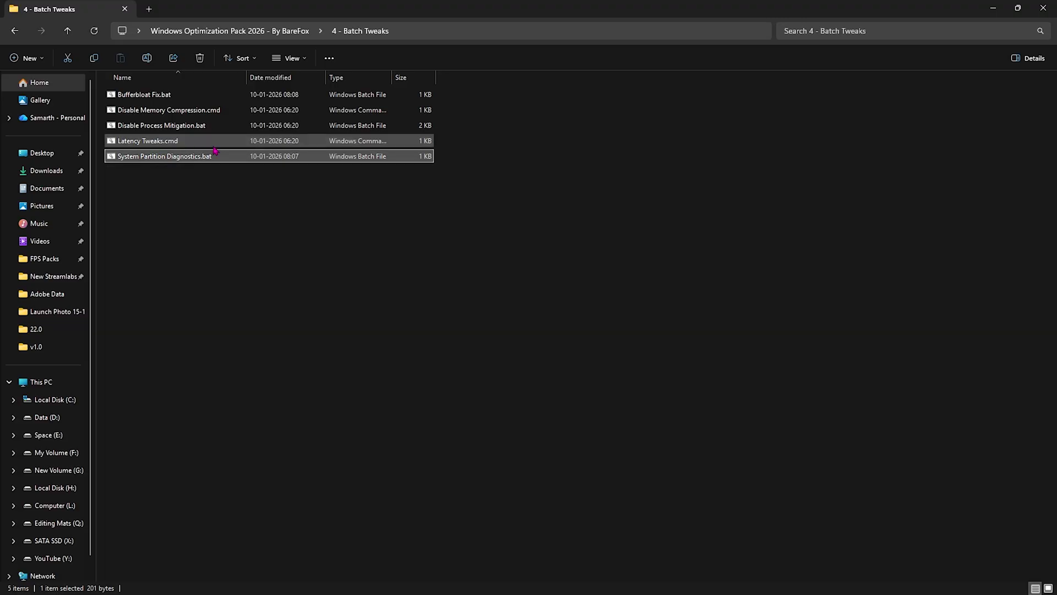
pyautogui.rightClick(187, 95)
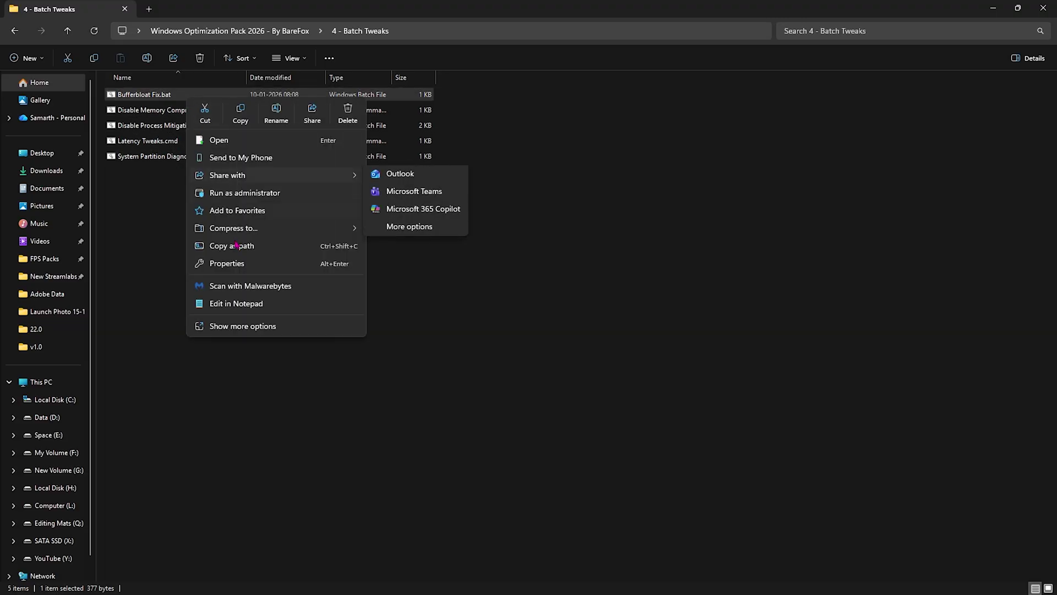
pyautogui.click(237, 303)
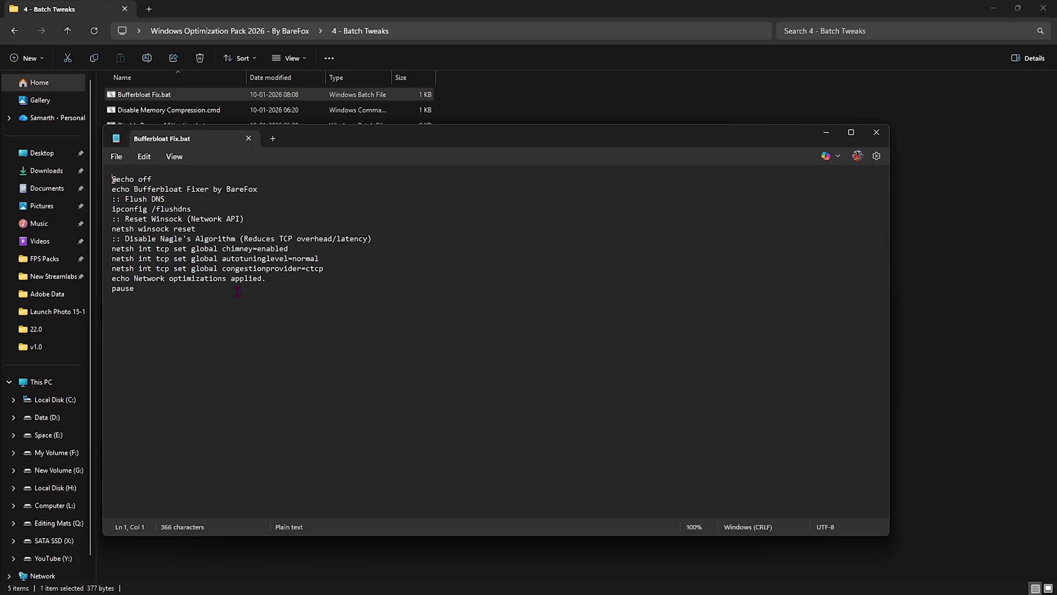
pyautogui.click(249, 138)
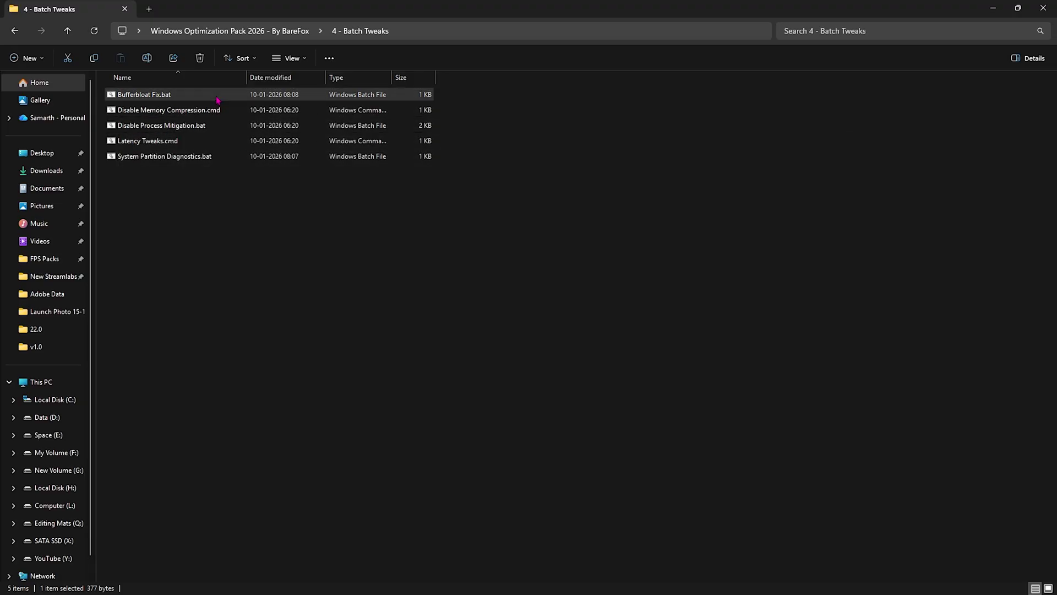
# Select each of the five scripts in turn, from Bufferbloat Fix.bat to System Partition Diagnostics.bat.
pyautogui.rightClick(215, 102)
pyautogui.click(149, 190)
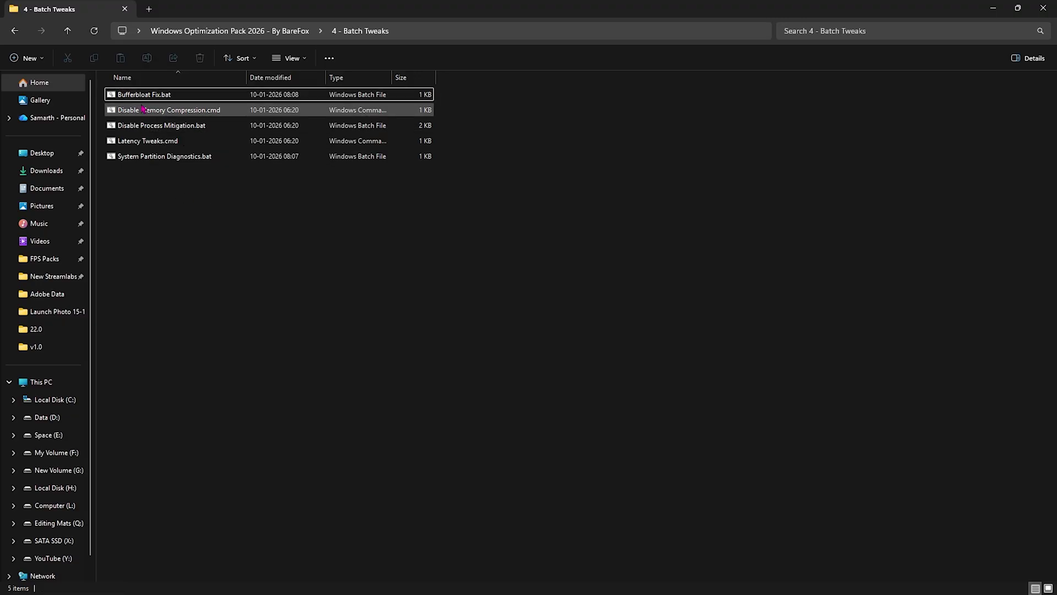
pyautogui.click(142, 100)
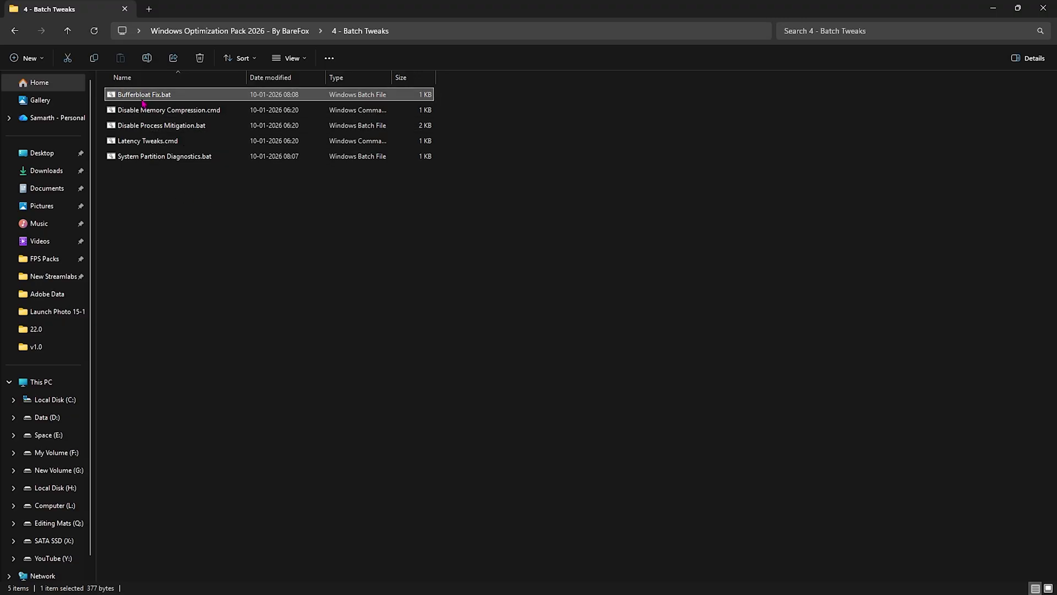
pyautogui.click(146, 112)
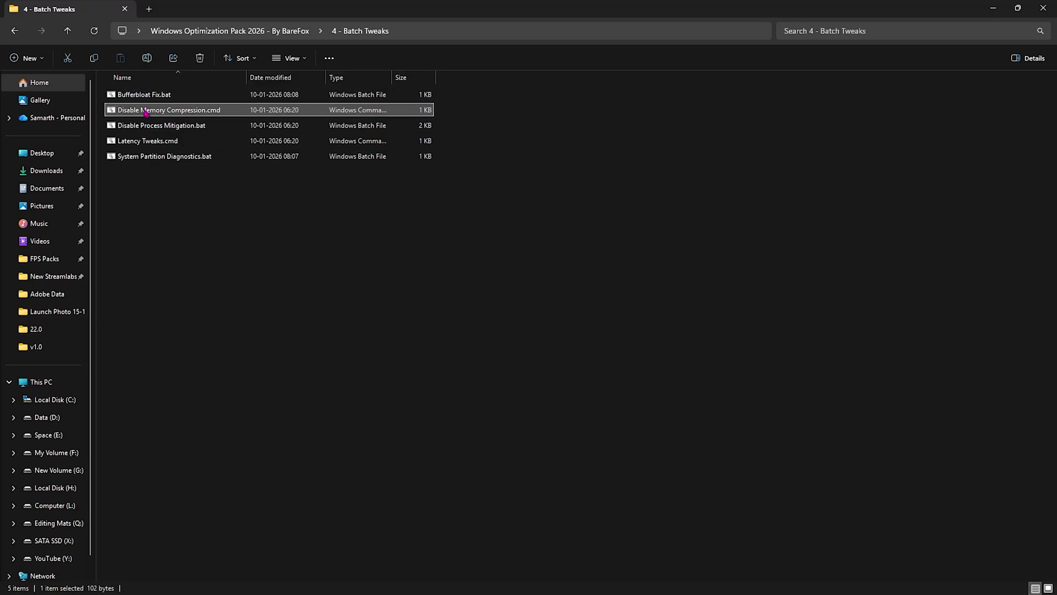
pyautogui.click(150, 130)
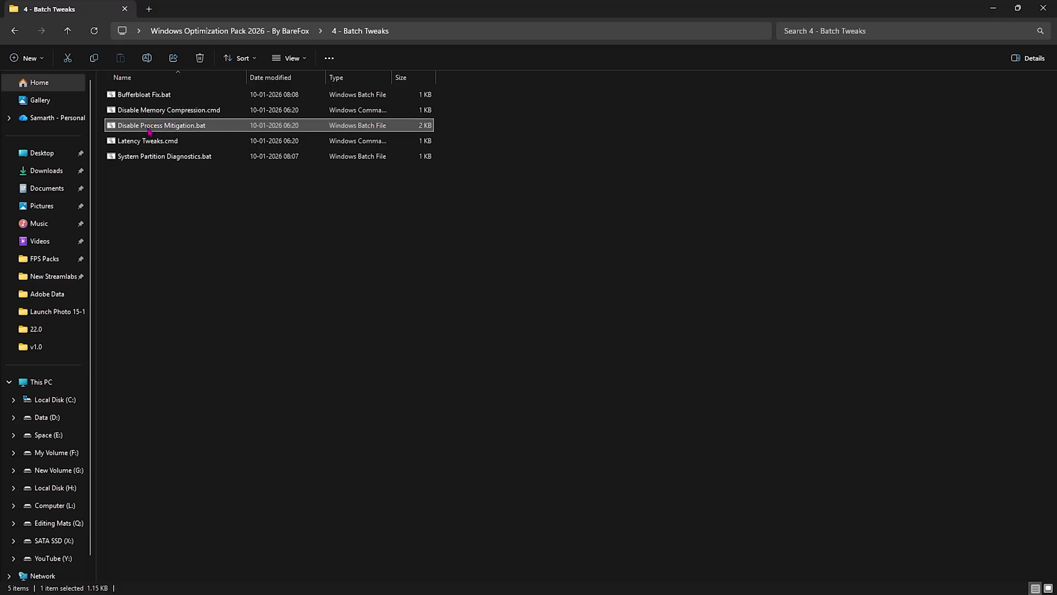
pyautogui.click(148, 142)
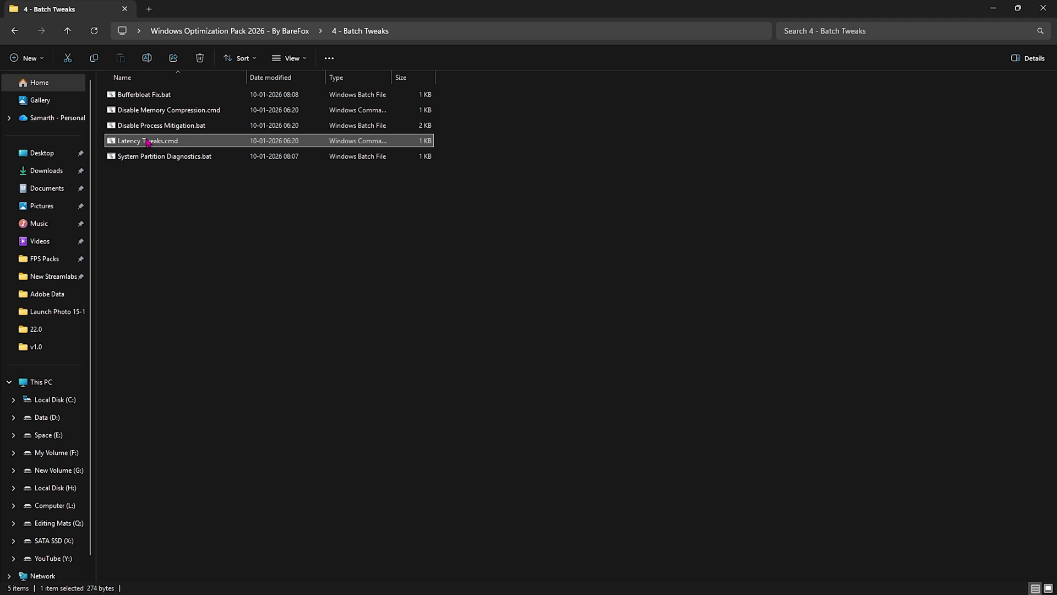
pyautogui.click(152, 158)
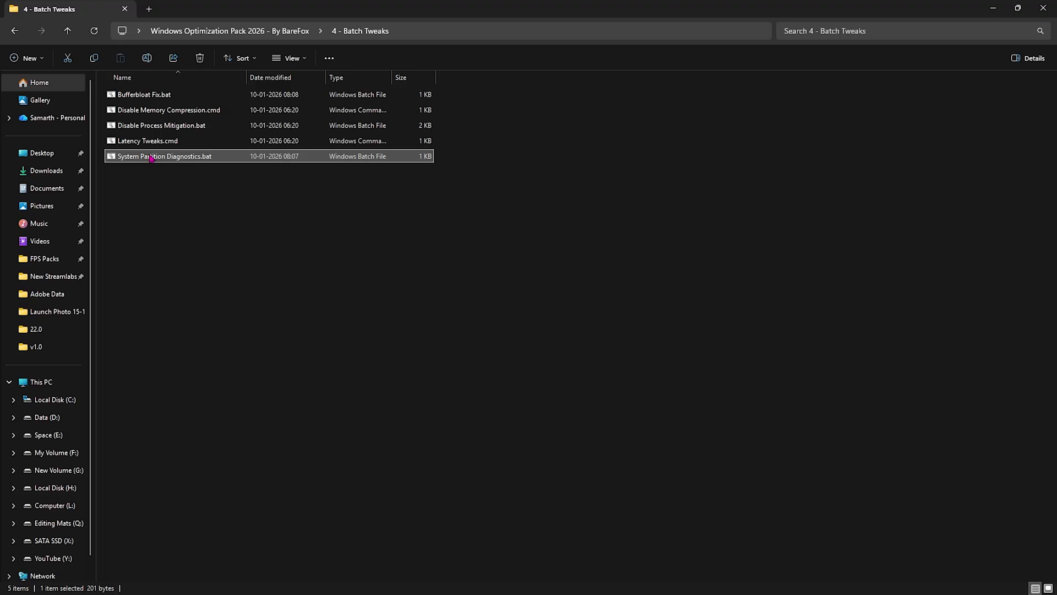
# Run Clean Temporary Files.bat from 5 - Programs, confirm deletion, and close its window.
pyautogui.hotkey('alt', 'Up')
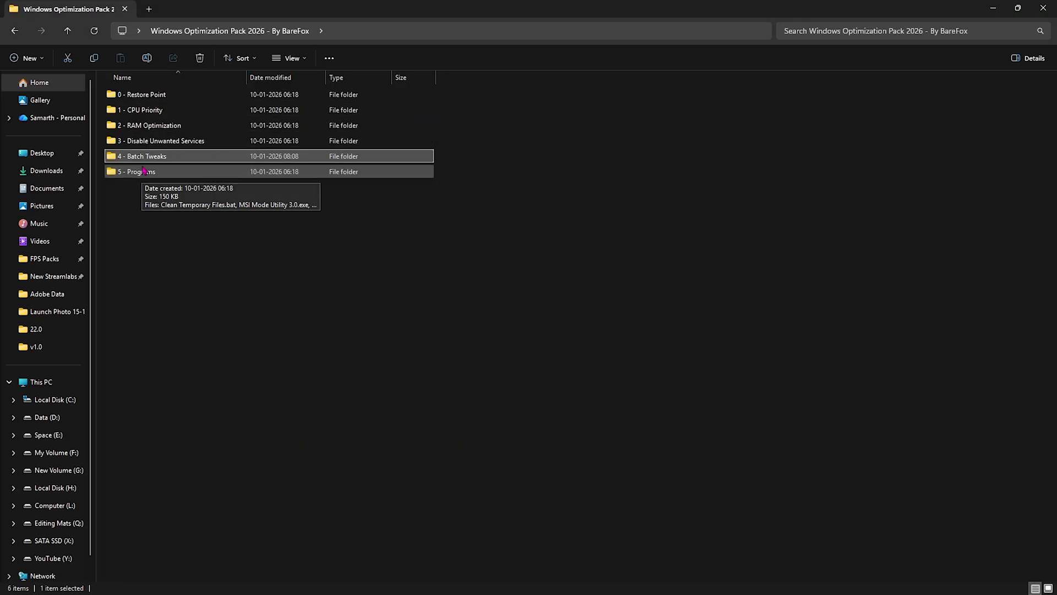
pyautogui.doubleClick(143, 172)
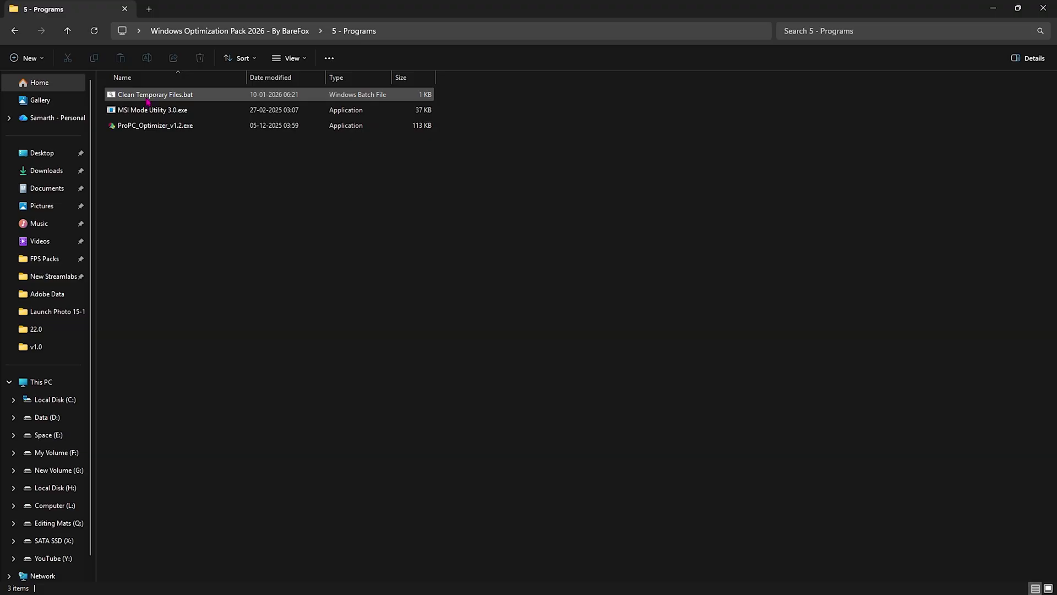
pyautogui.rightClick(147, 101)
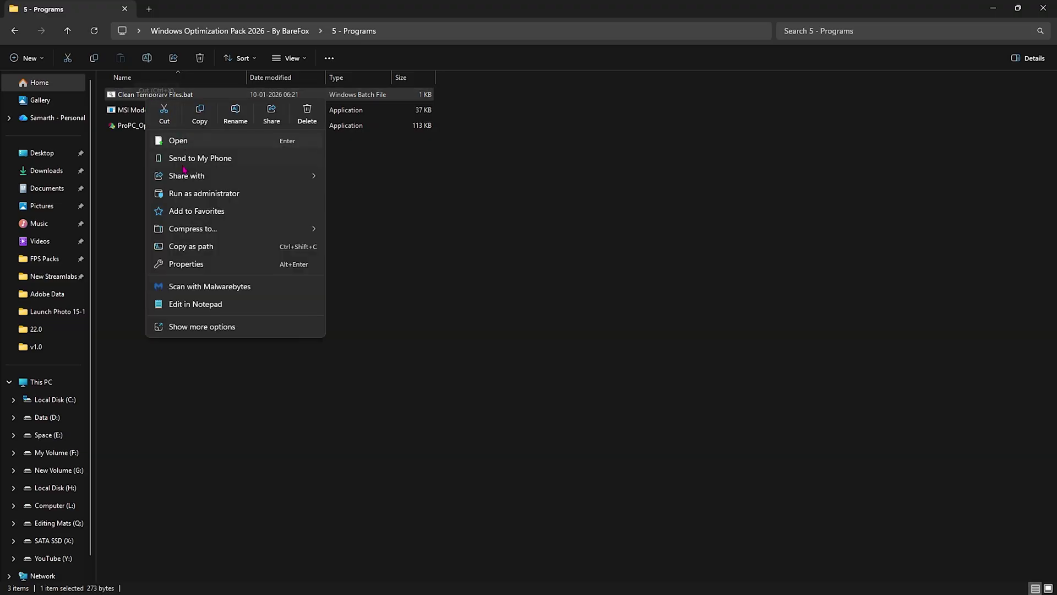
pyautogui.click(203, 200)
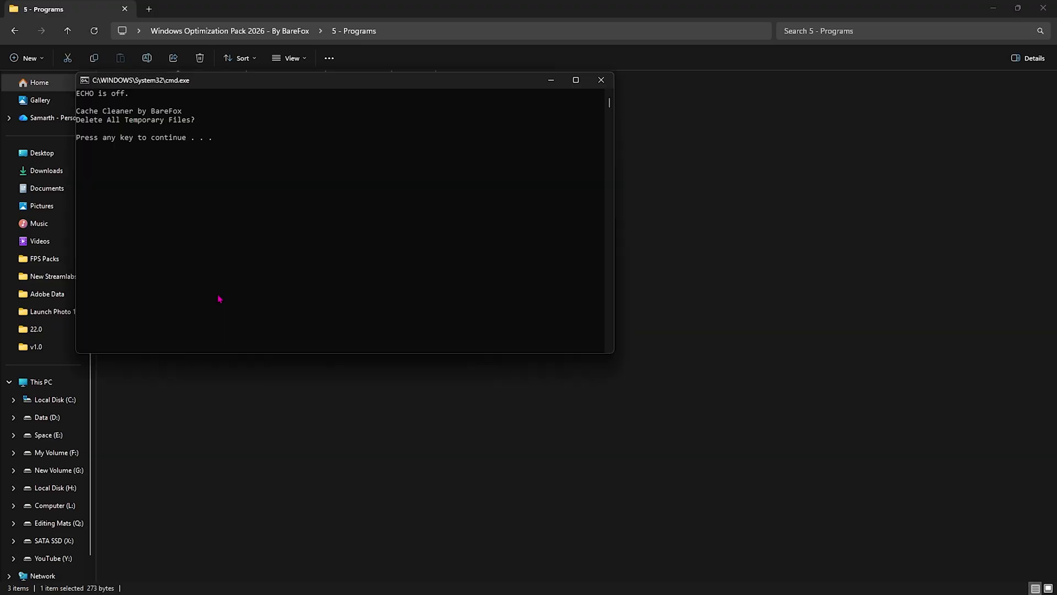
pyautogui.press('Return')
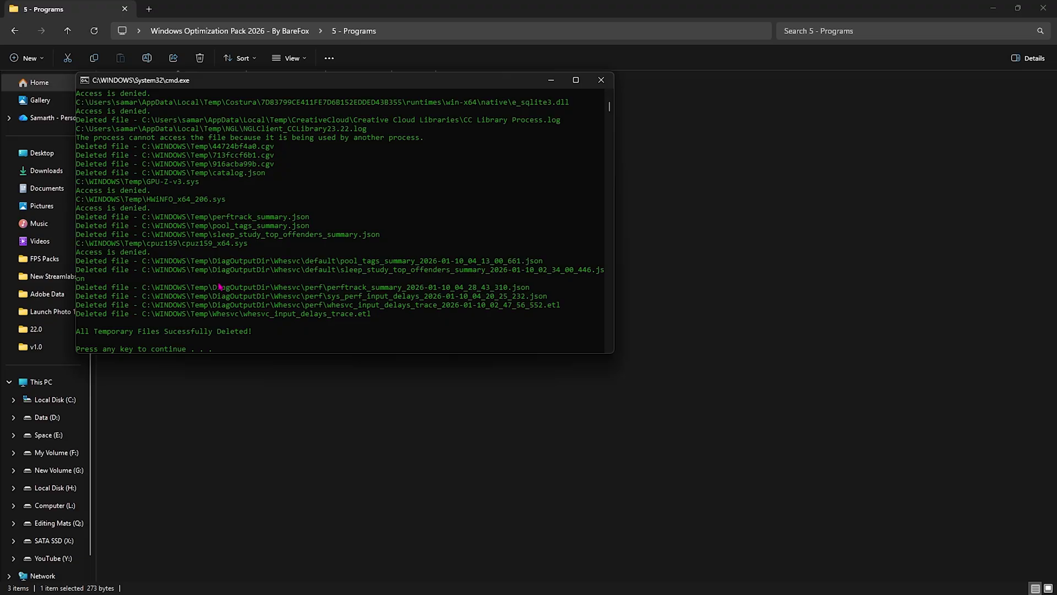
pyautogui.press('Return')
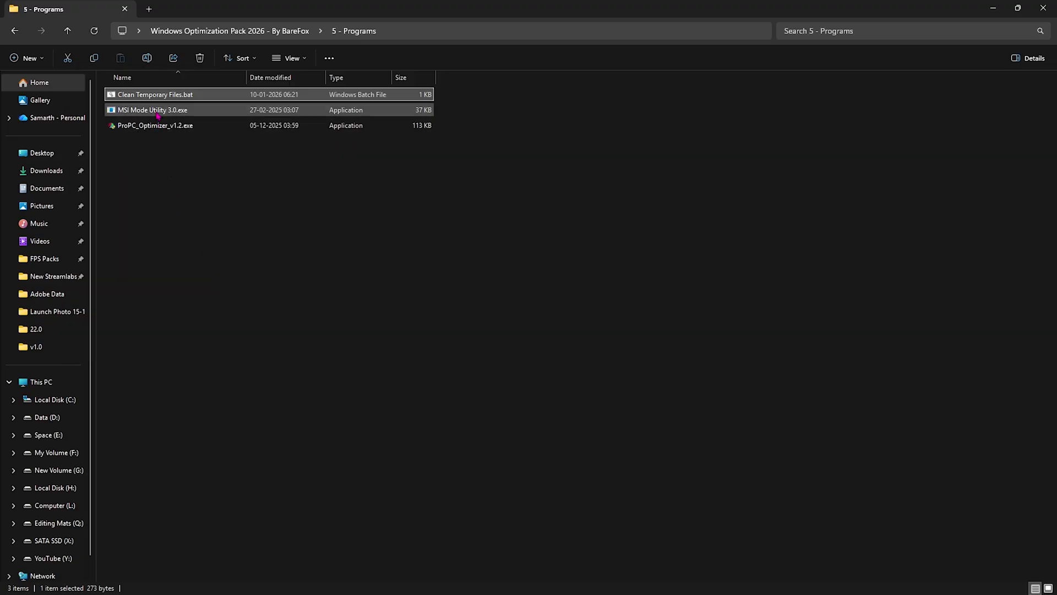
pyautogui.click(157, 112)
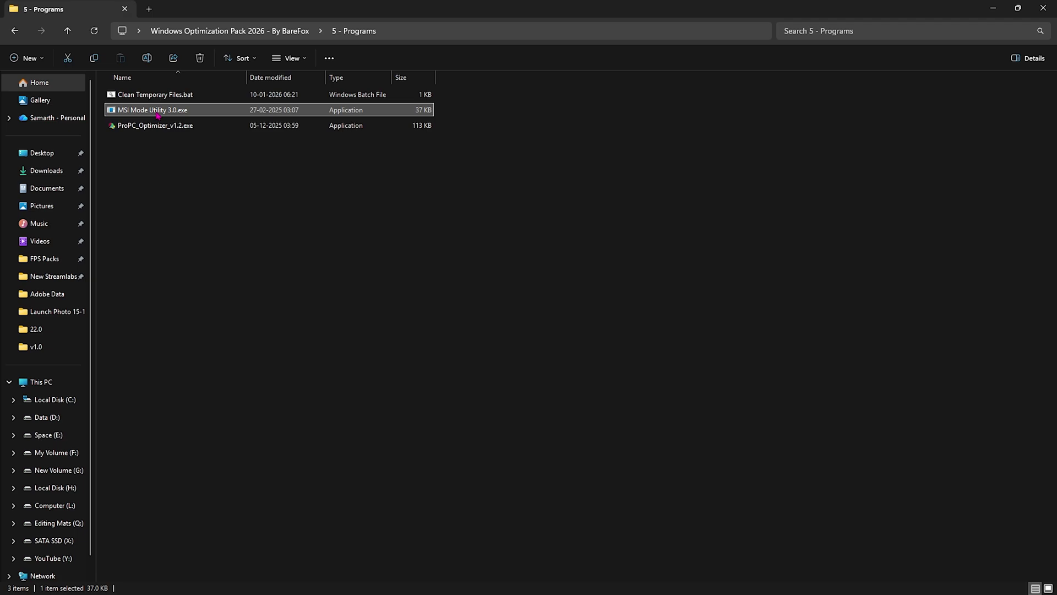
pyautogui.rightClick(158, 114)
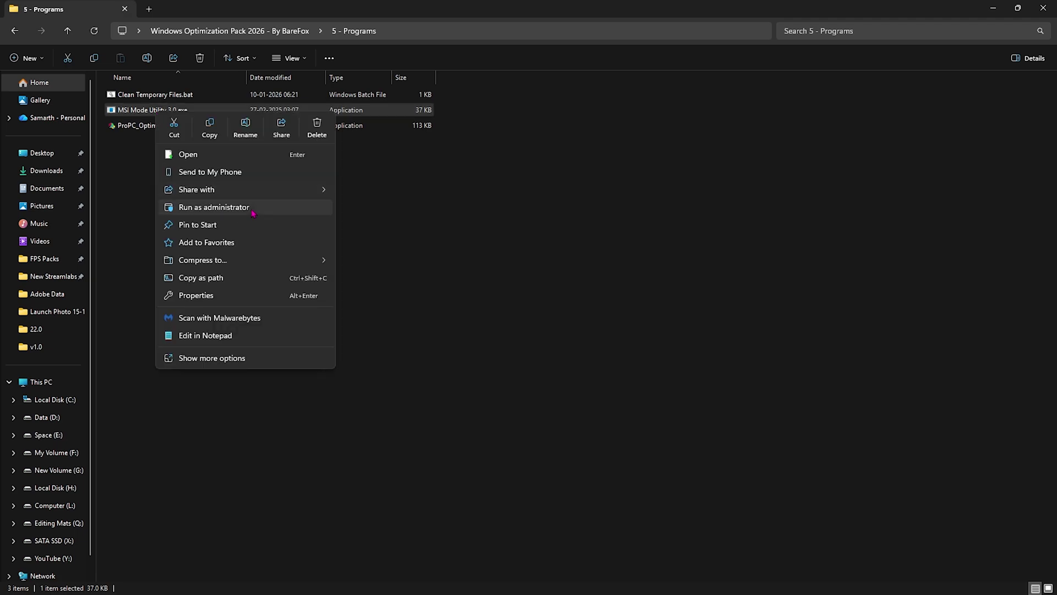
pyautogui.click(201, 208)
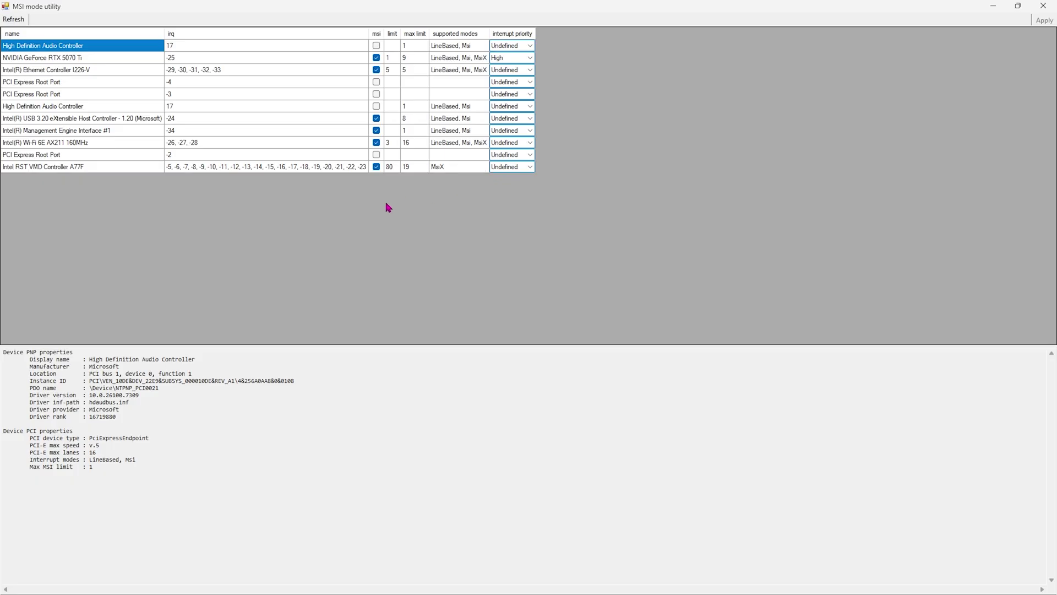
pyautogui.click(79, 58)
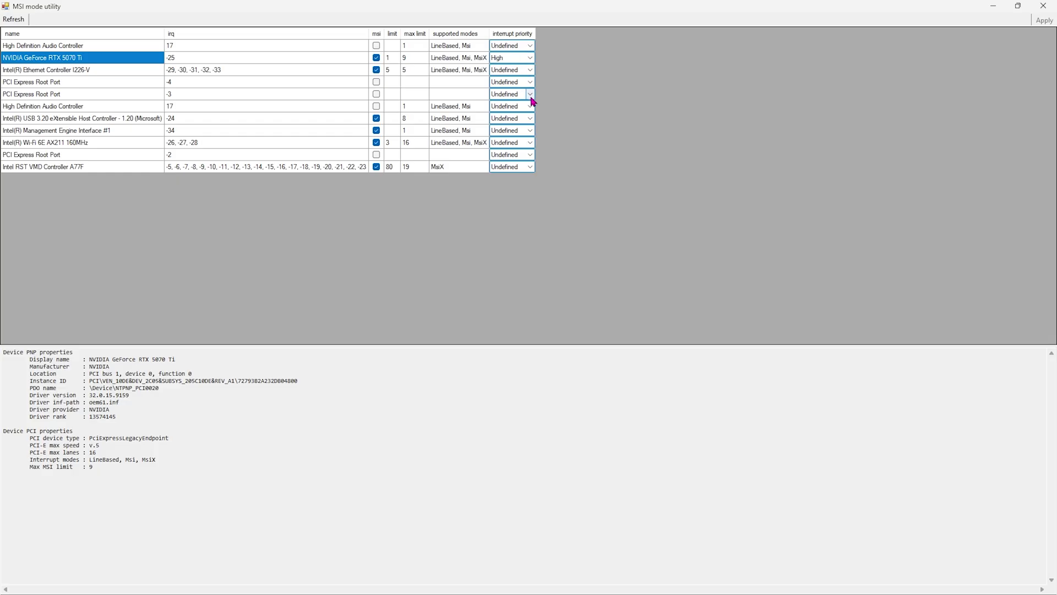
# Close the MSI mode utility and run ProPC_Optimizer_v1.2.exe as administrator.
pyautogui.click(1043, 6)
pyautogui.click(173, 128)
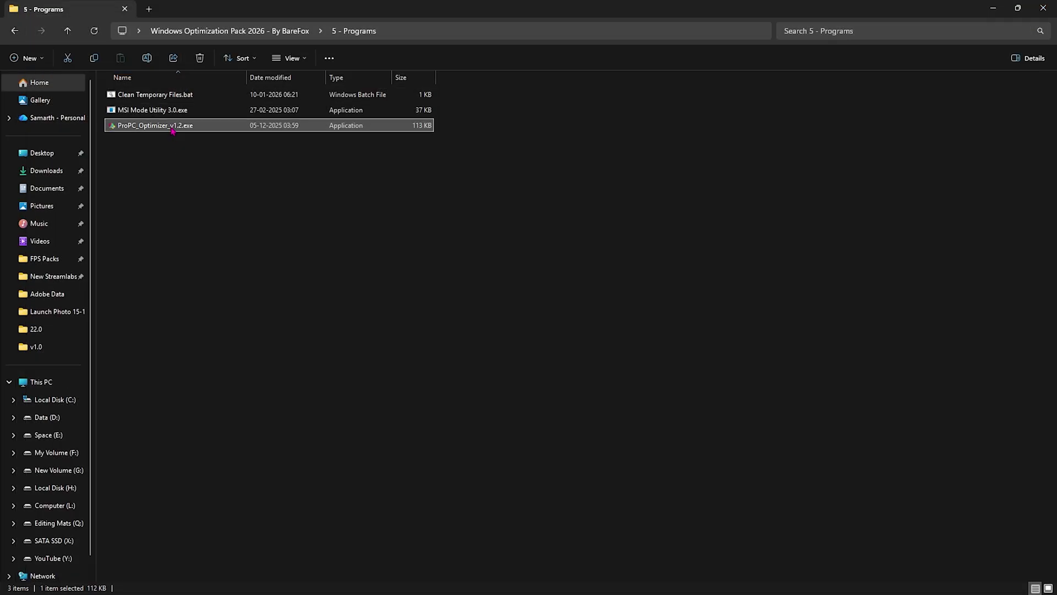
pyautogui.rightClick(173, 130)
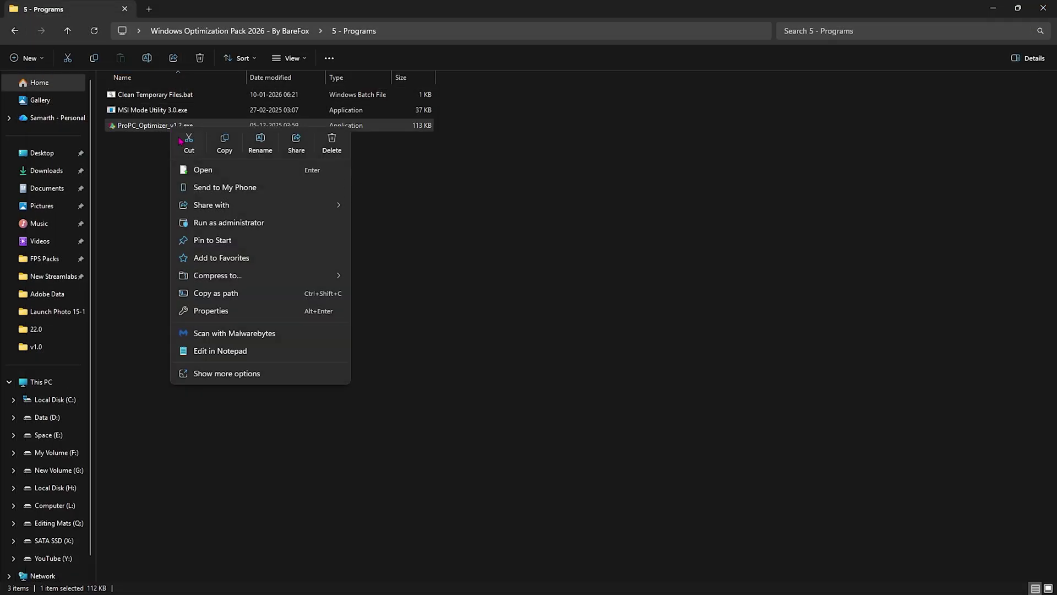
pyautogui.click(219, 223)
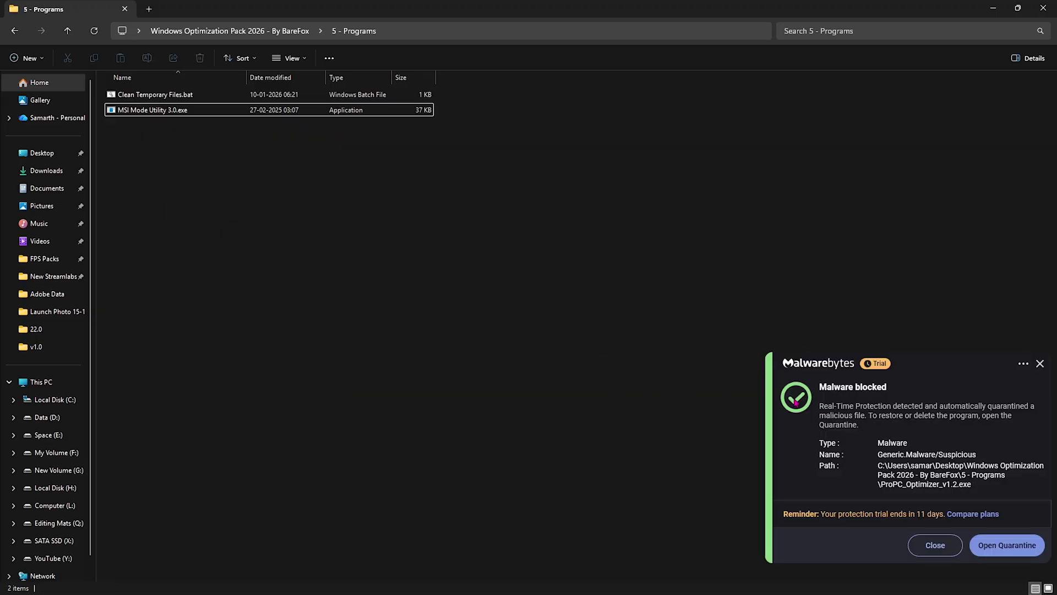
# Restore ProPC_Optimizer_v1.2.exe from Malwarebytes quarantine with future detections excluded.
pyautogui.click(1003, 546)
pyautogui.click(286, 314)
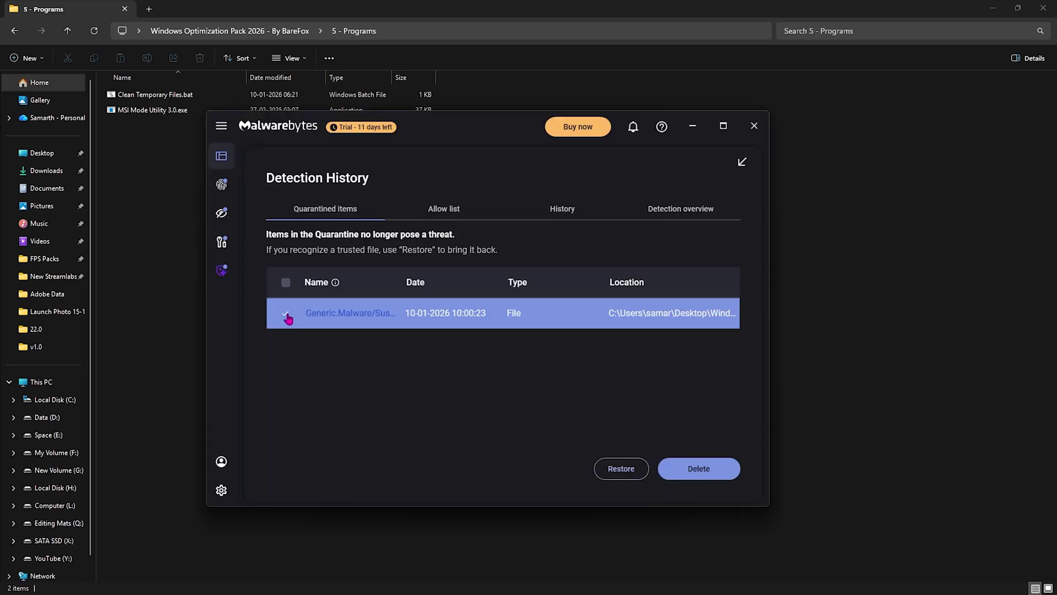
pyautogui.click(620, 468)
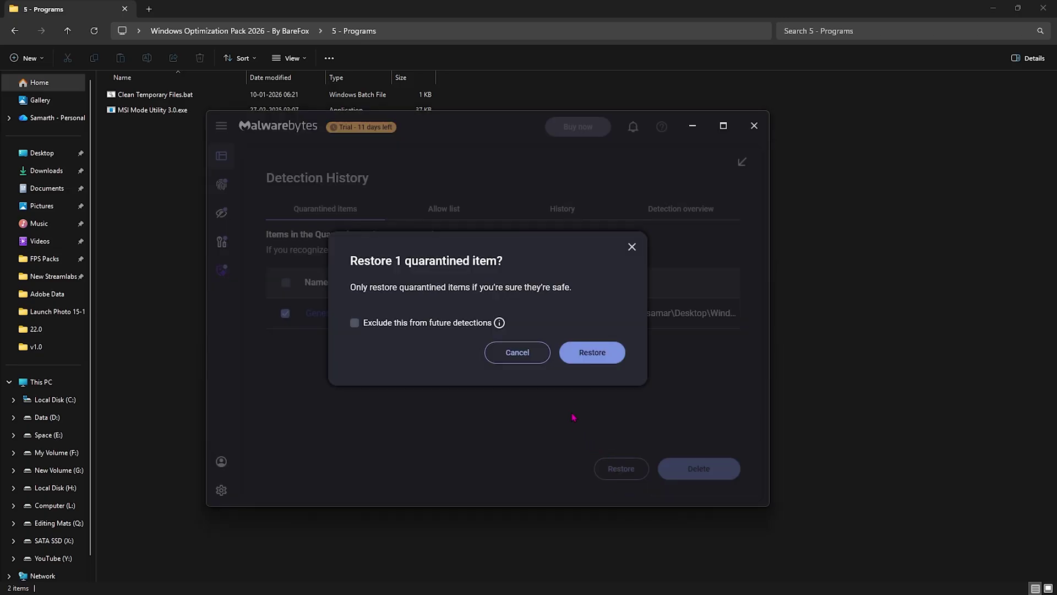
pyautogui.click(354, 322)
pyautogui.click(588, 355)
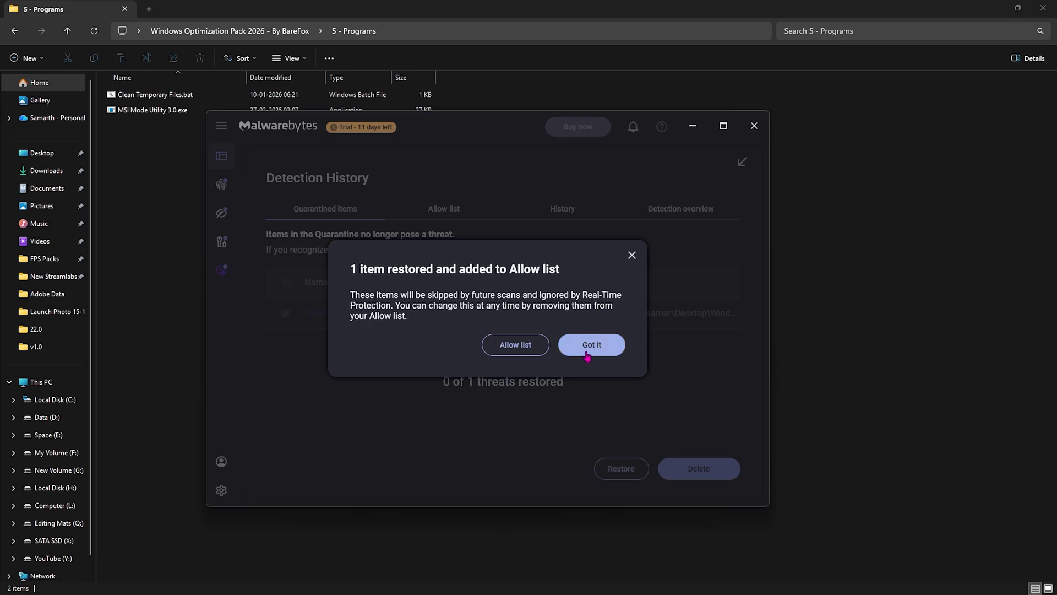
pyautogui.click(632, 256)
pyautogui.click(754, 125)
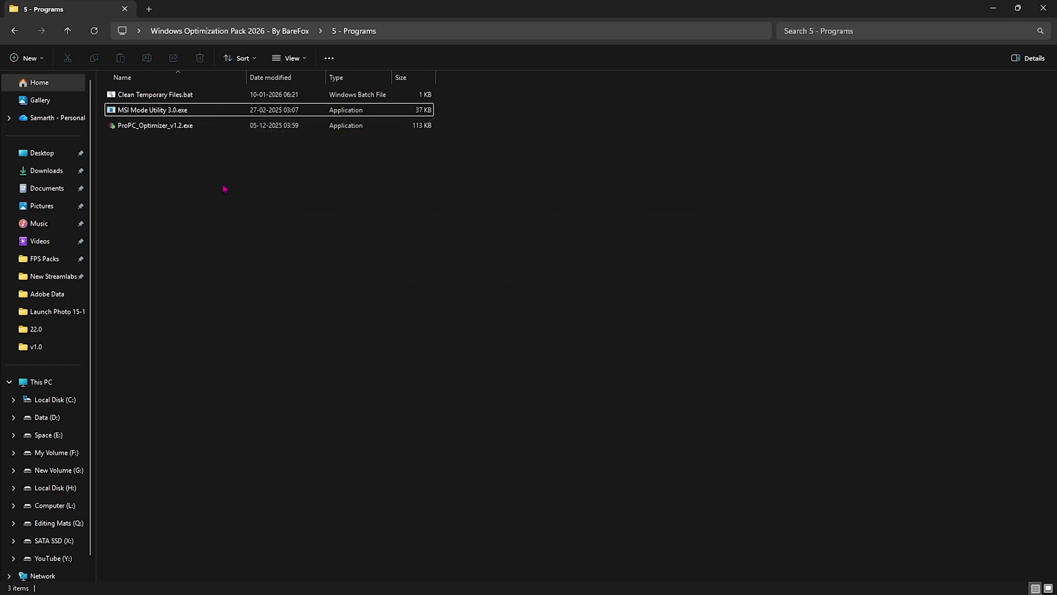
# Run ProPC_Optimizer_v1.2.exe as administrator, creating a restore point and applying its optimizations.
pyautogui.rightClick(142, 125)
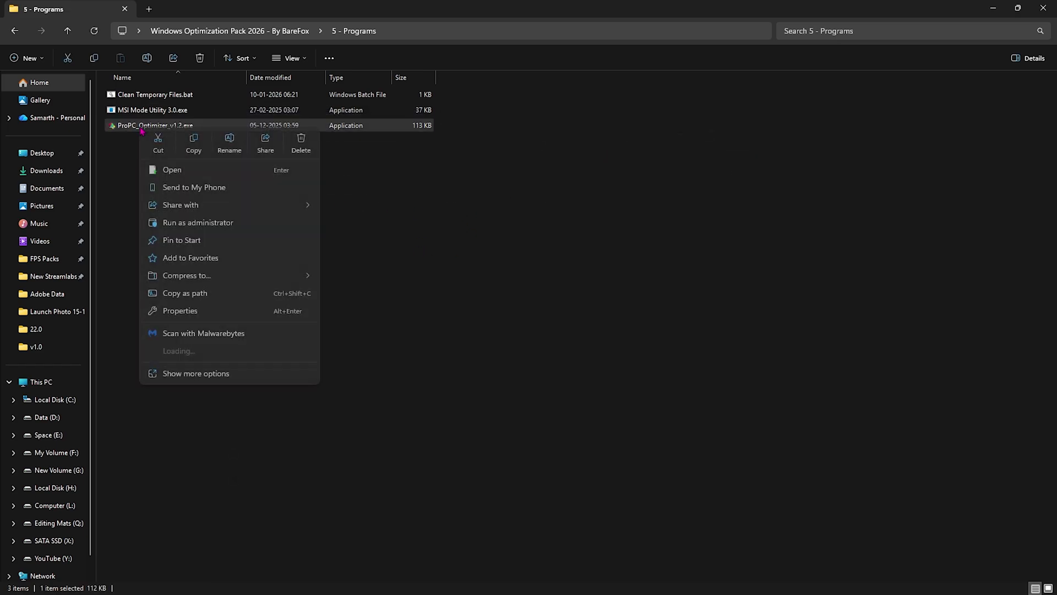
pyautogui.click(202, 228)
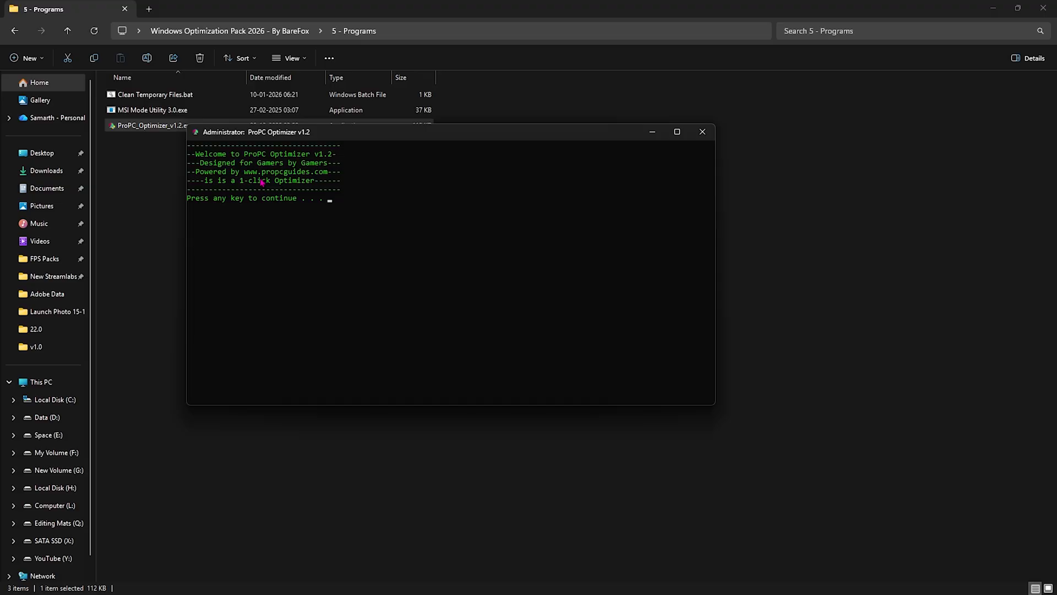
pyautogui.press('Return')
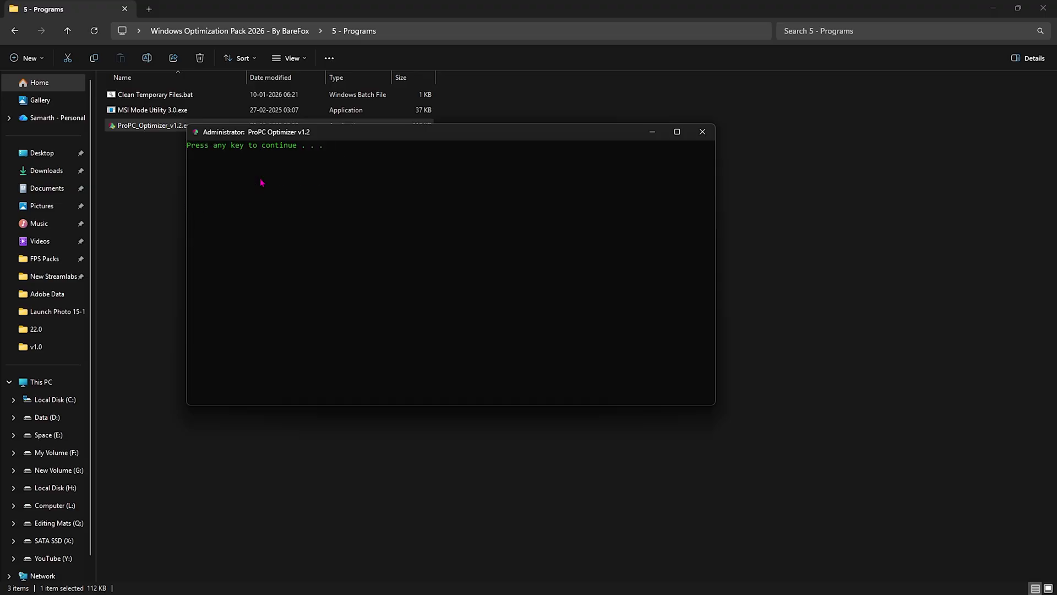
pyautogui.press('Return')
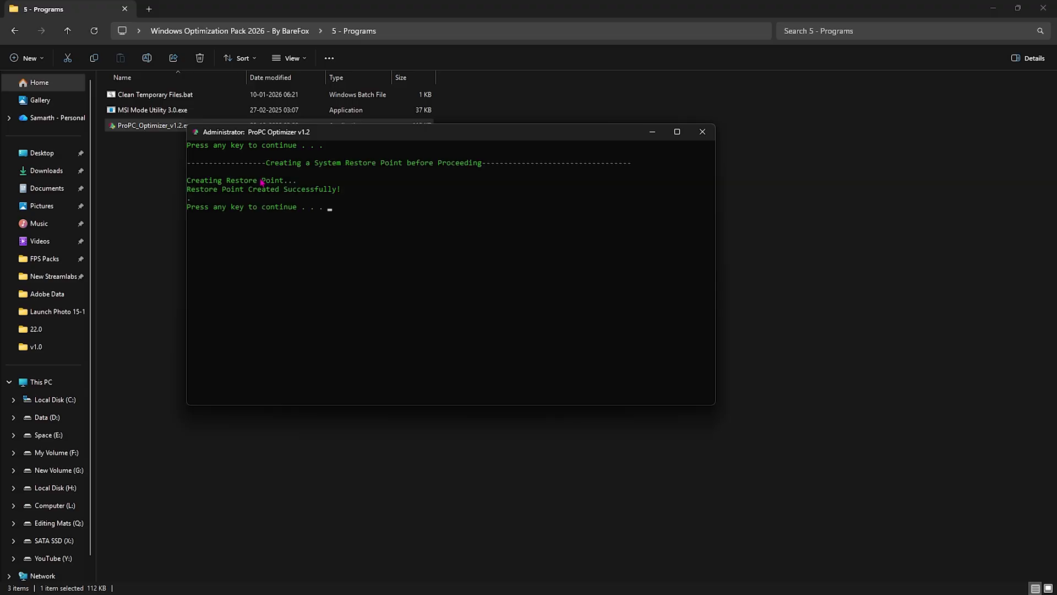
pyautogui.press('Return')
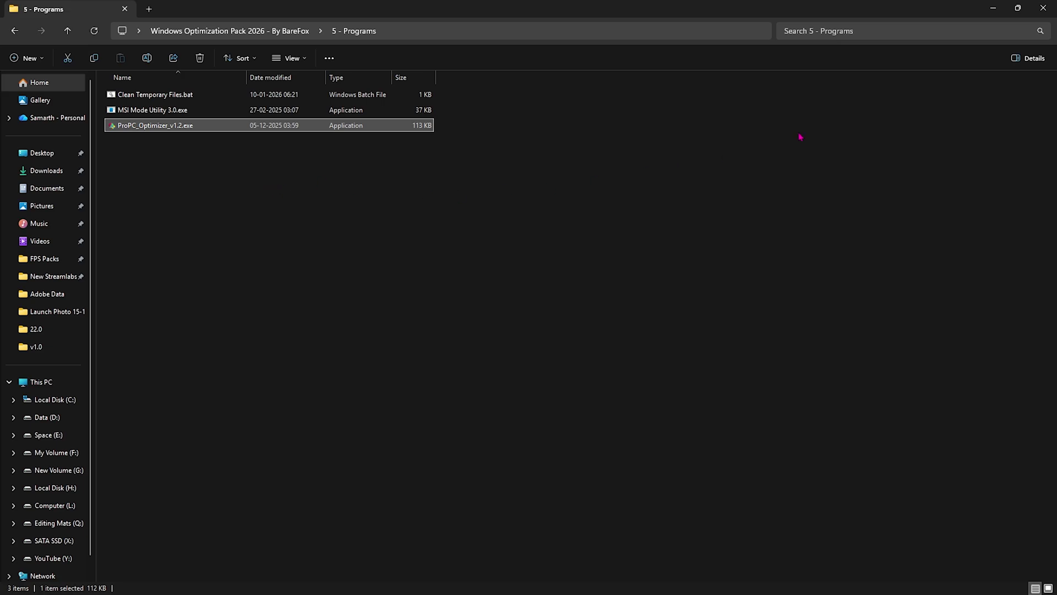
# Close the optimization pack's File Explorer window to return to the desktop.
pyautogui.click(1044, 9)
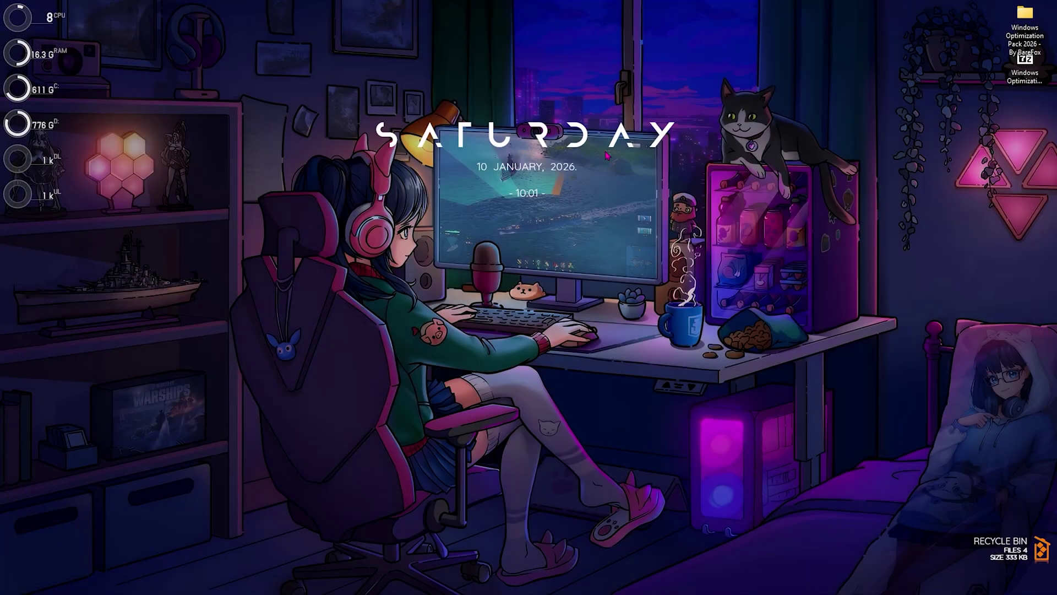